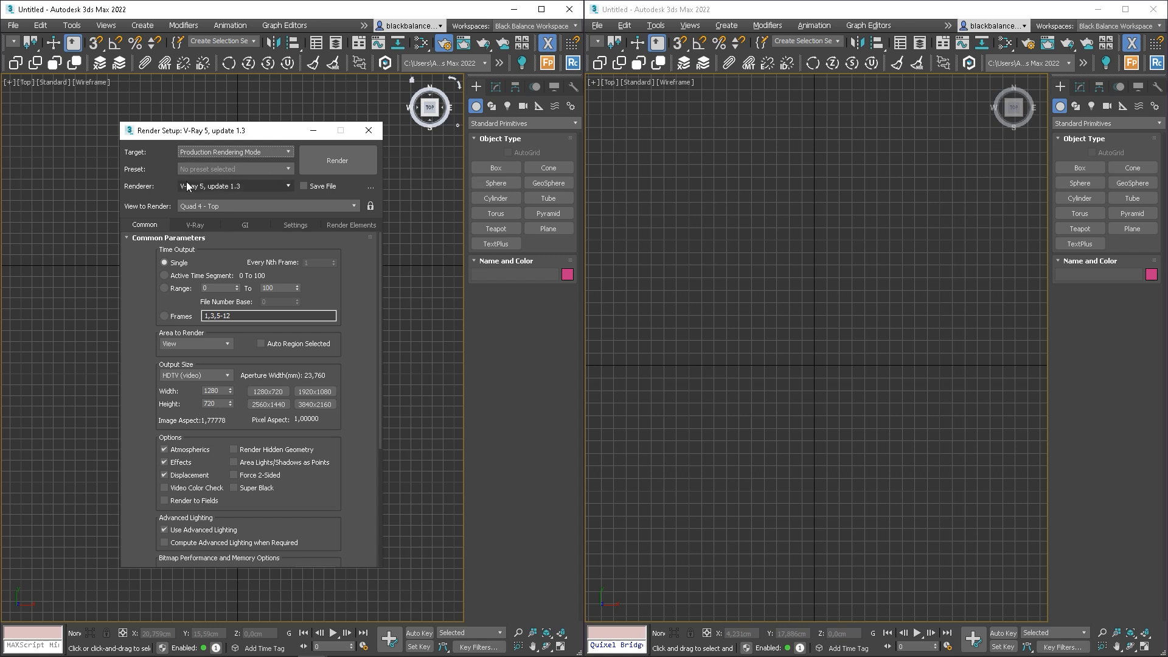
# Step: Close the render setup and create a targeted Corona camera about 18.5 cm long in the second scene's top view
pyautogui.click(368, 130)
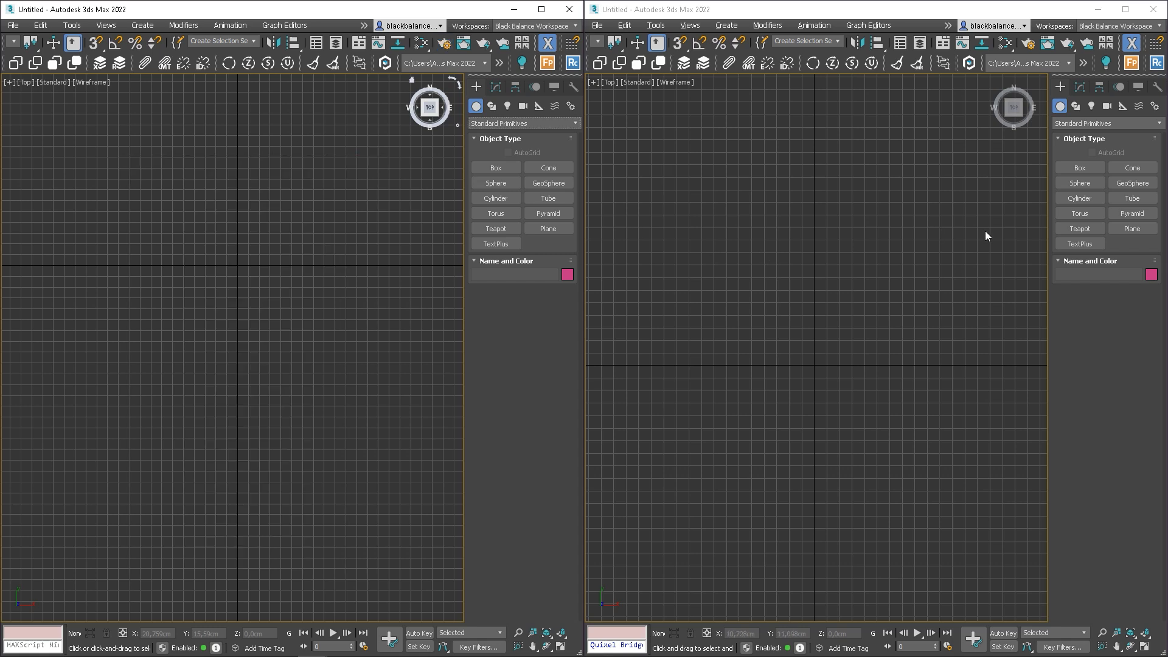
pyautogui.click(941, 189)
pyautogui.click(1104, 110)
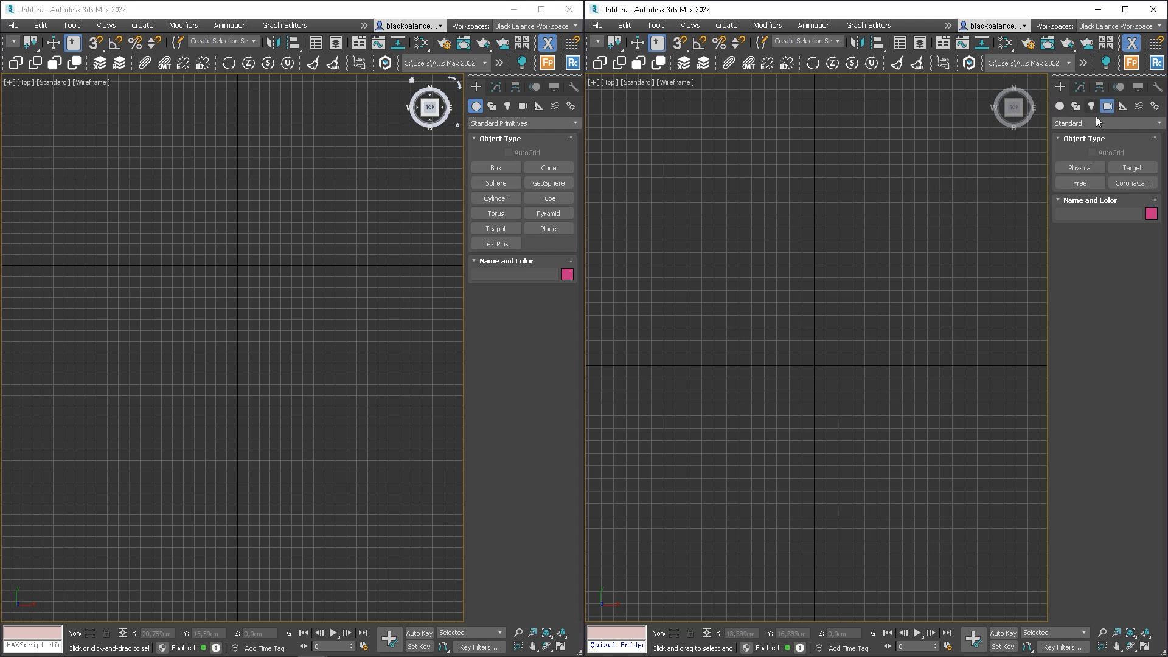
pyautogui.click(1090, 125)
pyautogui.click(1070, 136)
pyautogui.click(1130, 184)
pyautogui.moveTo(860, 453); pyautogui.dragTo(866, 220)
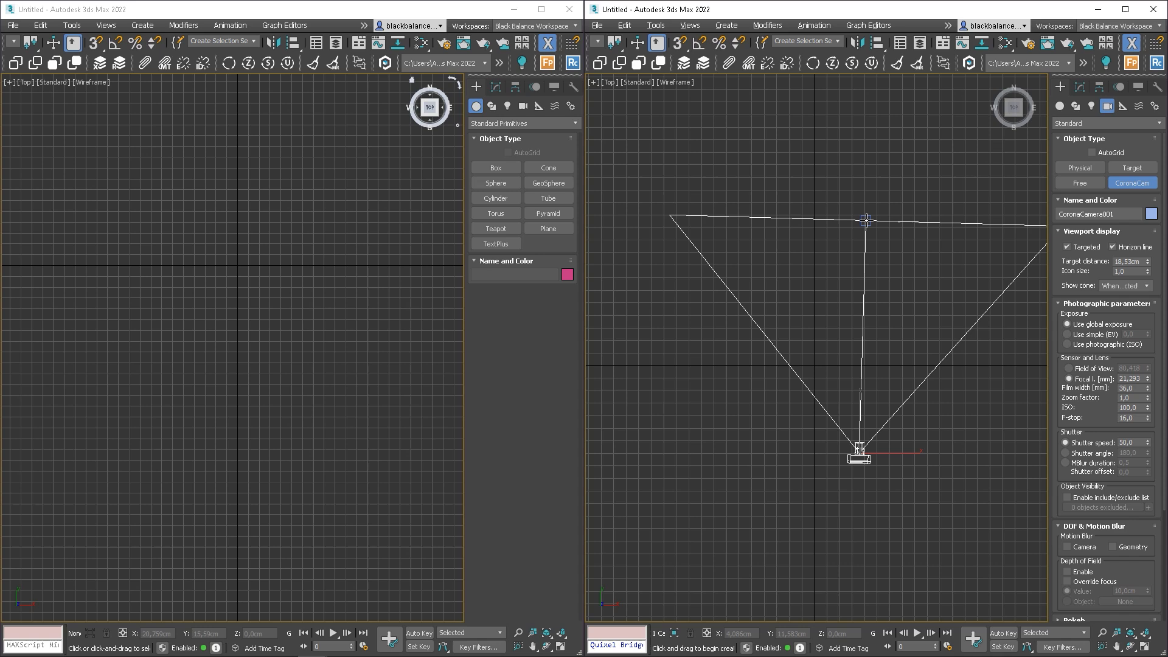
pyautogui.rightClick(889, 232)
# Step: Align the Corona camera's target to the camera's pivot point on the X position only
pyautogui.click(866, 220)
pyautogui.hotkey('alt', 'a')
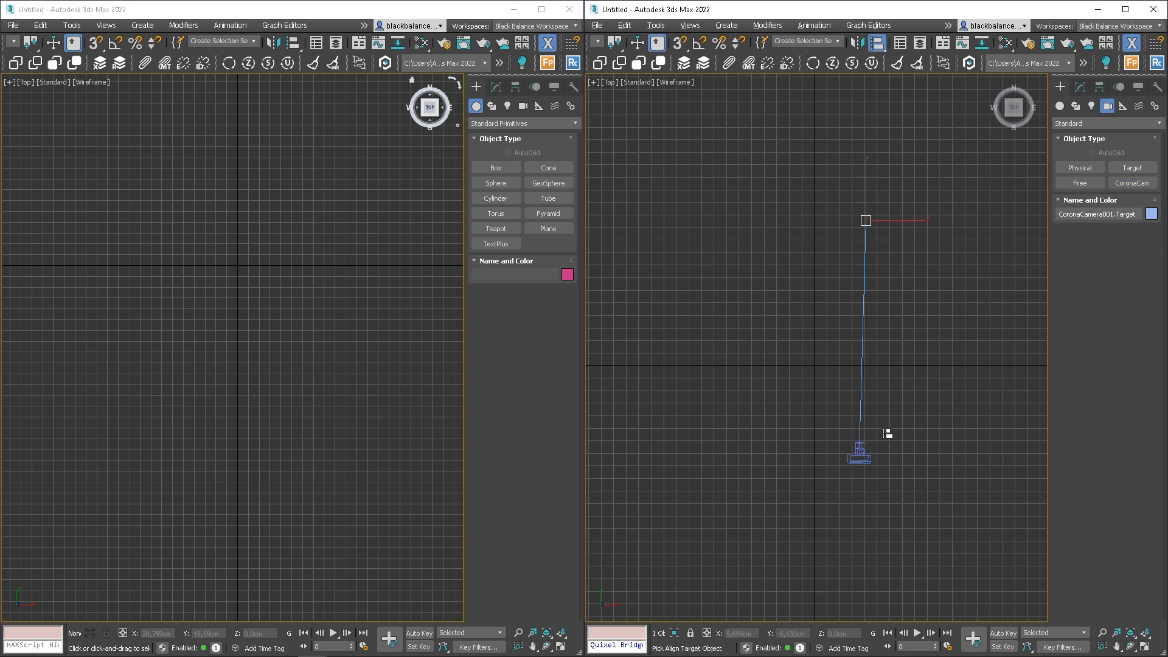
pyautogui.click(869, 461)
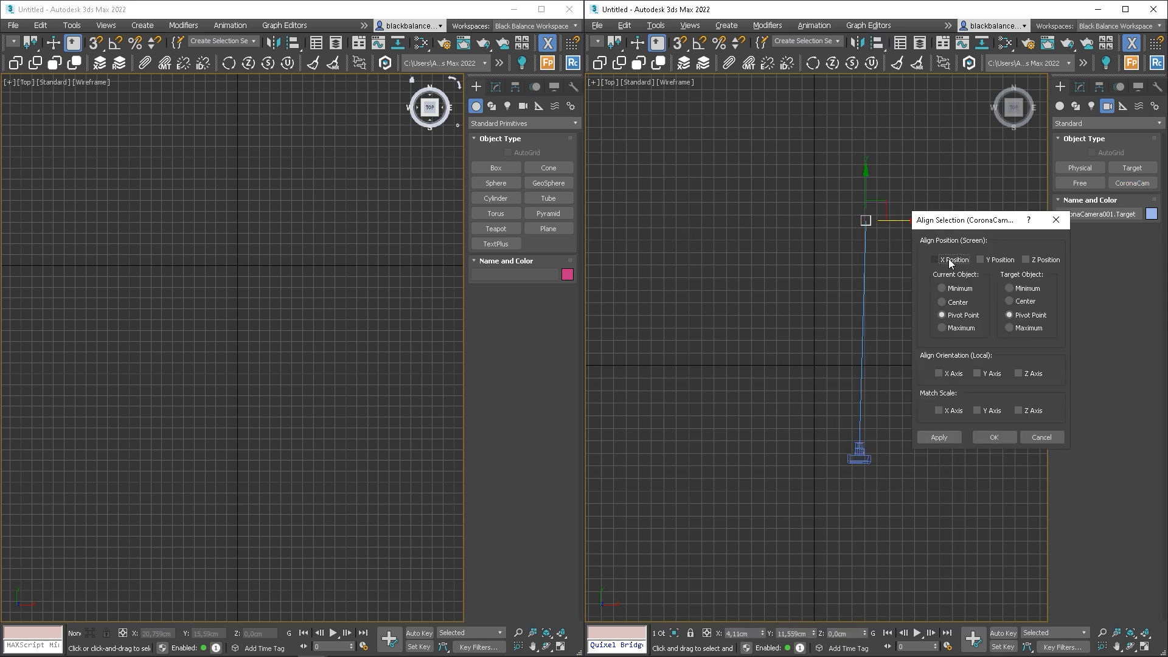
pyautogui.click(988, 437)
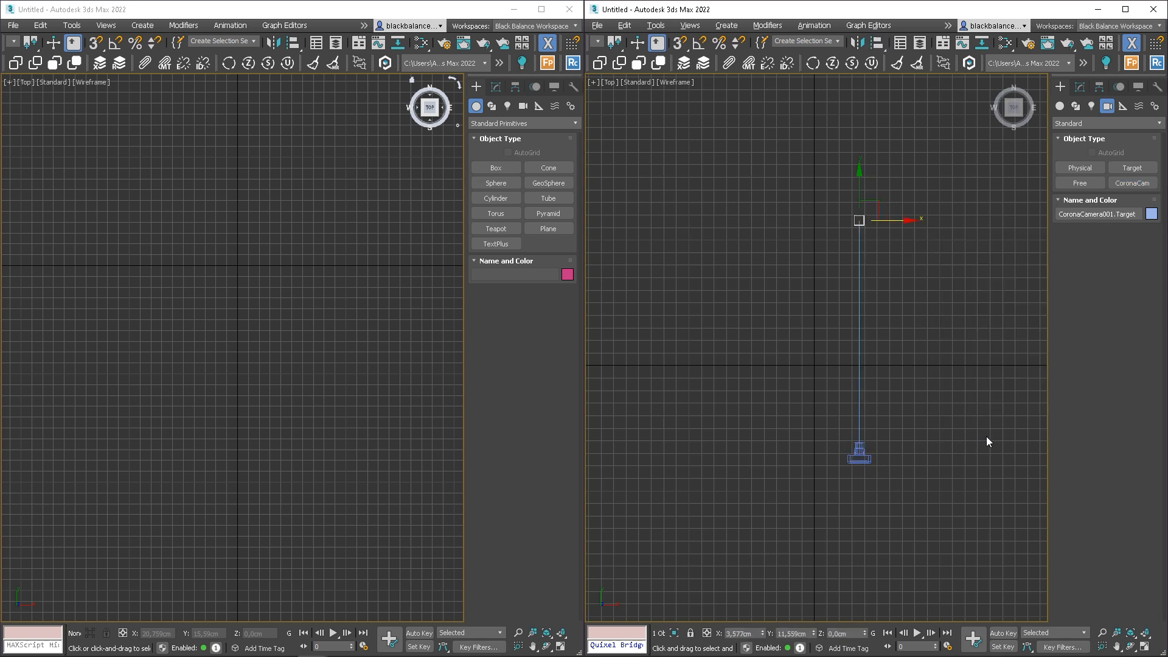
# Step: Create a targeted V-Ray physical camera about 20.7 cm long in the first scene's top view
pyautogui.click(475, 106)
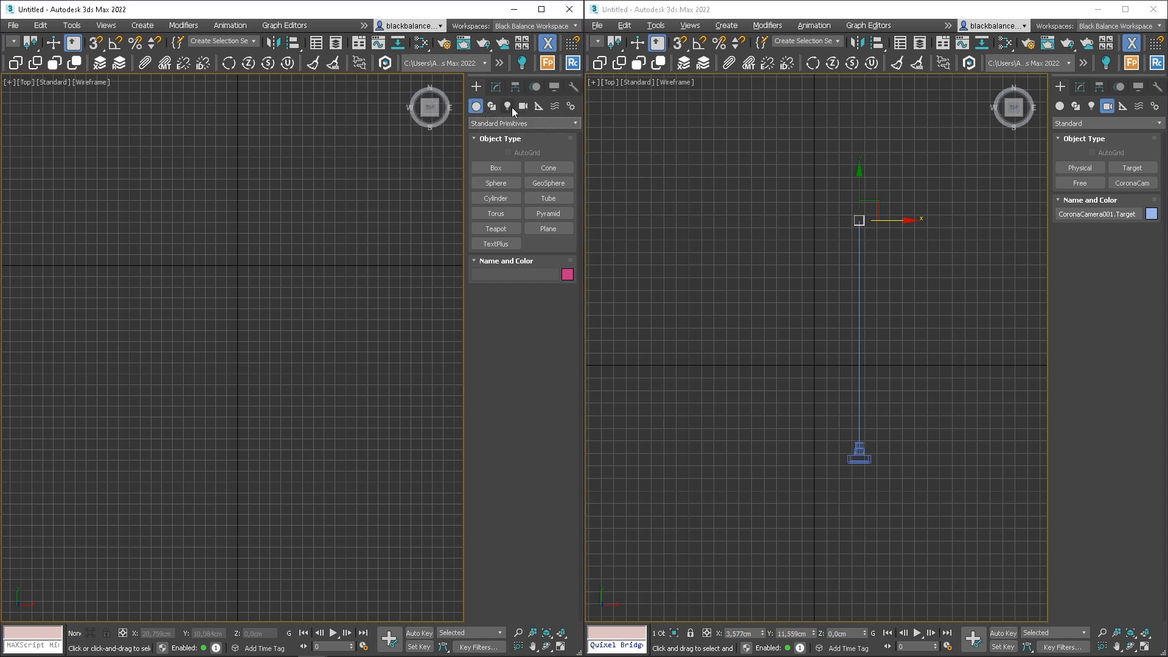
pyautogui.click(523, 106)
pyautogui.click(516, 123)
pyautogui.click(511, 149)
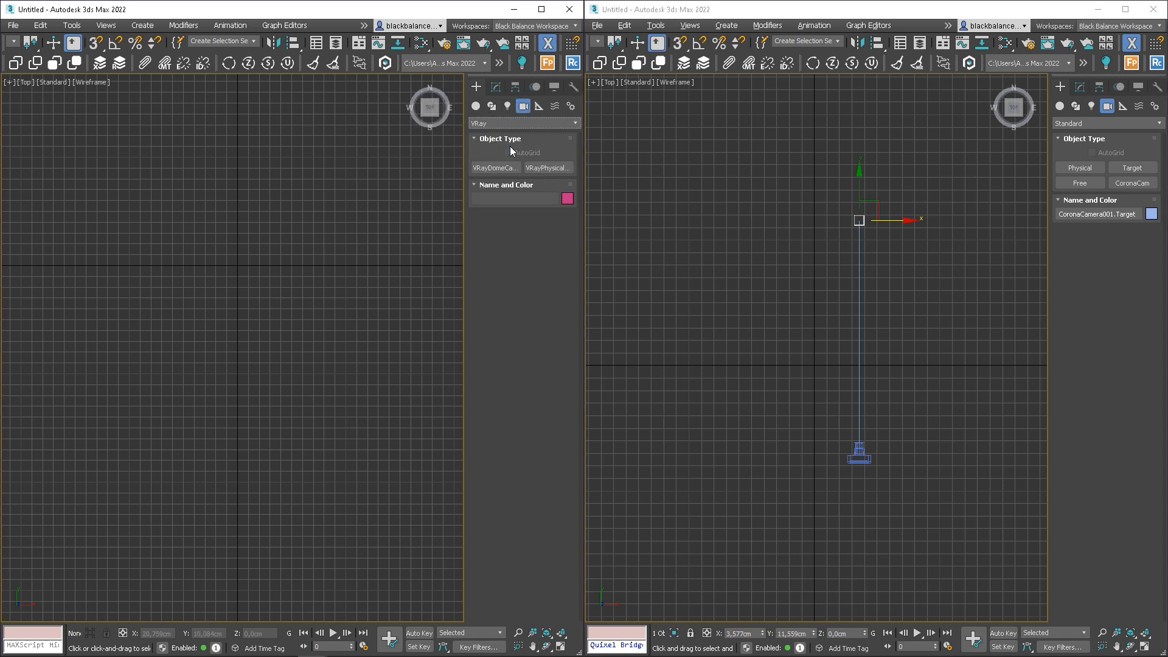
pyautogui.click(545, 171)
pyautogui.moveTo(257, 413); pyautogui.dragTo(261, 190)
pyautogui.rightClick(297, 211)
# Step: Align the V-Ray camera's target to the camera's pivot point on the X position only and deselect it
pyautogui.click(261, 190)
pyautogui.hotkey('alt', 'a')
pyautogui.click(261, 409)
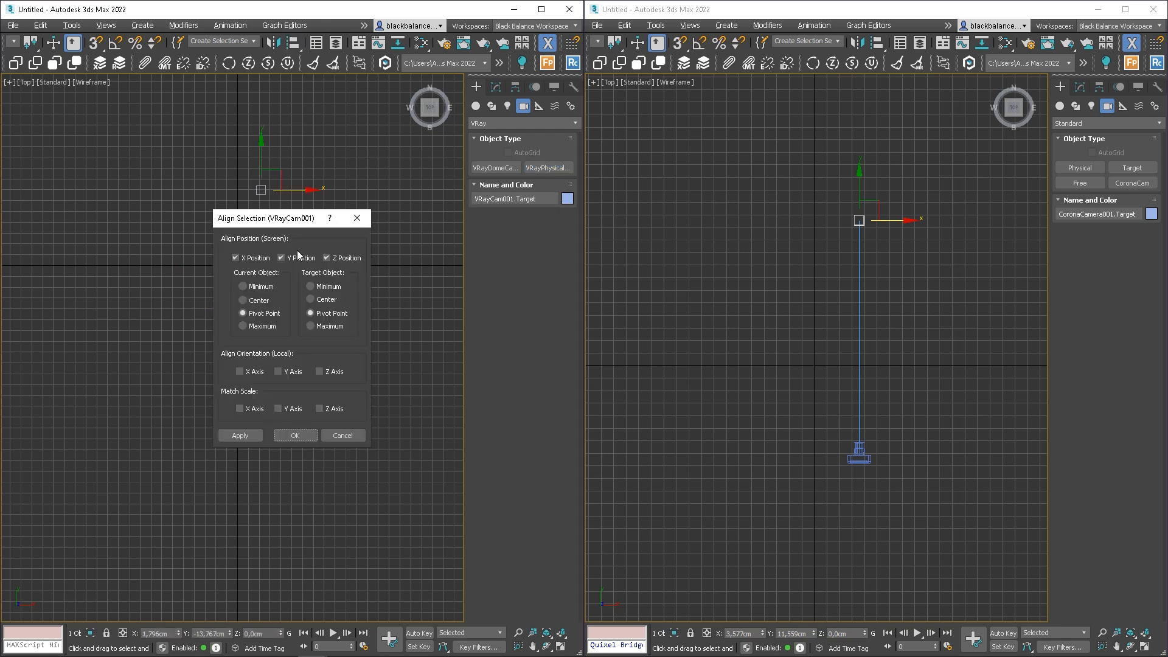
pyautogui.click(294, 435)
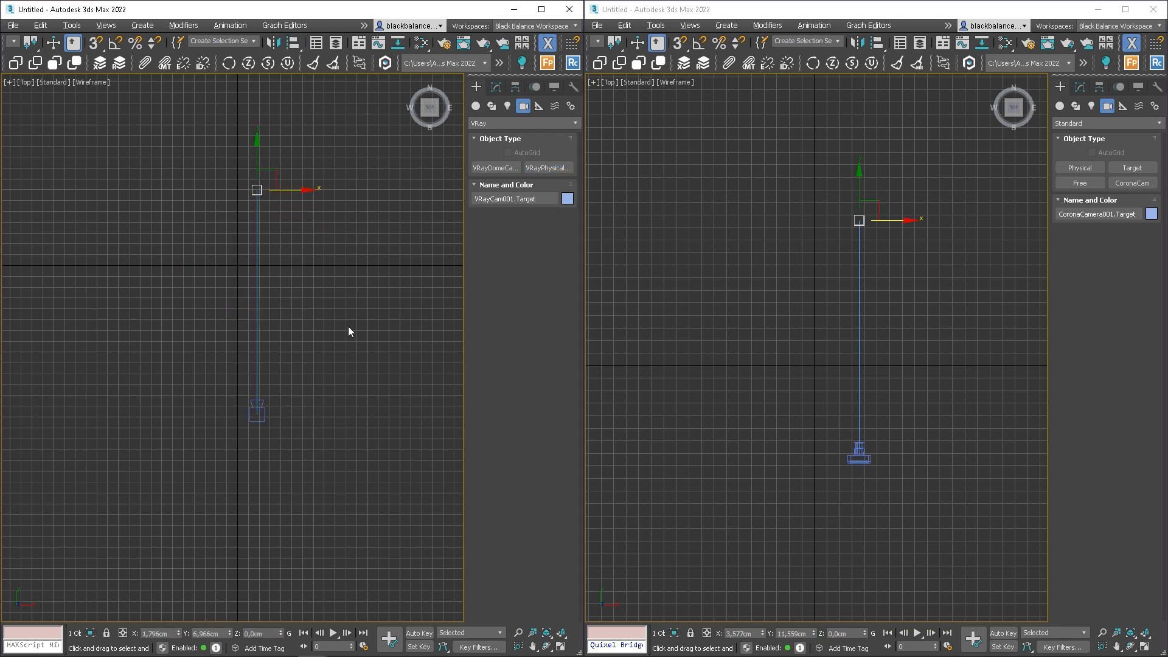
pyautogui.click(368, 350)
pyautogui.moveTo(315, 340); pyautogui.dragTo(322, 373, button='middle')
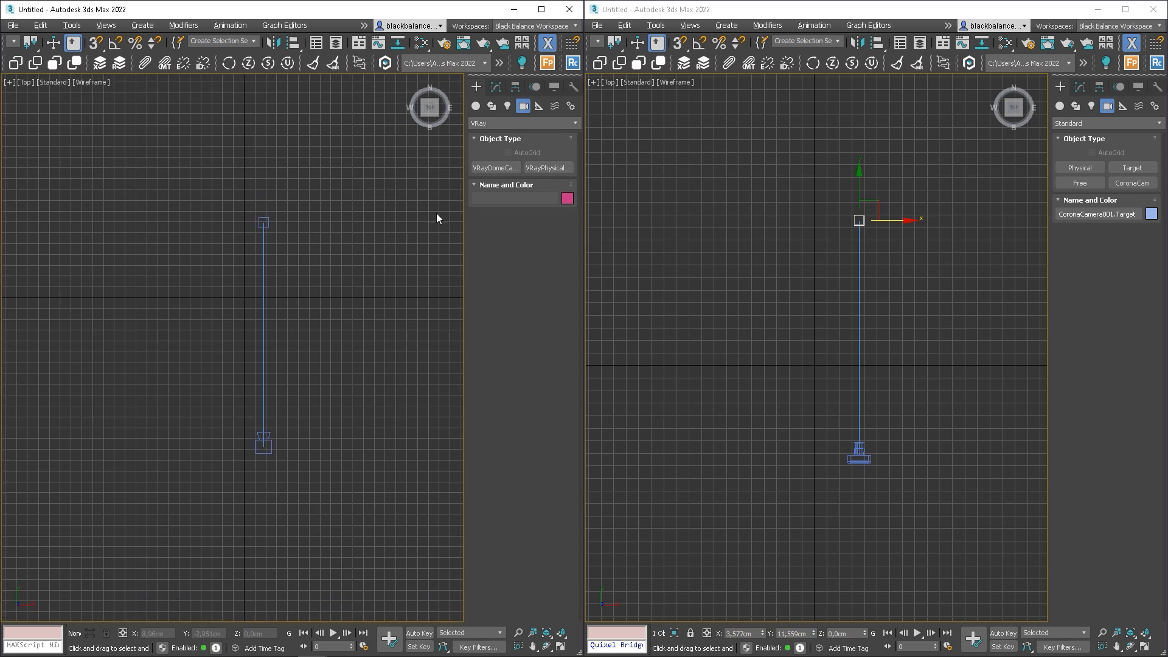
# Step: Select the V-Ray camera and the Corona camera in their scenes and display each one's editable parameters
pyautogui.click(270, 443)
pyautogui.click(495, 86)
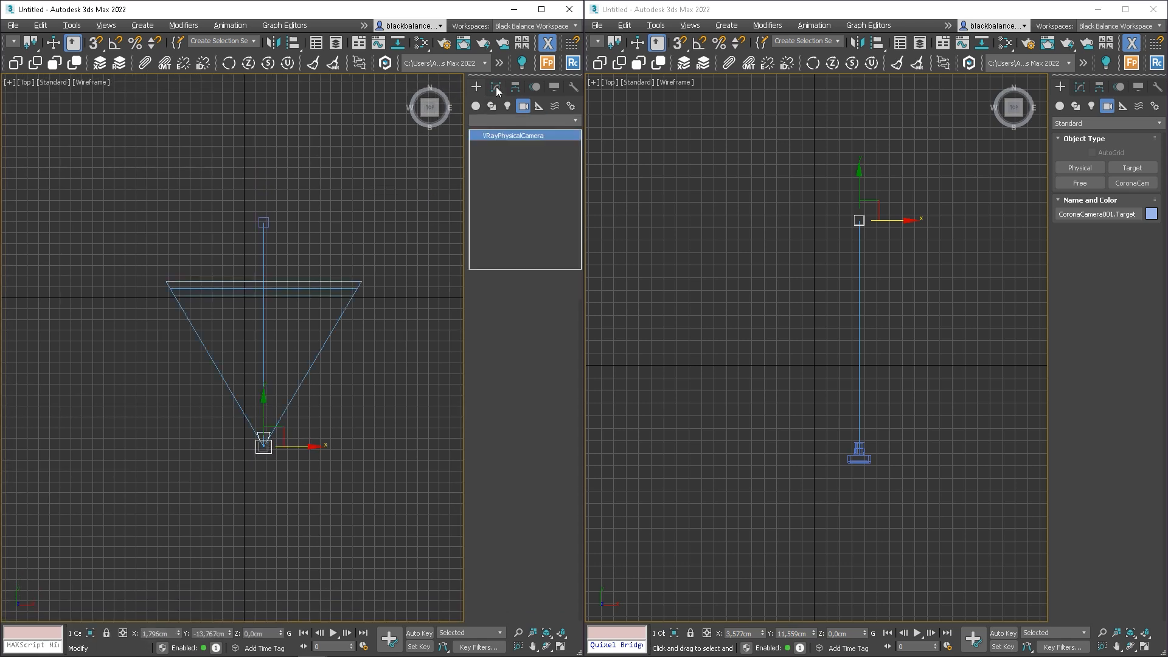
pyautogui.click(867, 459)
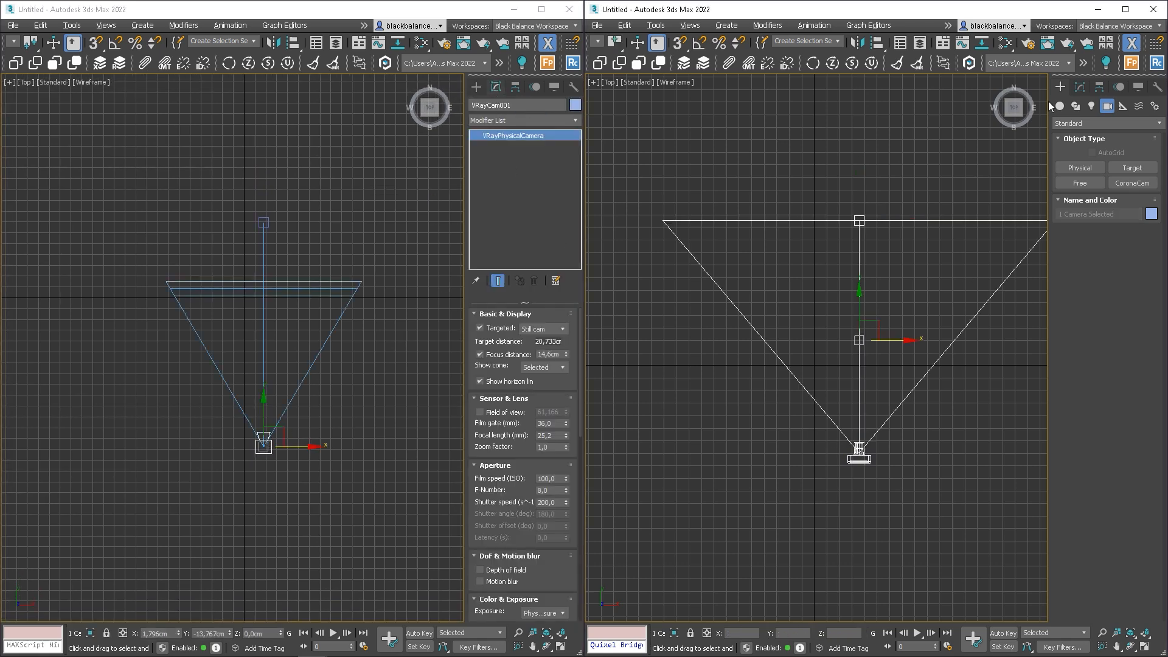
pyautogui.click(1080, 88)
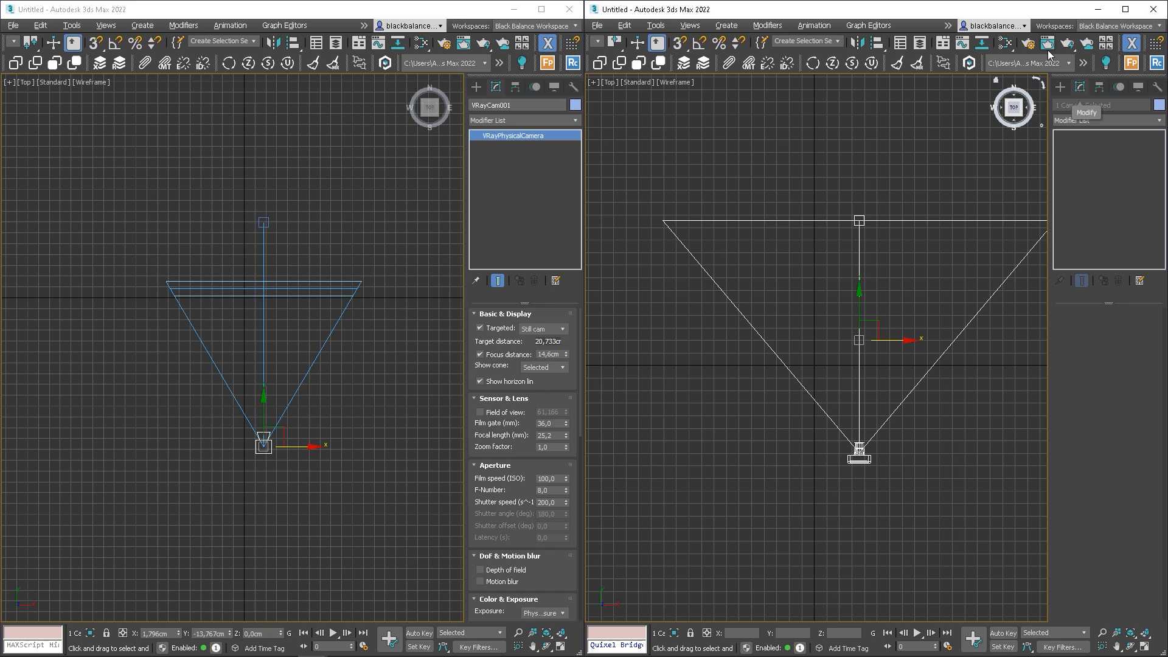
pyautogui.keyDown('alt'); pyautogui.click(864, 218); pyautogui.keyUp('alt')
pyautogui.moveTo(914, 337); pyautogui.dragTo(890, 344, button='middle')
# Step: Shorten the Corona camera's target distance to about 12.78 cm, switching targeting off for the change and on again
pyautogui.click(1068, 329)
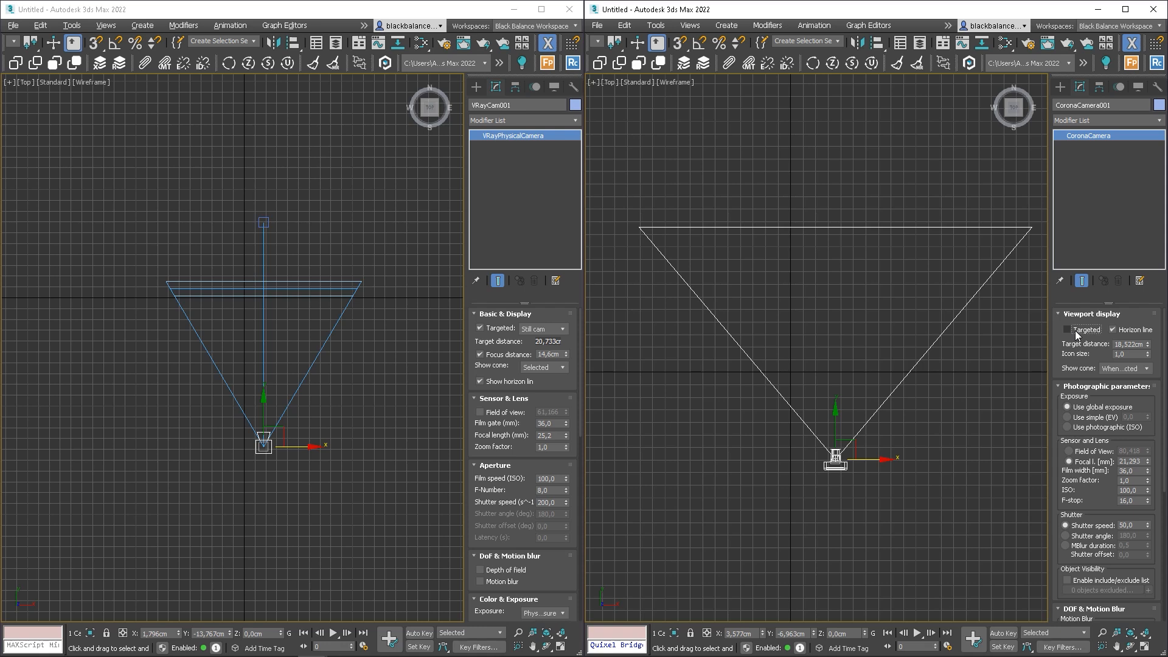
pyautogui.moveTo(1148, 345); pyautogui.dragTo(1147, 362)
pyautogui.click(1089, 331)
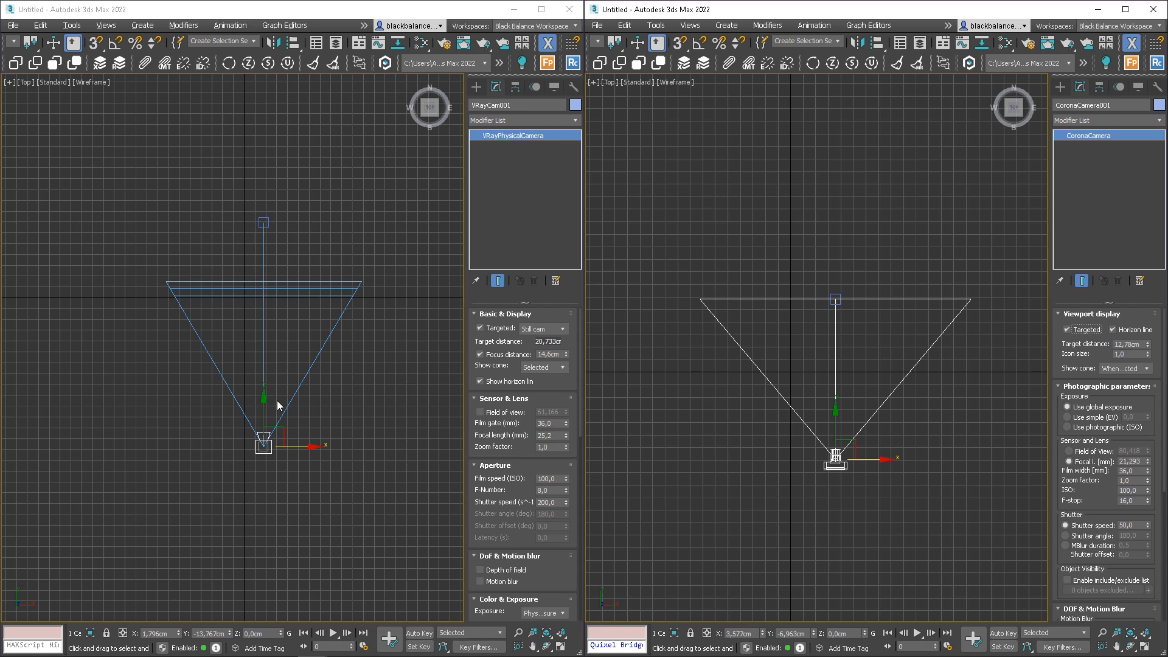
# Step: Set the V-Ray camera's focus distance to about 20.73 cm, switching targeting off for the change and on again
pyautogui.click(496, 330)
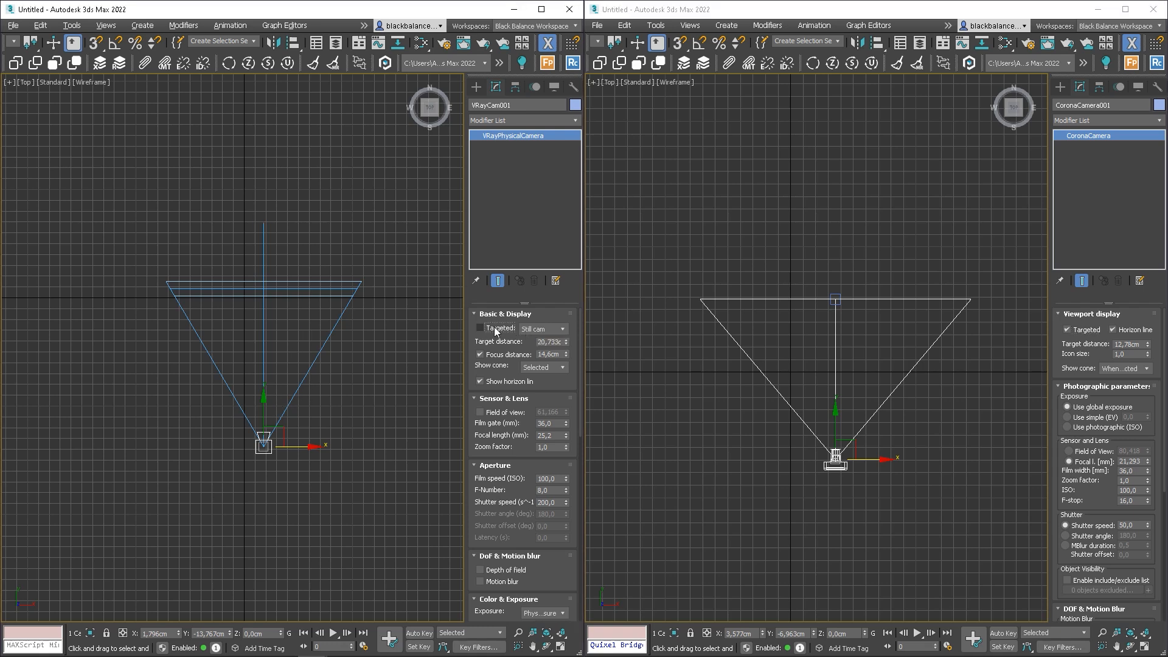
pyautogui.moveTo(567, 358); pyautogui.dragTo(573, 334)
pyautogui.click(483, 330)
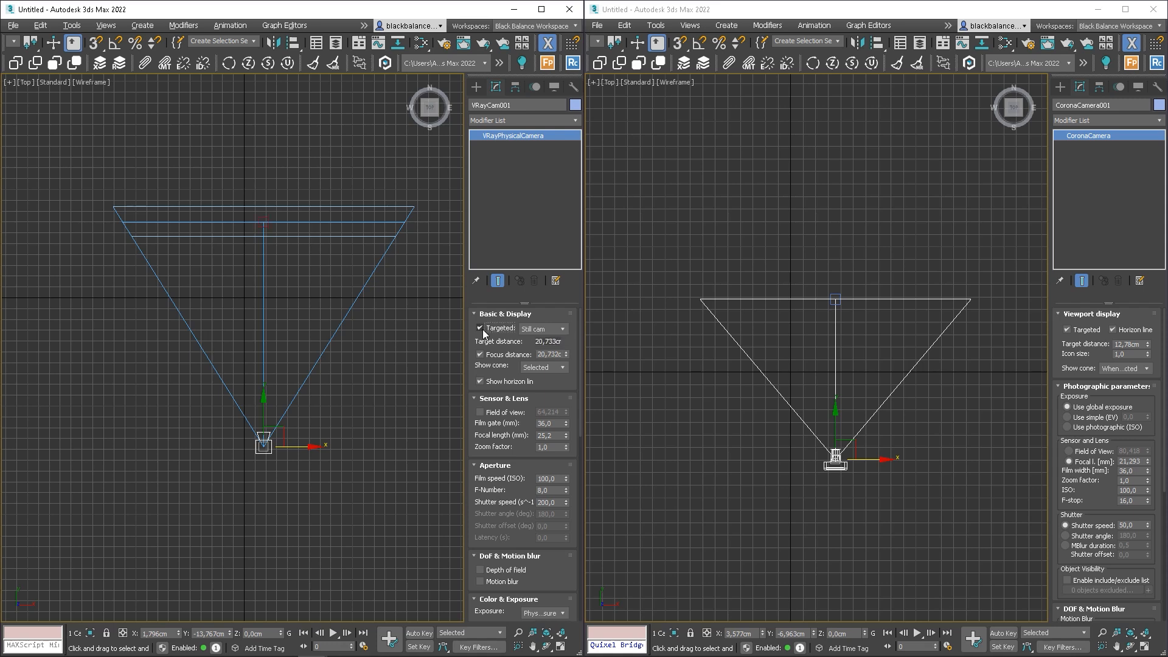
# Step: With targeting temporarily off, set the V-Ray camera's target distance to about 18.43 cm and its focus distance to about 18.45 cm
pyautogui.click(483, 330)
pyautogui.moveTo(569, 343); pyautogui.dragTo(574, 327)
pyautogui.moveTo(567, 355)
pyautogui.mouseDown()
pyautogui.moveTo(571, 340)
pyautogui.moveTo(567, 361)
pyautogui.mouseUp()
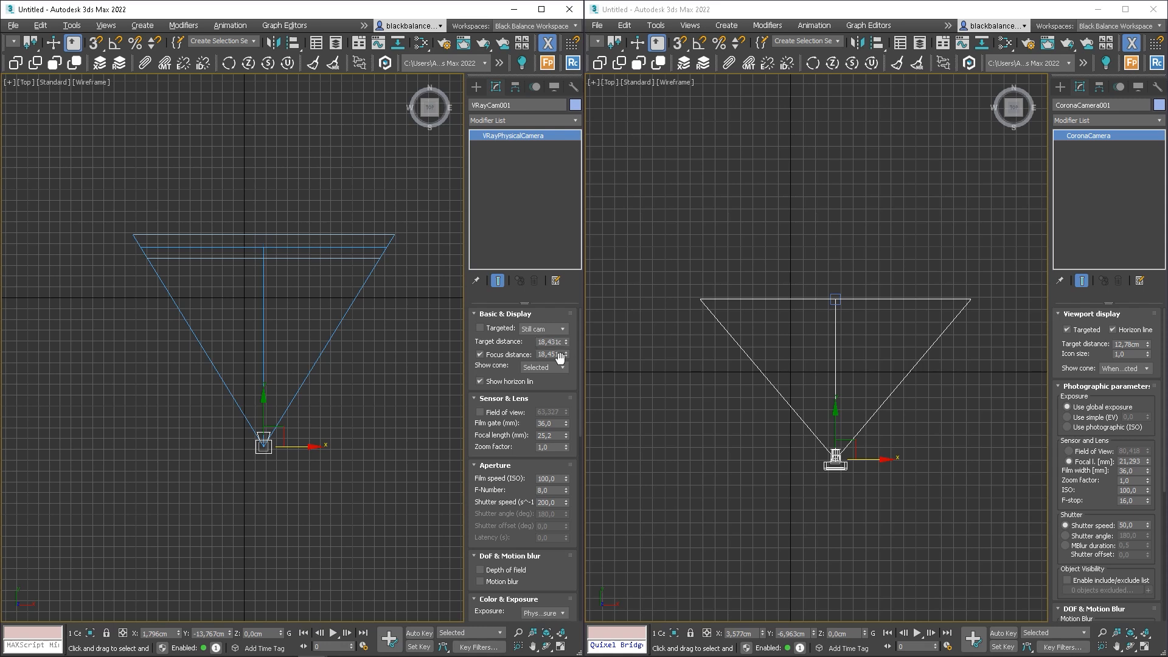
pyautogui.click(499, 331)
# Step: Look through the V-Ray camera, truck it up to a height of about 2.88 cm and deselect it
pyautogui.press('c')
pyautogui.moveTo(365, 398); pyautogui.dragTo(363, 344, button='middle')
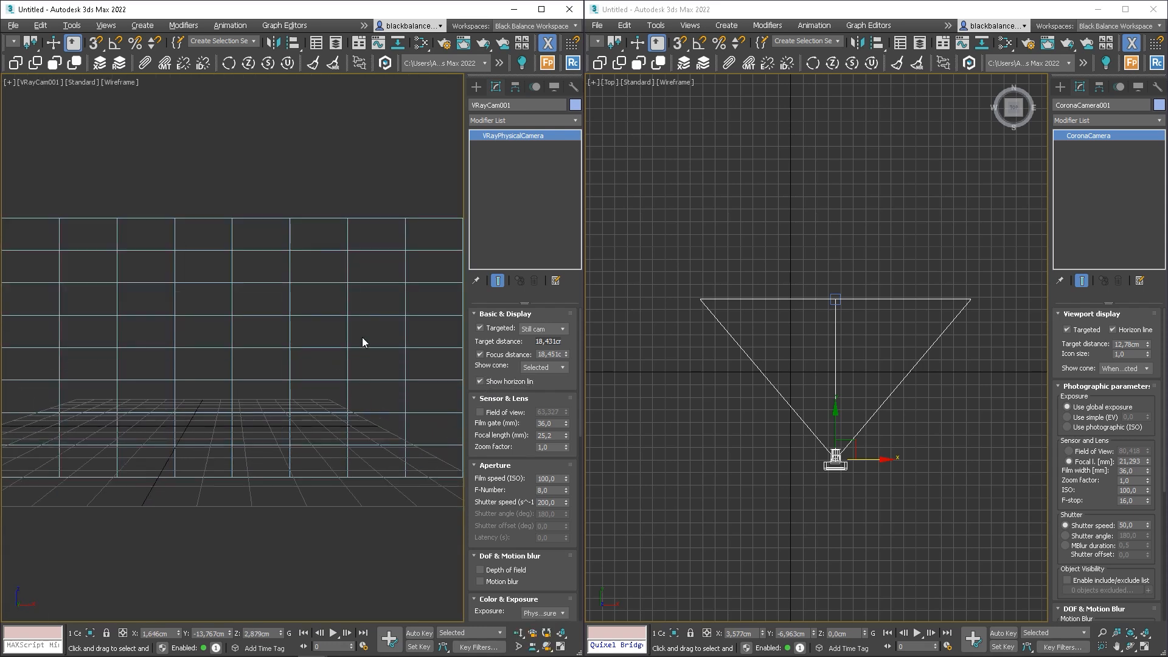
pyautogui.click(362, 338)
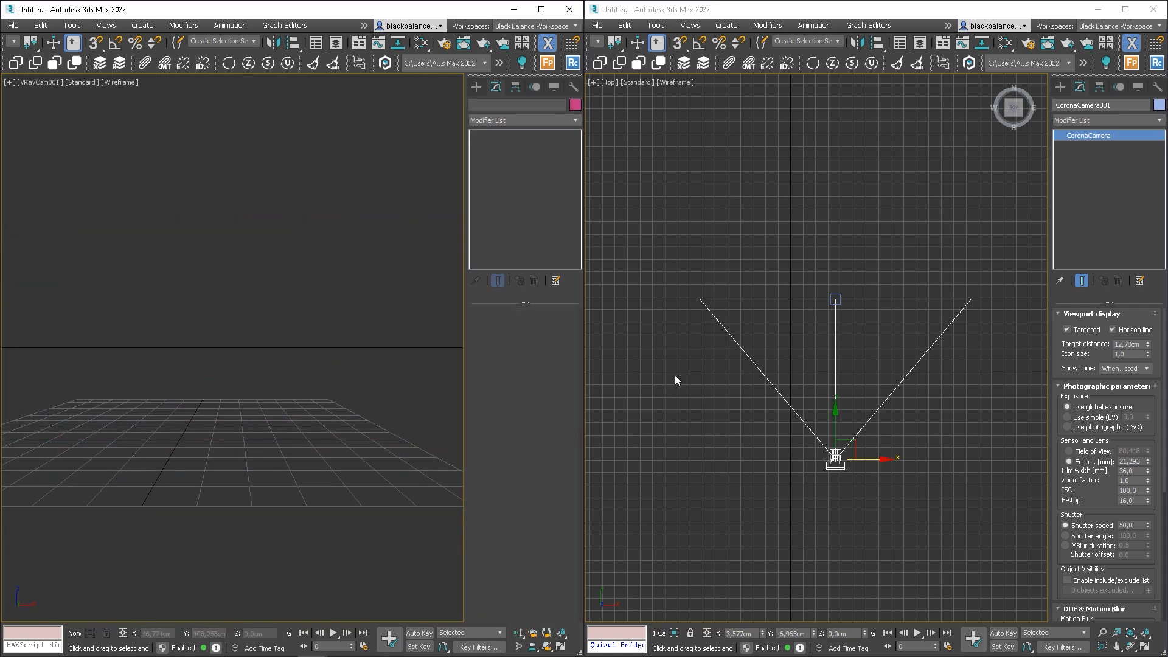
# Step: Look through the Corona camera and truck it up to a height of about 2.31 cm
pyautogui.middleClick(899, 396)
pyautogui.press('c')
pyautogui.moveTo(915, 355); pyautogui.dragTo(917, 403, button='middle')
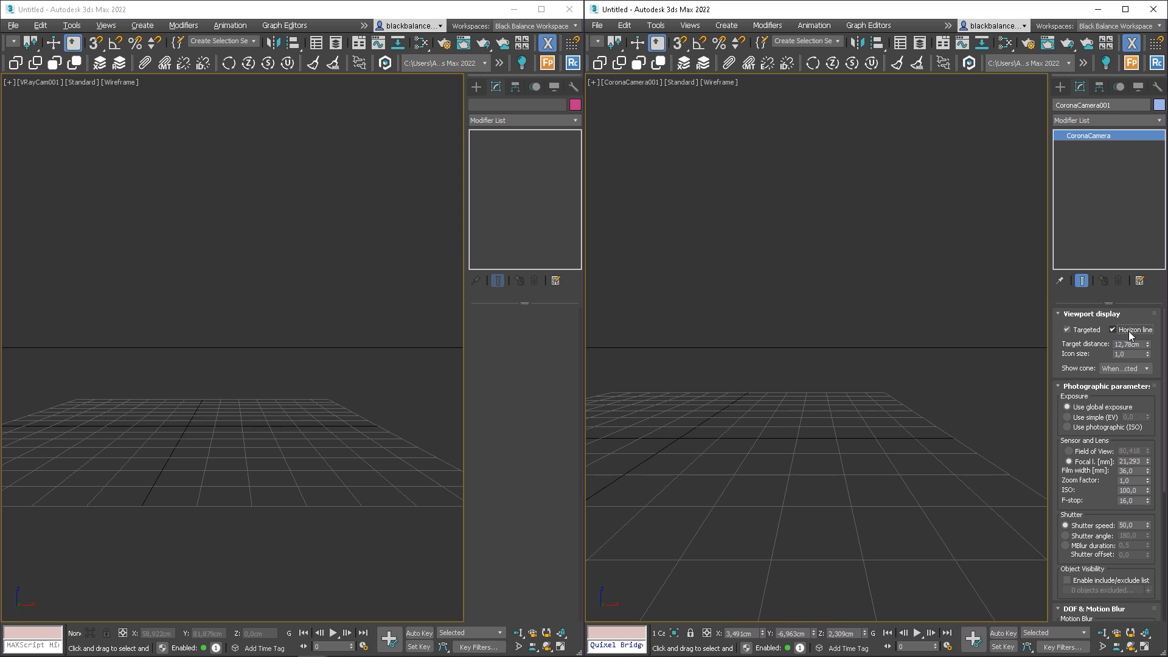
# Step: Return both scenes to the top view and reselect the V-Ray camera
pyautogui.press('t')
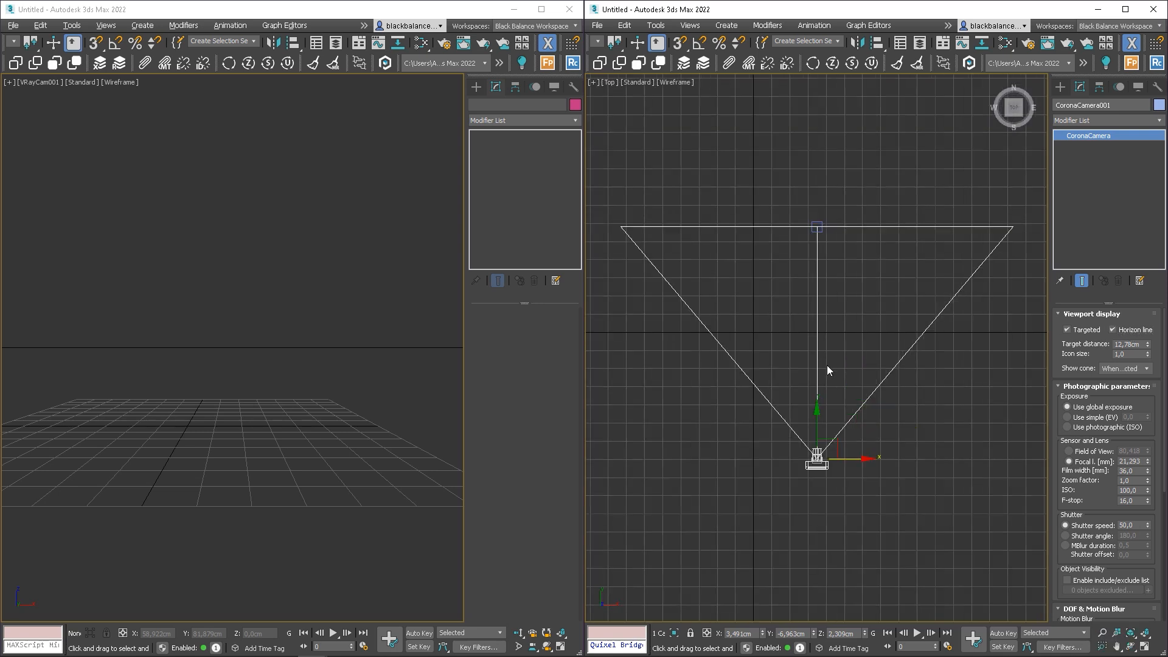
pyautogui.moveTo(887, 348); pyautogui.dragTo(906, 375, button='middle')
pyautogui.click(305, 385)
pyautogui.press('t')
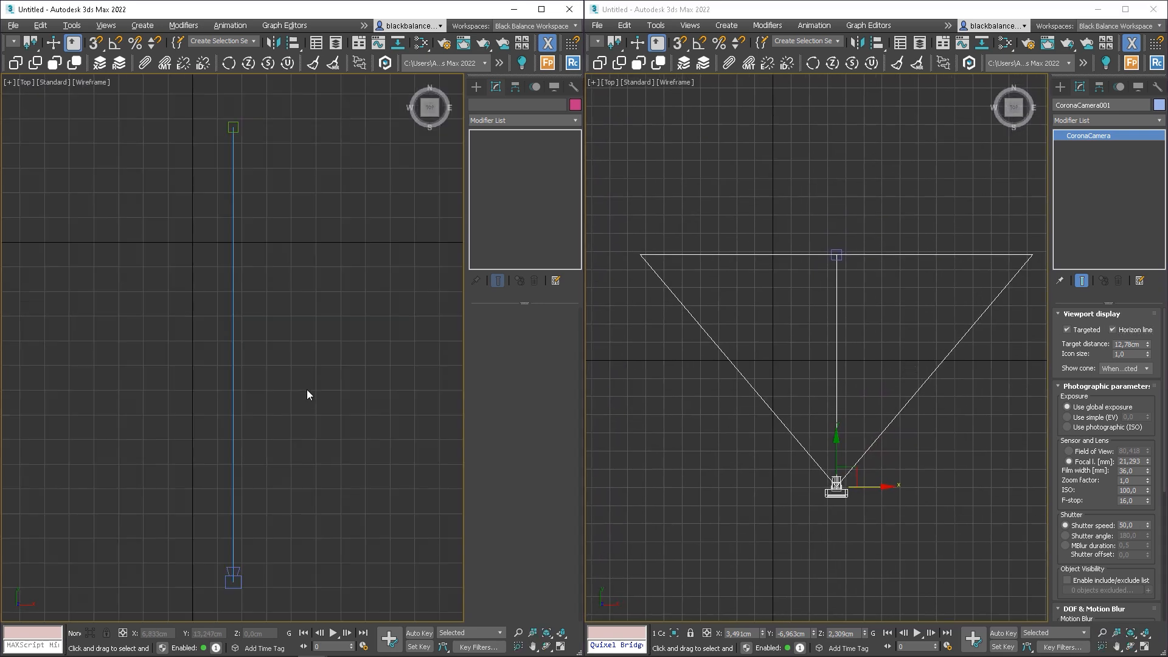
pyautogui.click(236, 578)
pyautogui.scroll(-3, 352, 404)
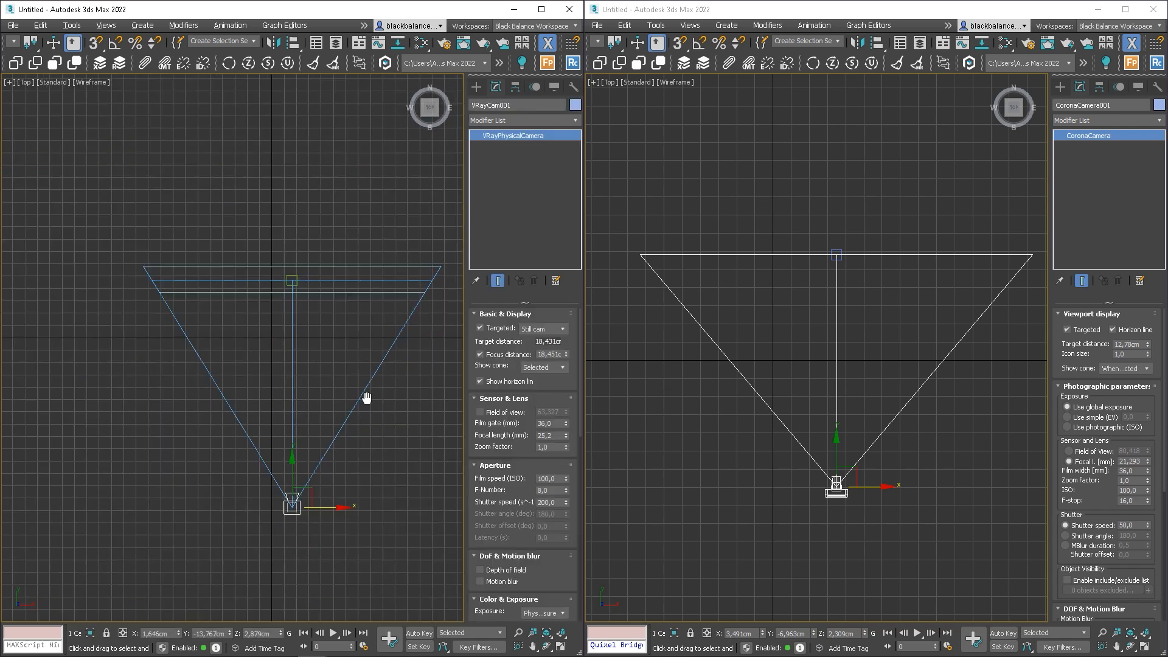
pyautogui.moveTo(373, 399); pyautogui.dragTo(307, 375, button='middle')
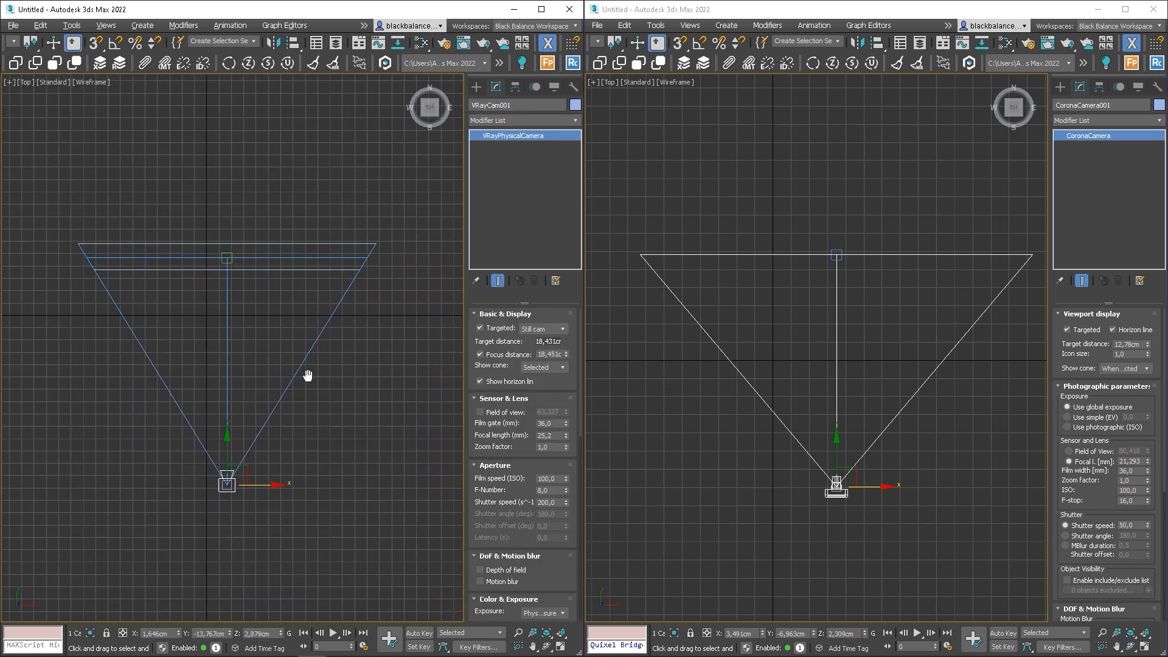
# Step: Try the show-cone options on the Corona and V-Ray cameras and restore both to showing the cone when selected
pyautogui.click(1128, 369)
pyautogui.click(1127, 388)
pyautogui.click(1125, 369)
pyautogui.click(1127, 396)
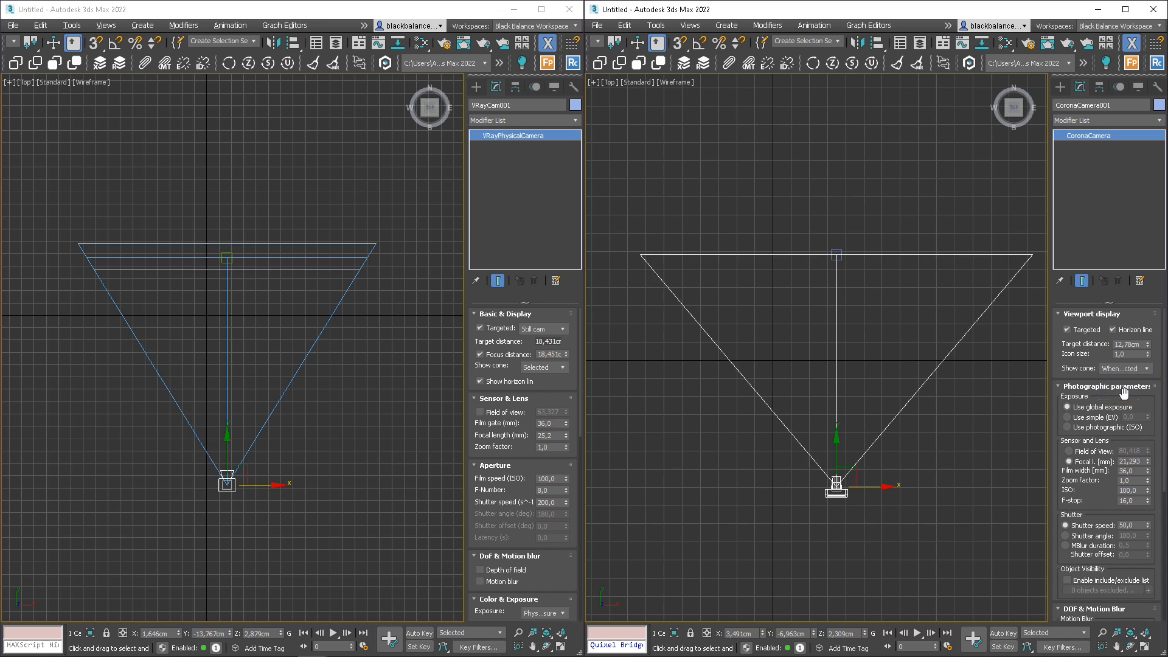
pyautogui.click(551, 368)
pyautogui.click(549, 398)
pyautogui.click(546, 368)
pyautogui.click(535, 378)
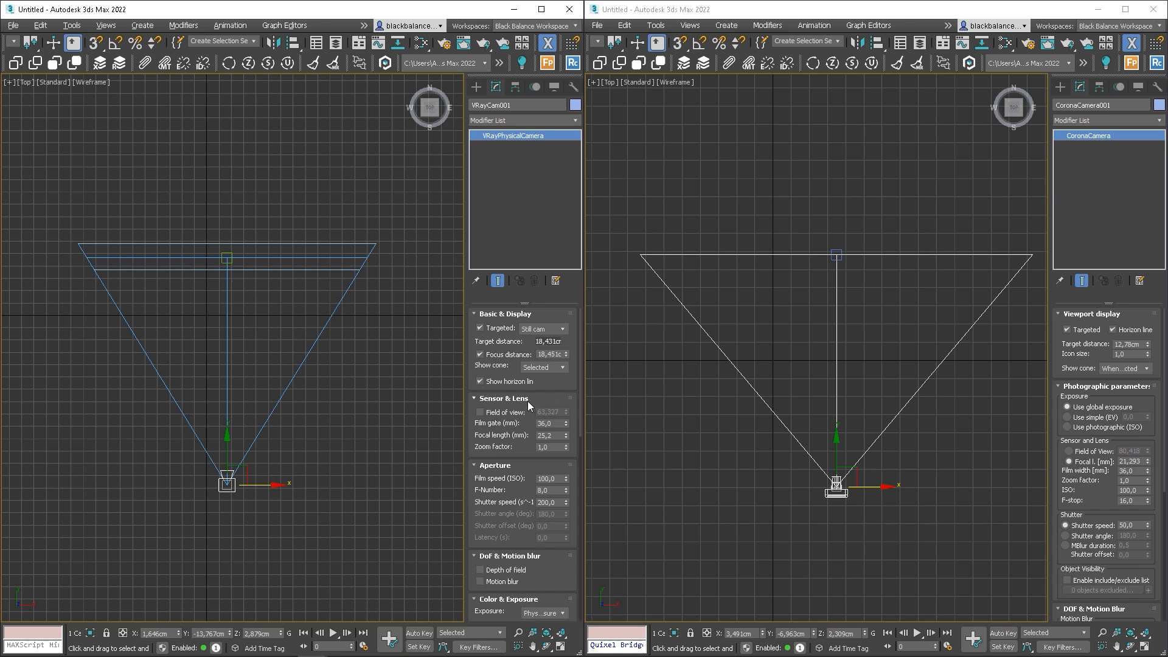
# Step: Compare the film width fields, try the Corona camera's field-of-view mode, and set its focal length to about 36.84 mm
pyautogui.click(550, 424)
pyautogui.click(1138, 470)
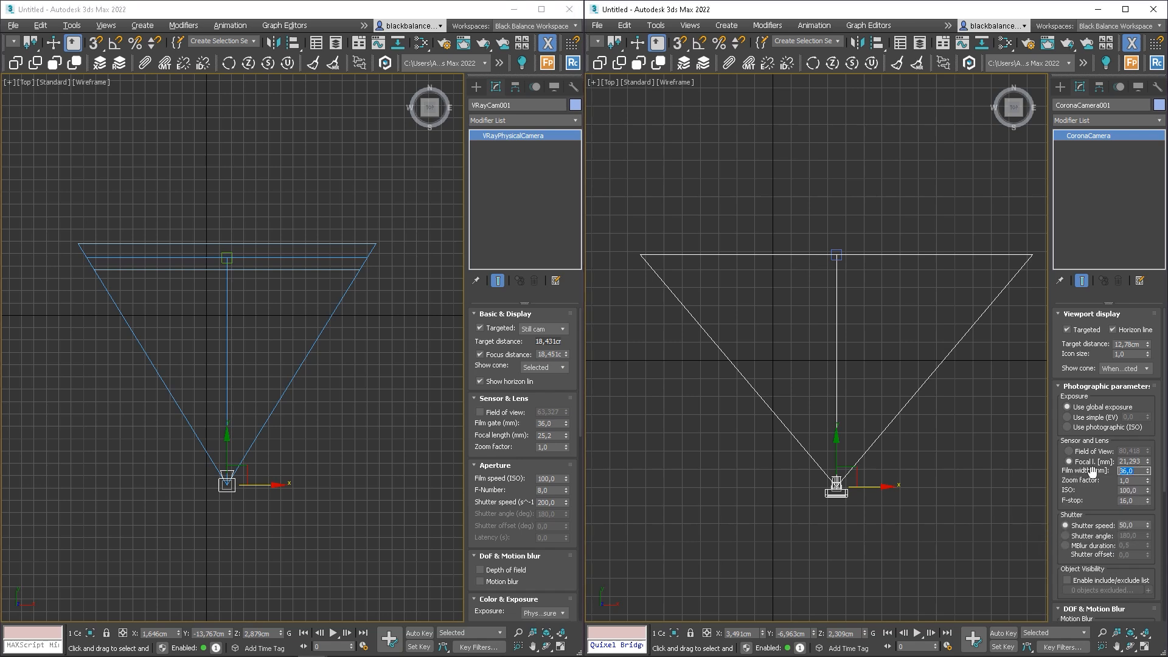
pyautogui.click(1091, 453)
pyautogui.click(1093, 462)
pyautogui.moveTo(1149, 463); pyautogui.dragTo(1146, 419)
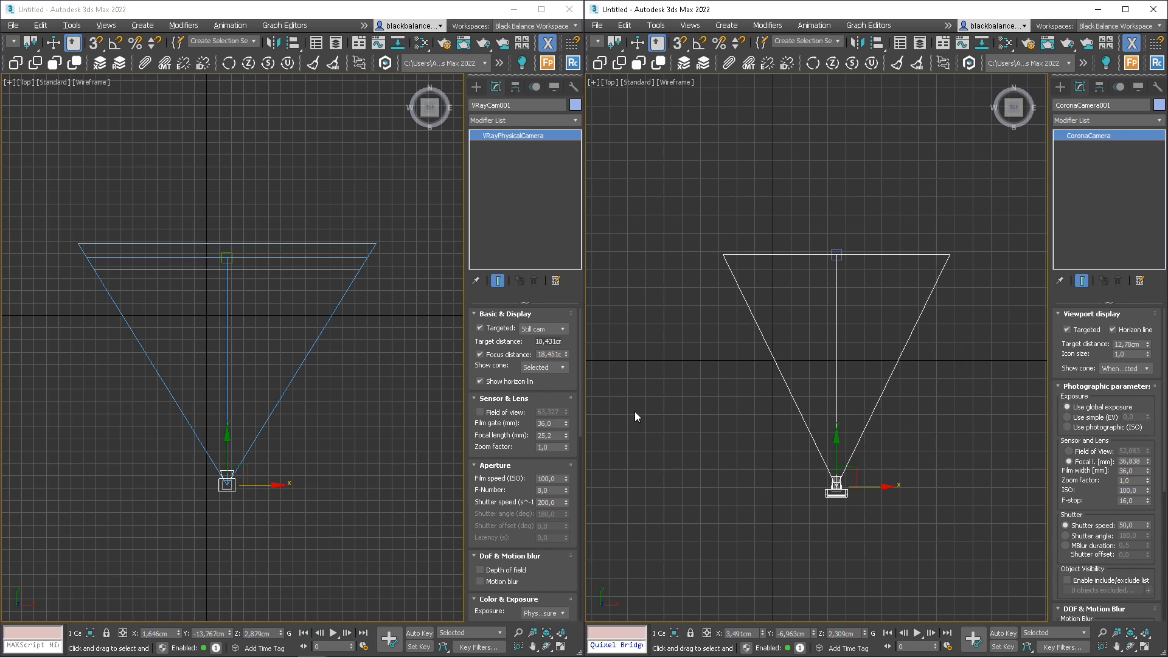
# Step: Set the V-Ray camera's film gate to about 40.32 mm and briefly toggle its field-of-view control
pyautogui.moveTo(567, 422); pyautogui.dragTo(571, 402)
pyautogui.click(504, 412)
pyautogui.click(480, 412)
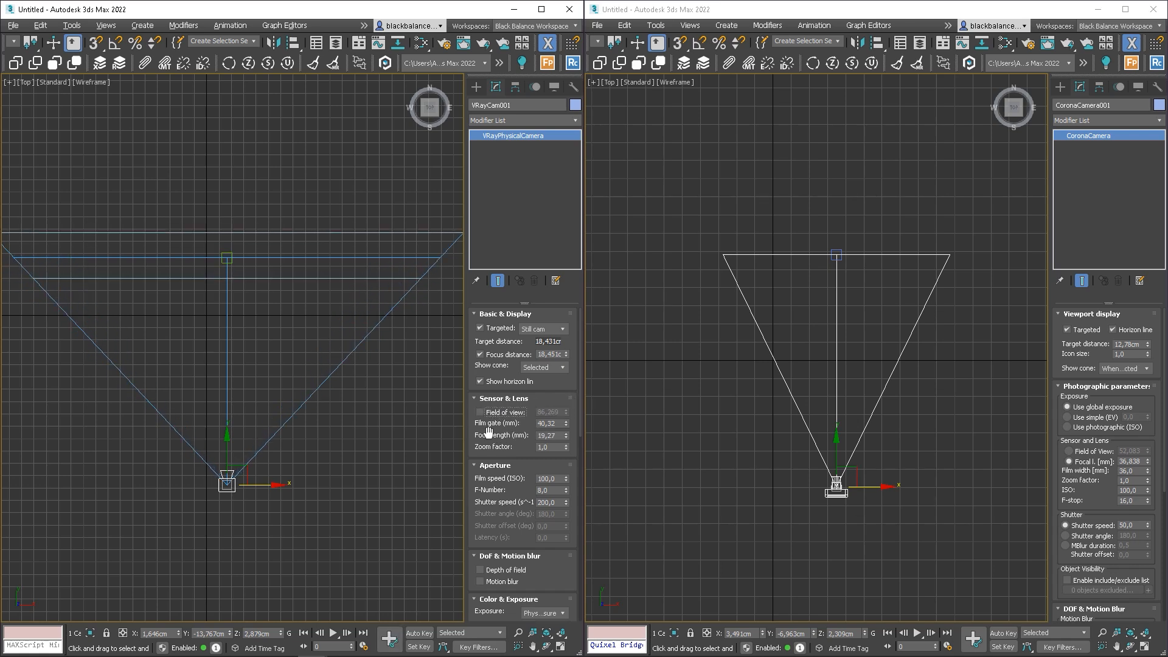
# Step: Set the focal length of both the V-Ray camera and the Corona camera to 24 mm
pyautogui.moveTo(559, 436); pyautogui.dragTo(502, 437)
pyautogui.write('24')
pyautogui.press('Return')
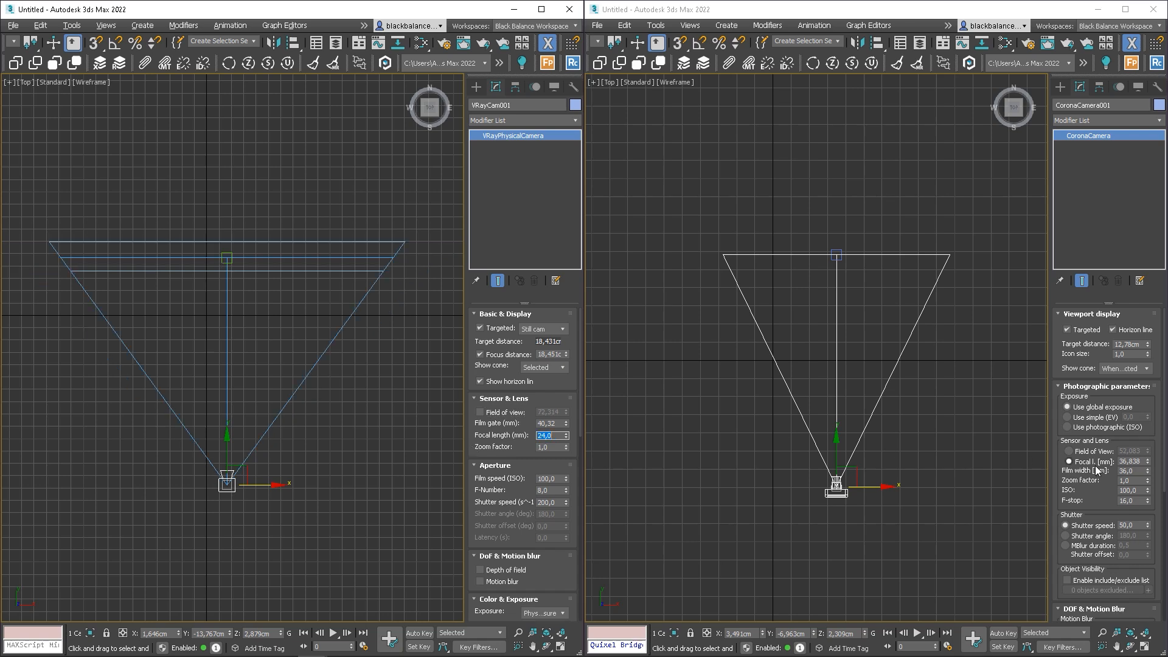
pyautogui.click(1135, 461)
pyautogui.write('24')
pyautogui.press('Return')
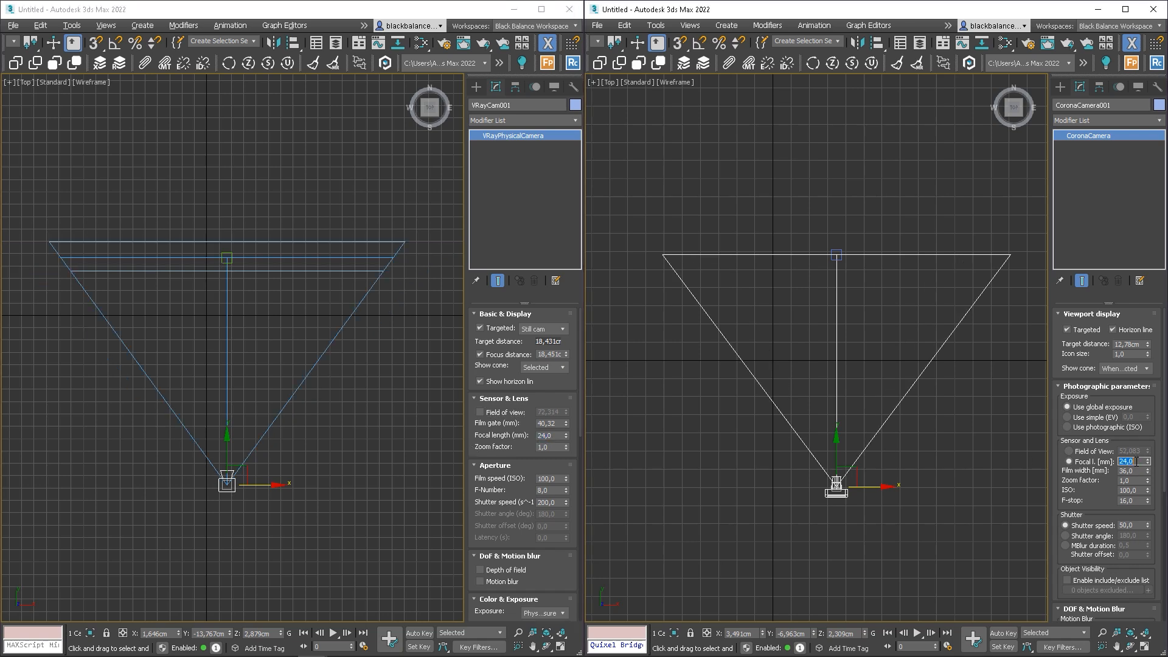
# Step: Set the Corona camera's zoom factor to about 0.74 while looking through the camera
pyautogui.moveTo(1148, 480)
pyautogui.mouseDown()
pyautogui.moveTo(1149, 461)
pyautogui.moveTo(1149, 484)
pyautogui.mouseUp()
pyautogui.press('c')
pyautogui.moveTo(1149, 484); pyautogui.dragTo(1150, 490)
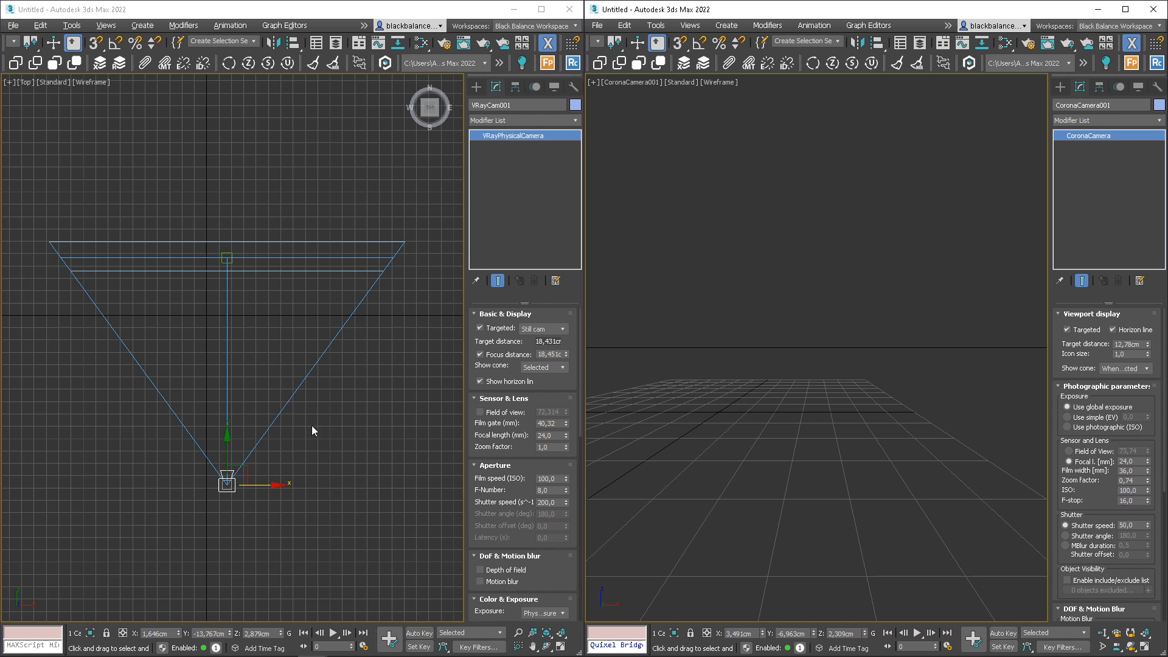
# Step: Reset the zoom factor of the V-Ray and Corona cameras to 1.0 and return both viewports to the top view
pyautogui.press('c')
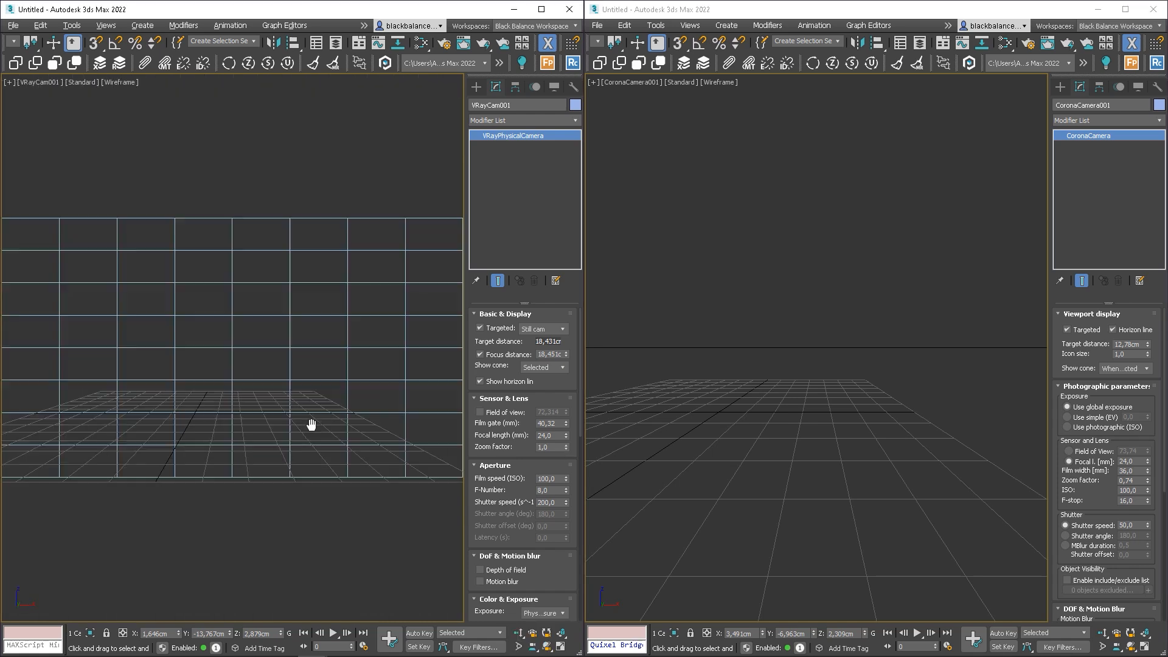
pyautogui.moveTo(569, 447)
pyautogui.mouseDown()
pyautogui.moveTo(574, 416)
pyautogui.moveTo(568, 449)
pyautogui.mouseUp()
pyautogui.rightClick(567, 448)
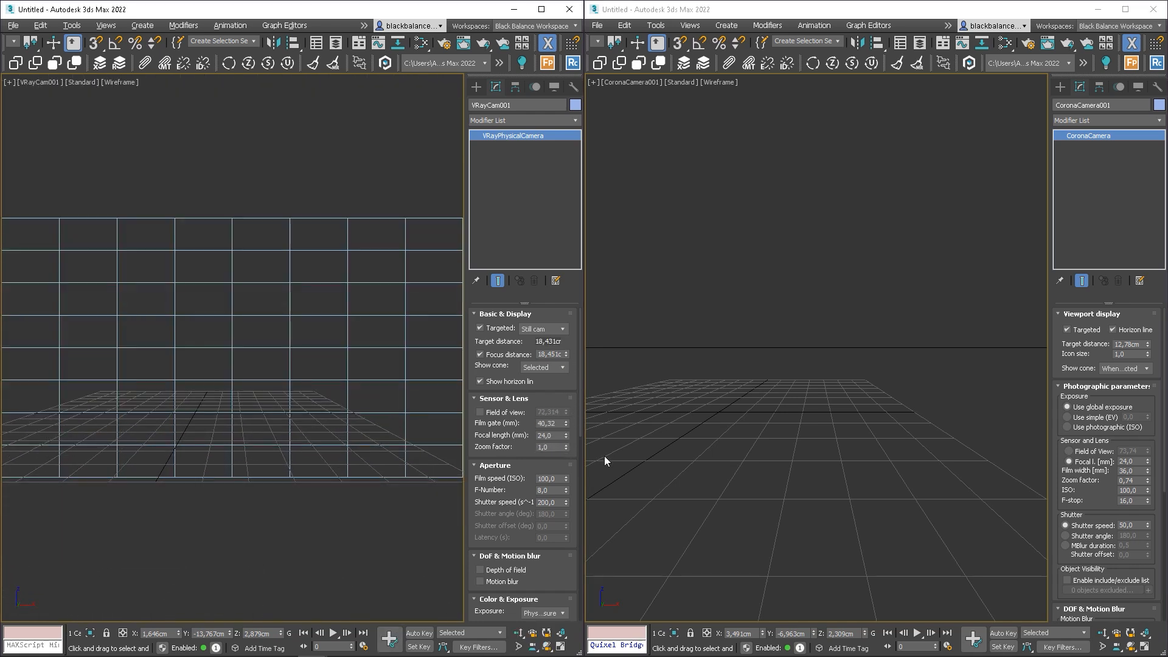
pyautogui.rightClick(1148, 480)
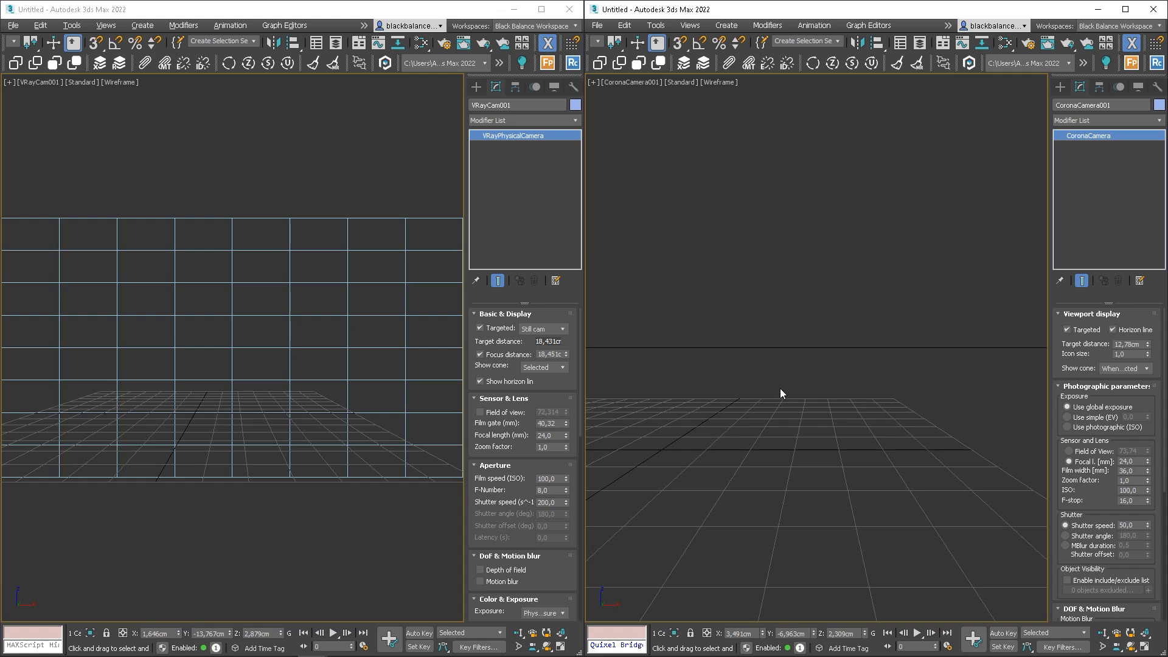
pyautogui.press('t')
pyautogui.click(343, 364)
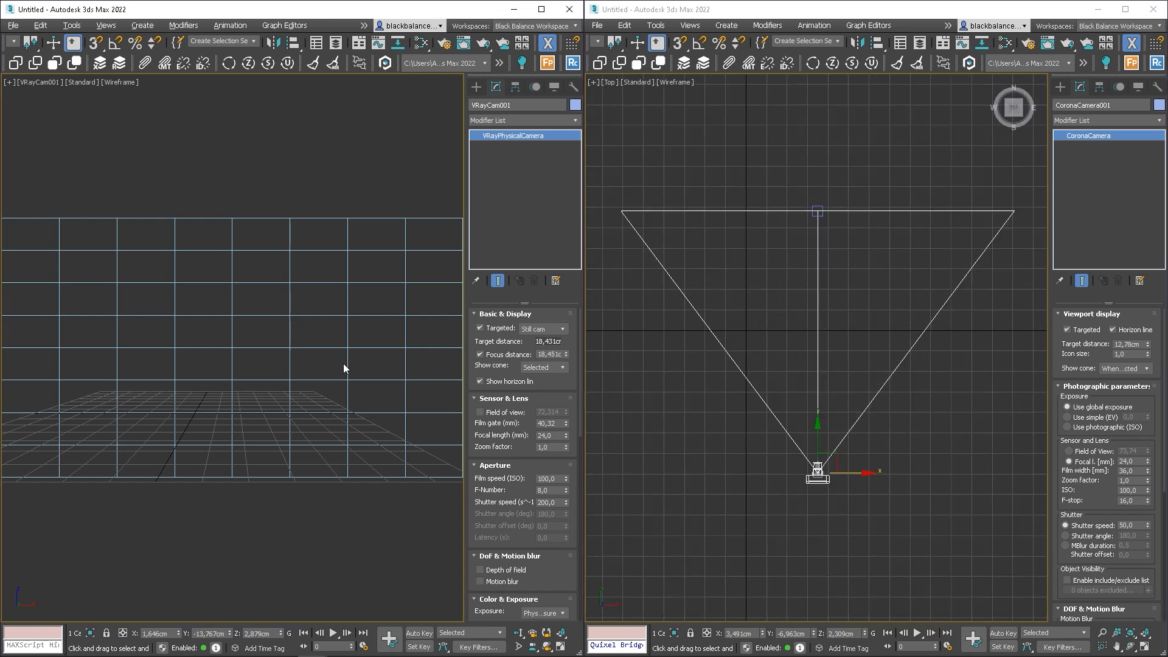
pyautogui.press('t')
# Step: Compare the ISO, f-number and shutter speed settings of the V-Ray camera with those of the Corona camera
pyautogui.click(475, 465)
pyautogui.click(475, 465)
pyautogui.click(551, 490)
pyautogui.click(561, 505)
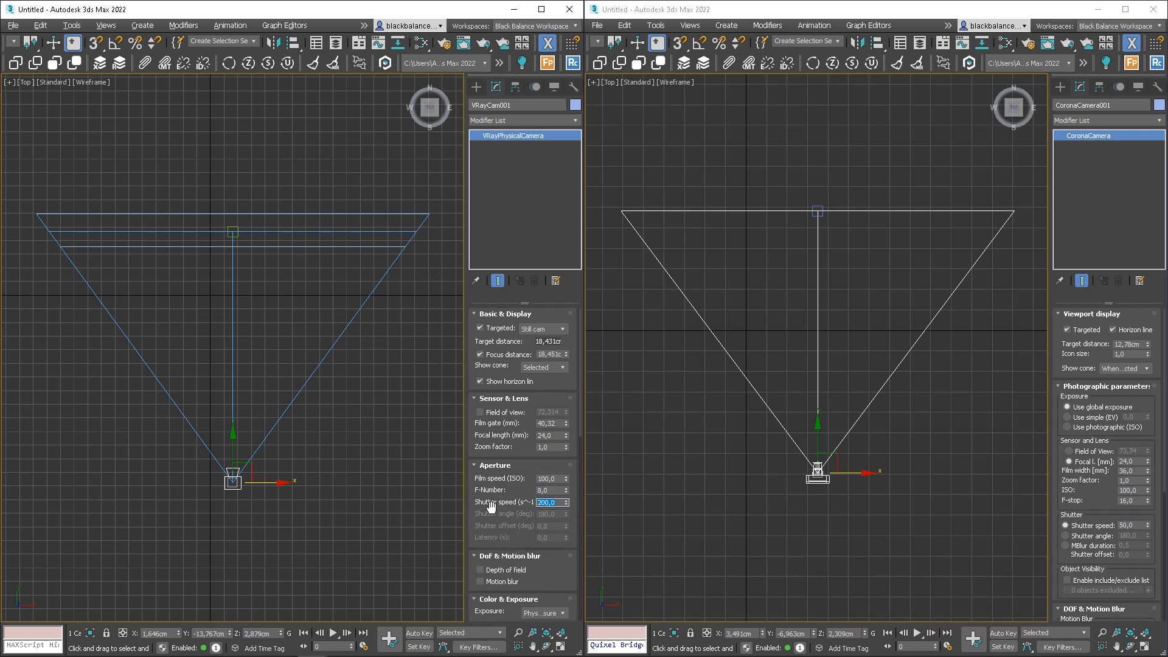
pyautogui.click(1138, 490)
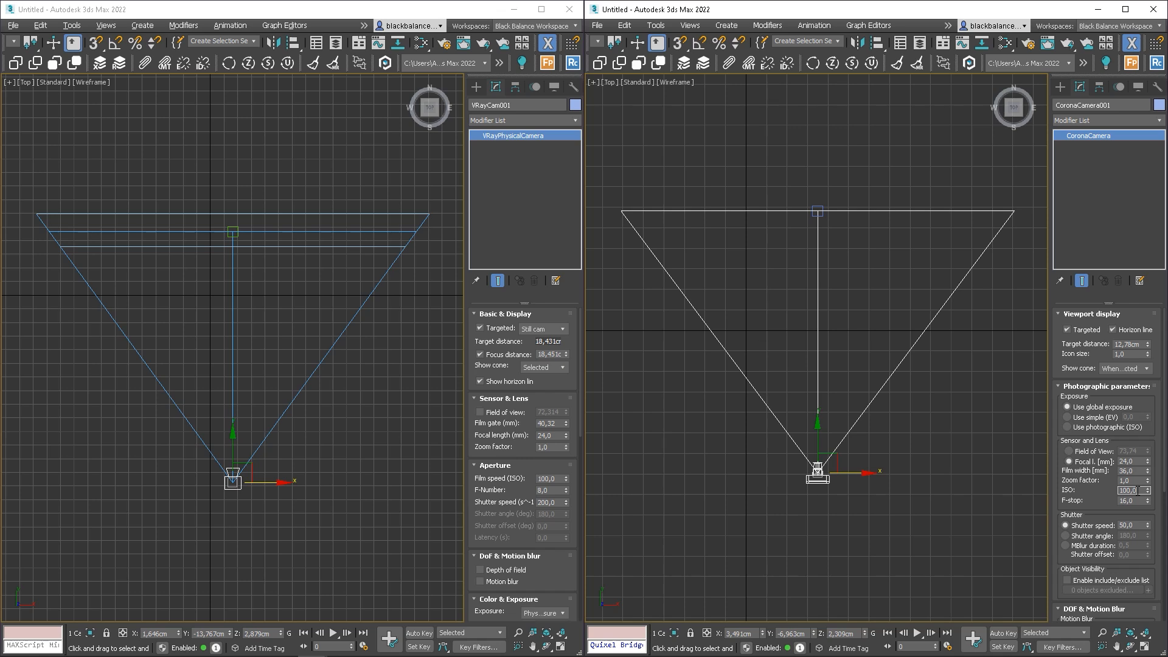
pyautogui.click(557, 479)
pyautogui.click(1131, 501)
pyautogui.click(558, 490)
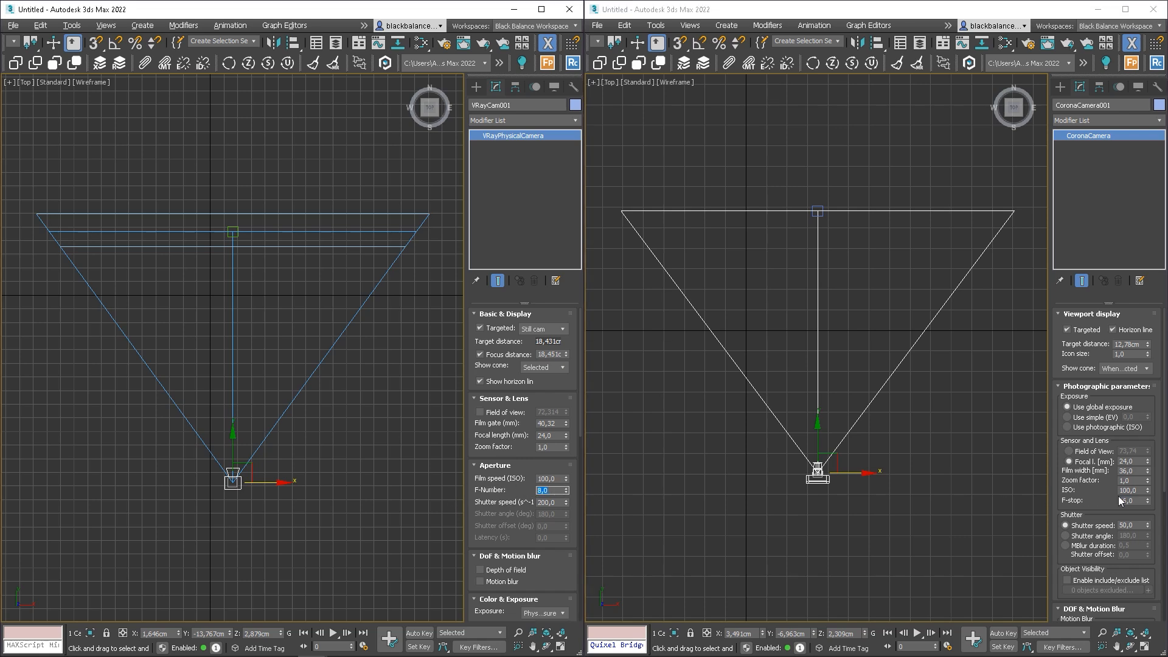
pyautogui.click(1132, 525)
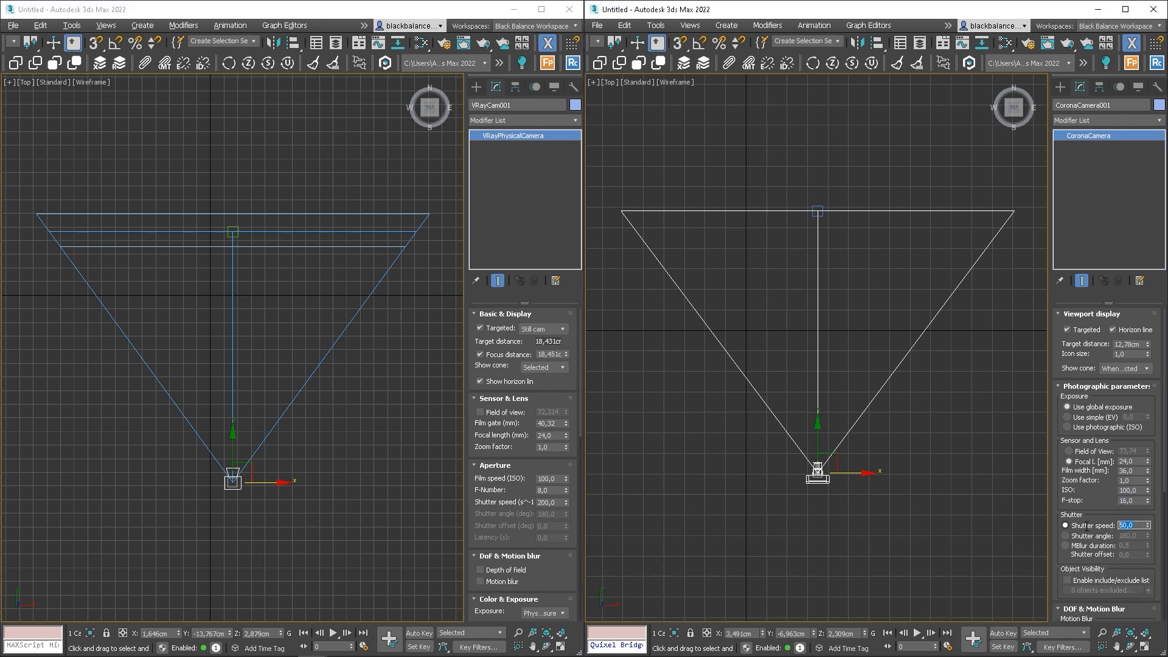
pyautogui.click(555, 503)
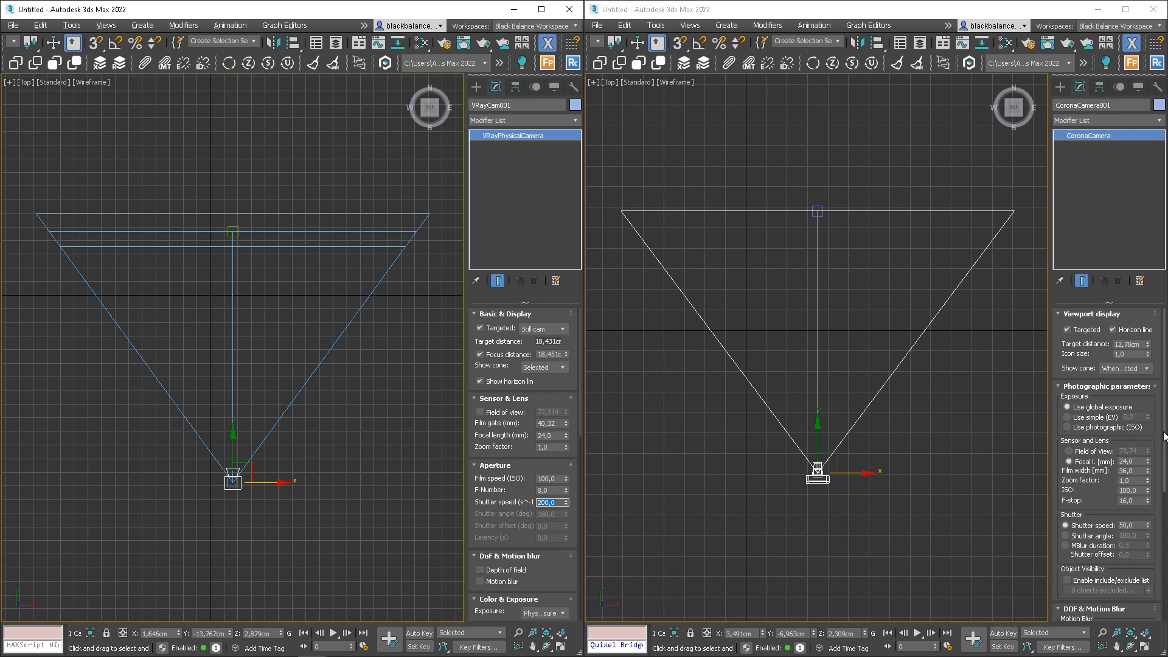
# Step: Enable depth of field and motion blur on both cameras, including camera and geometry motion blur on the Corona camera
pyautogui.moveTo(1164, 437); pyautogui.dragTo(1162, 529)
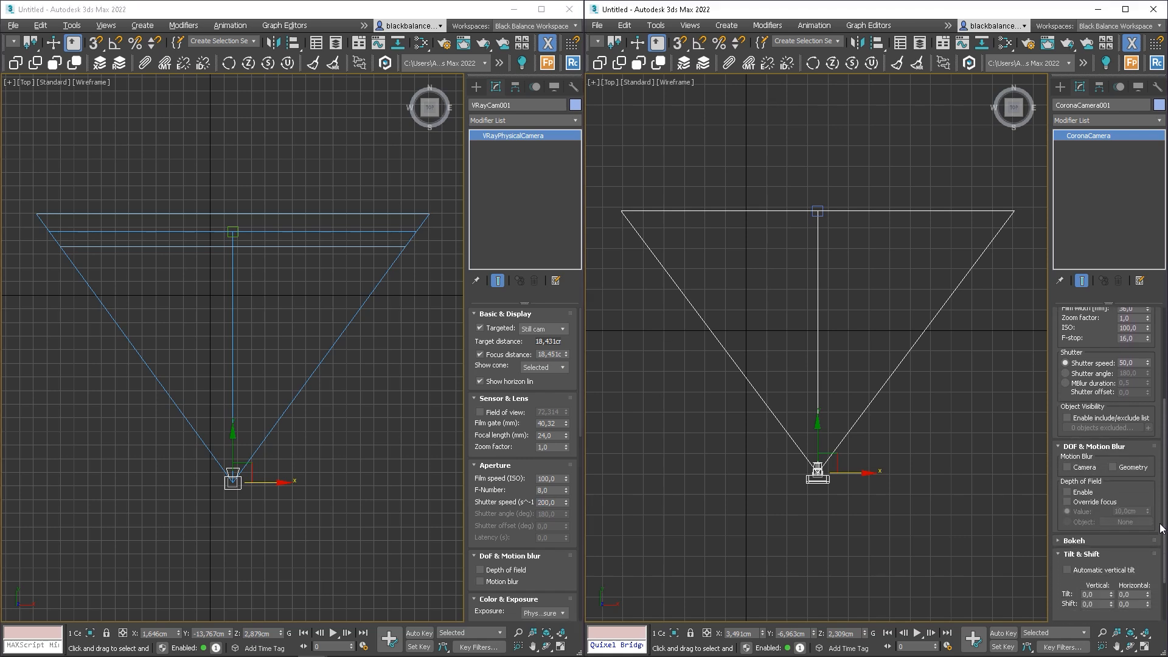
pyautogui.moveTo(578, 378); pyautogui.dragTo(586, 436)
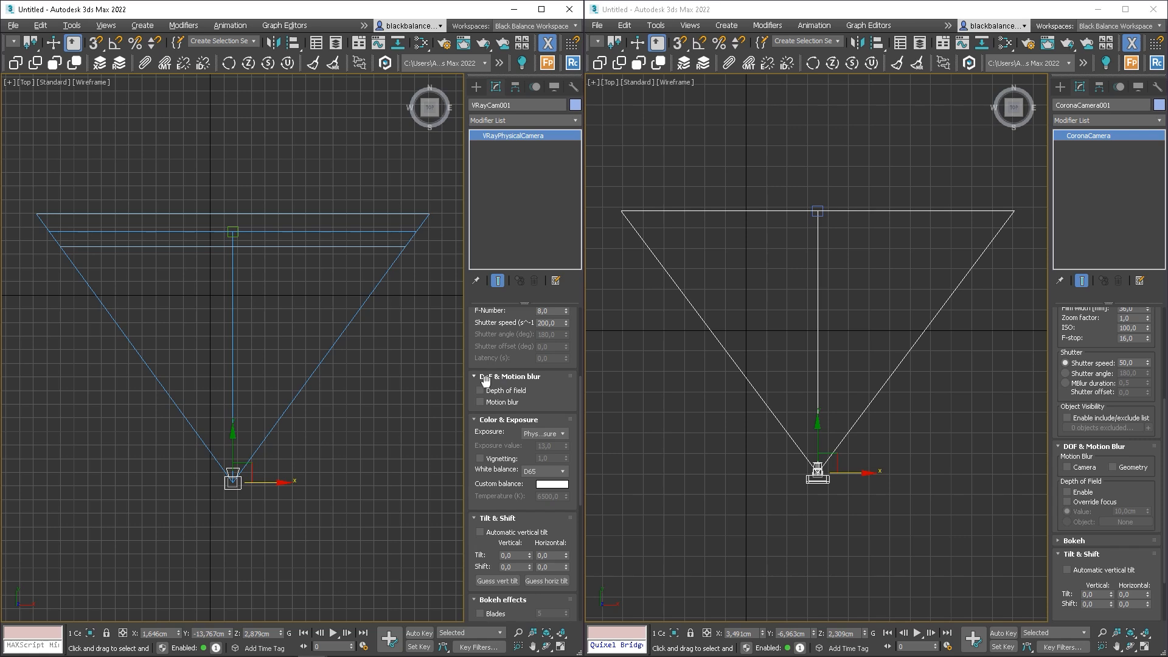
pyautogui.click(487, 402)
pyautogui.scroll(2, 579, 410)
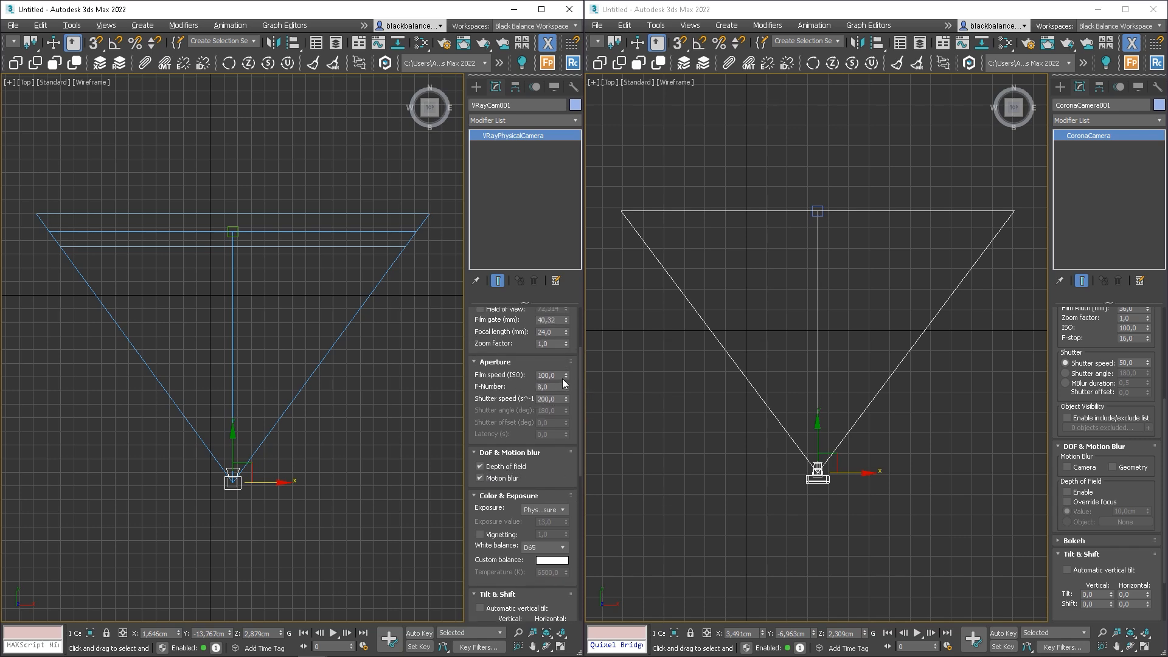
pyautogui.click(1067, 467)
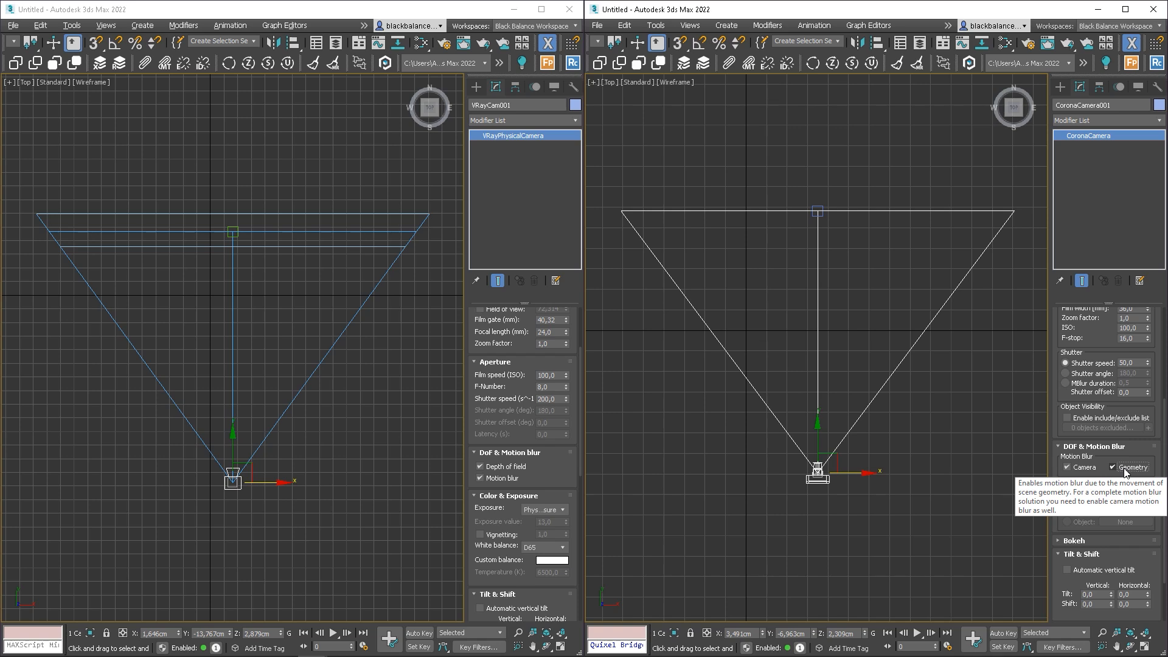
pyautogui.click(1069, 493)
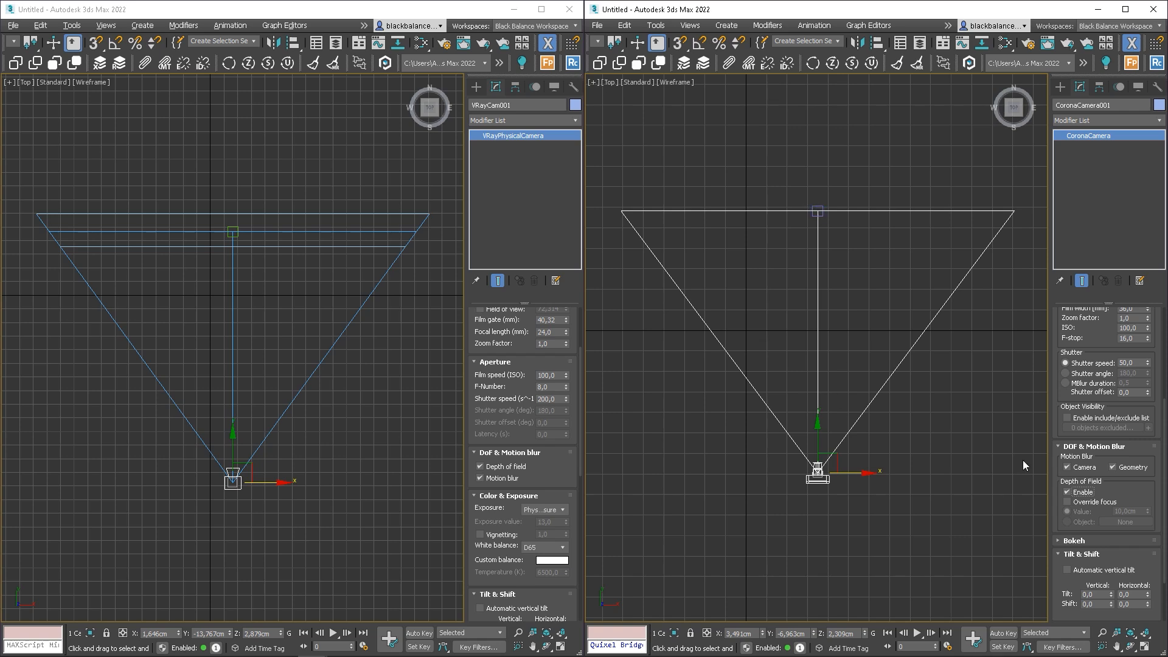
# Step: Override the Corona camera's focus at about 5.7 cm and try to adjust the V-Ray camera's focus distance
pyautogui.click(1080, 504)
pyautogui.moveTo(1148, 512); pyautogui.dragTo(1150, 543)
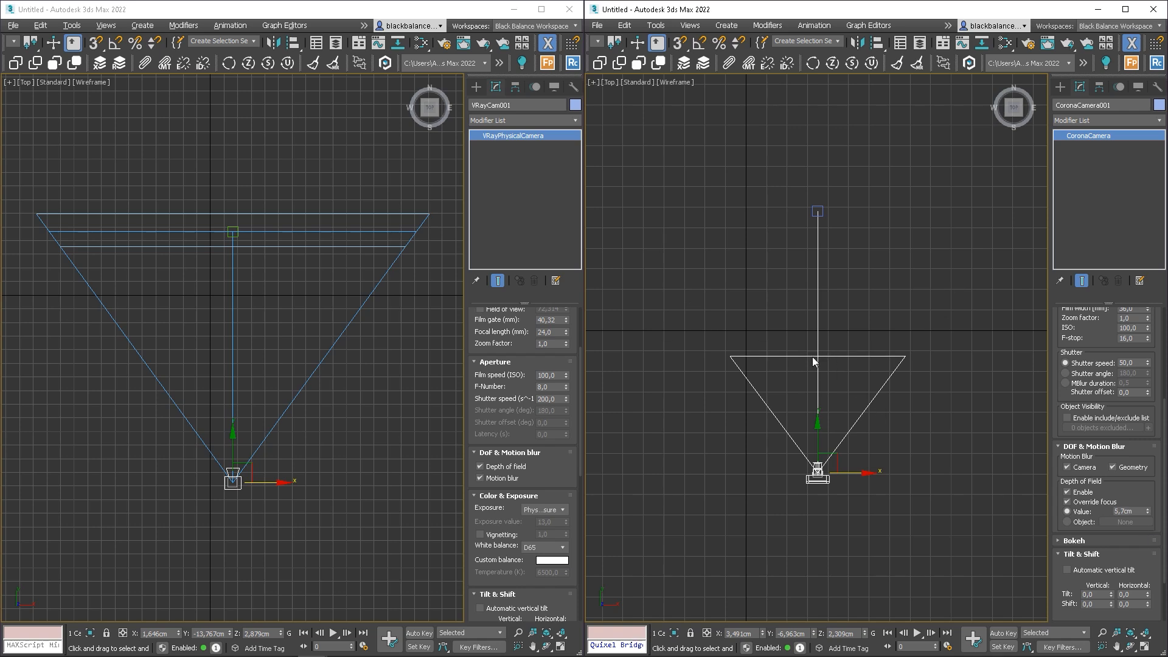
pyautogui.moveTo(578, 409); pyautogui.dragTo(579, 345)
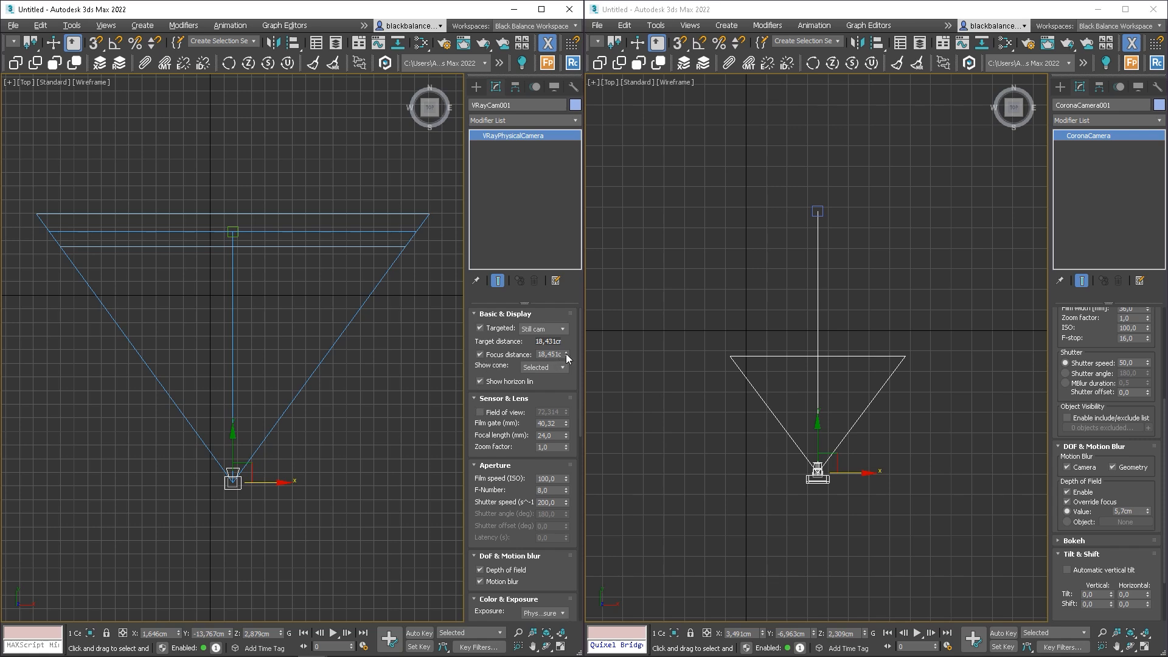
pyautogui.moveTo(566, 357)
pyautogui.mouseDown()
pyautogui.moveTo(563, 384)
pyautogui.moveTo(568, 340)
pyautogui.moveTo(566, 378)
pyautogui.mouseUp()
# Step: Move the V-Ray camera's target toward the camera to a target distance of about 10.48 cm and reselect the camera
pyautogui.click(233, 232)
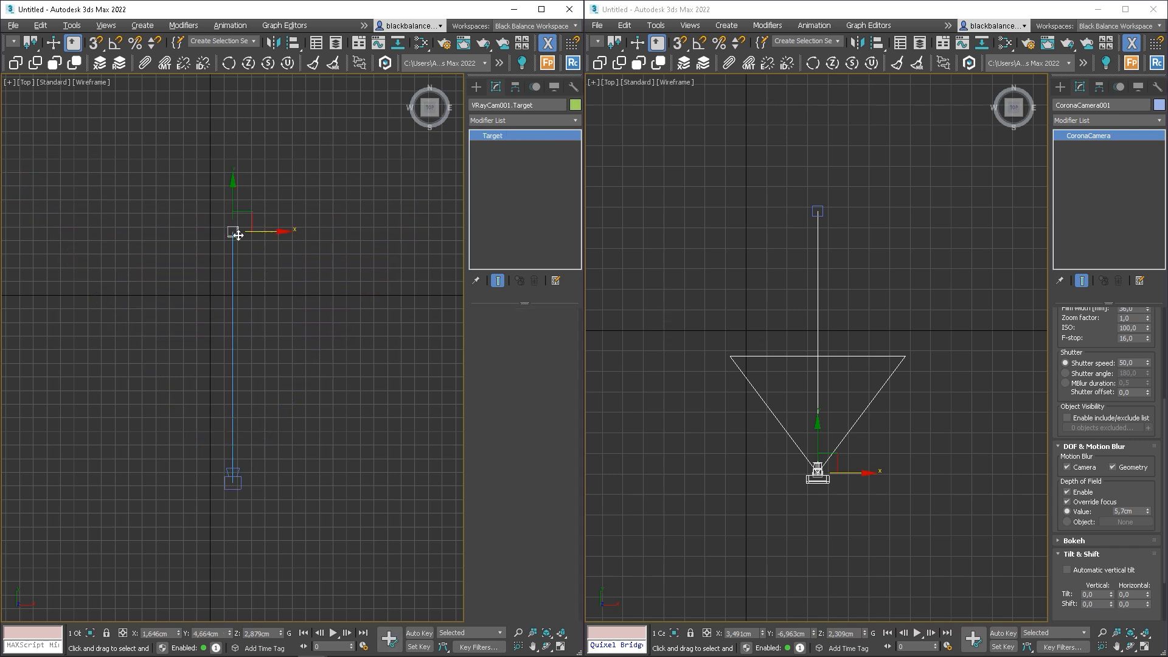
pyautogui.moveTo(233, 195); pyautogui.dragTo(233, 304)
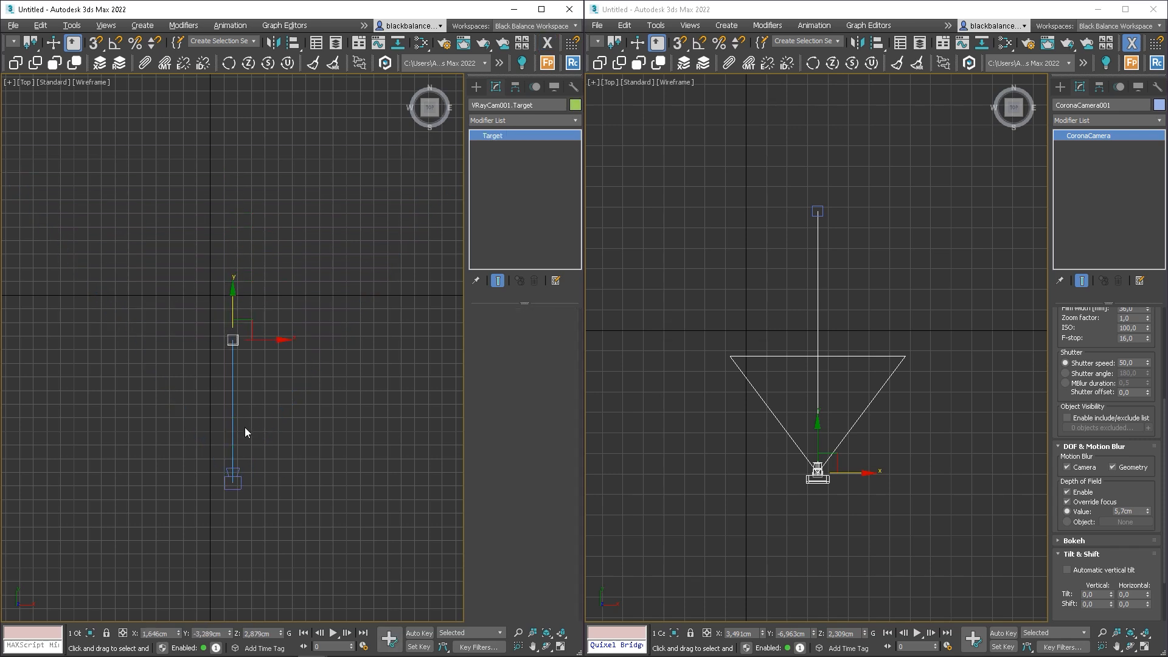
pyautogui.click(237, 490)
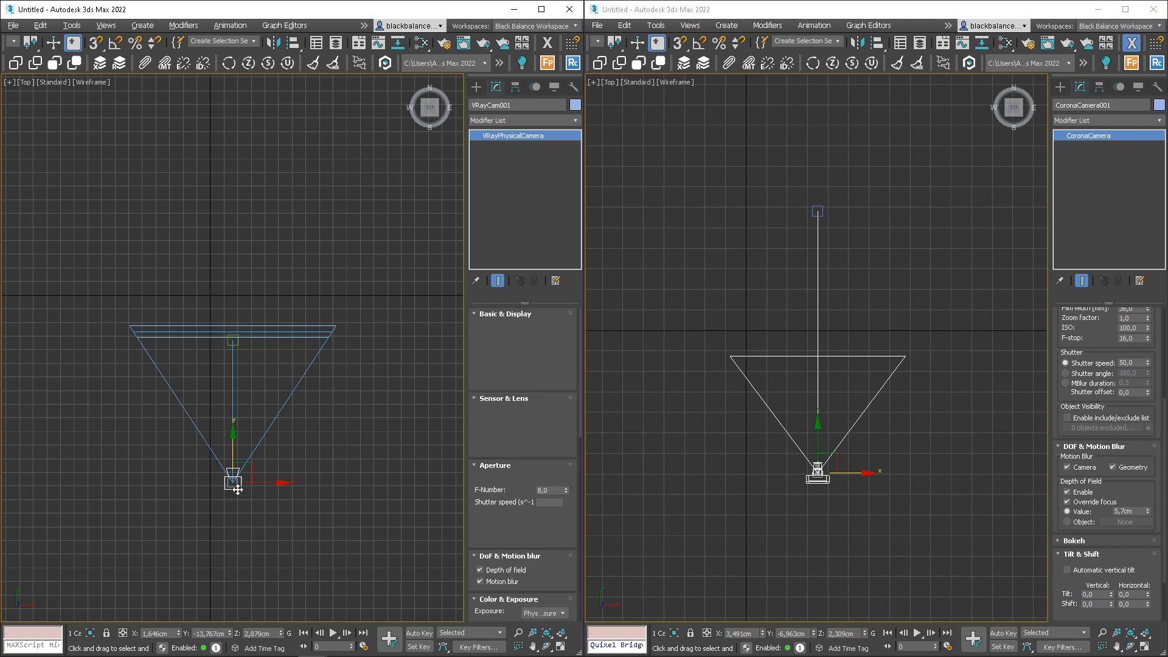
pyautogui.click(292, 333)
pyautogui.click(240, 488)
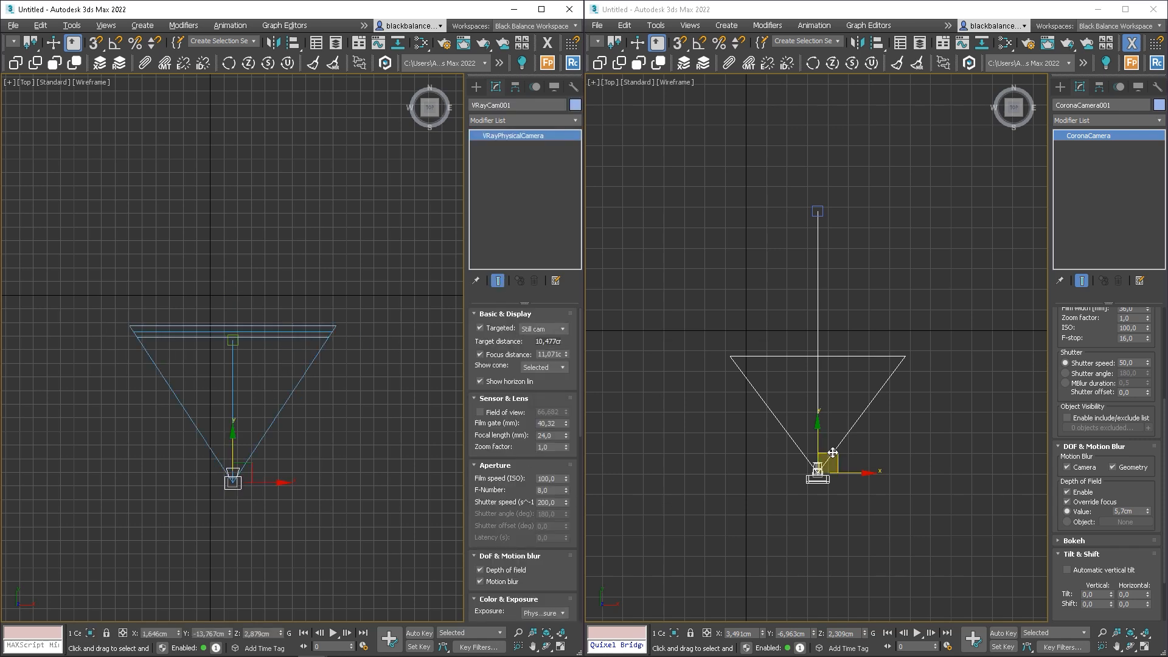
# Step: Switch the Corona camera's focus override to an object and create a box about 0.53 by 0.8 cm beyond its target
pyautogui.click(1085, 524)
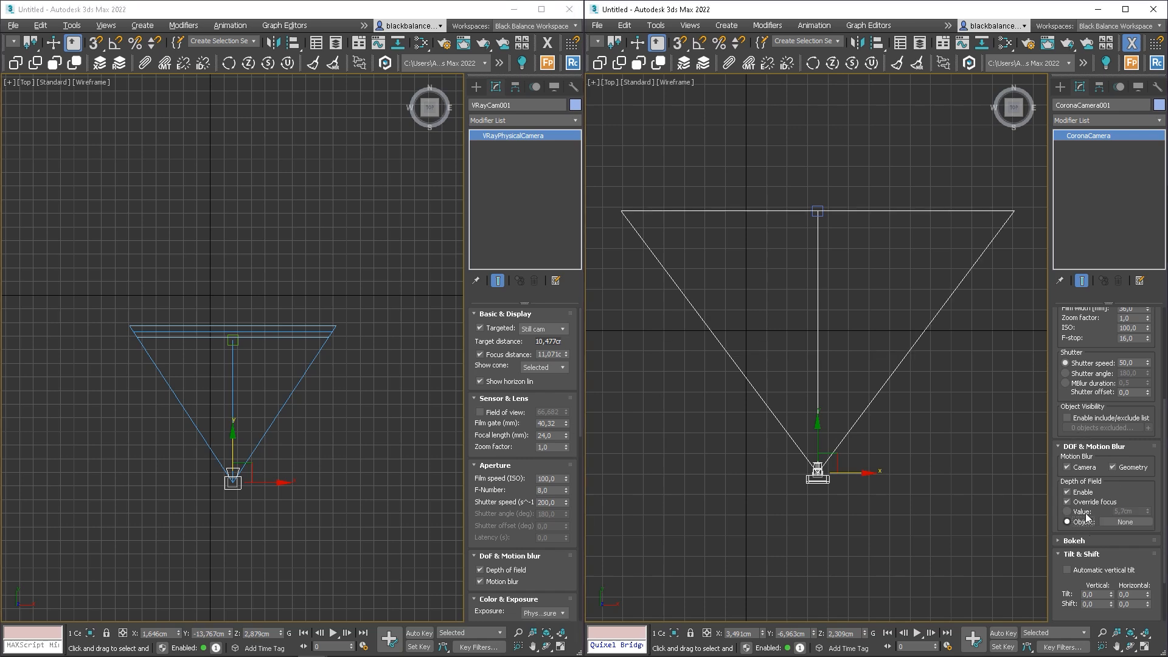
pyautogui.click(1060, 87)
pyautogui.click(1060, 107)
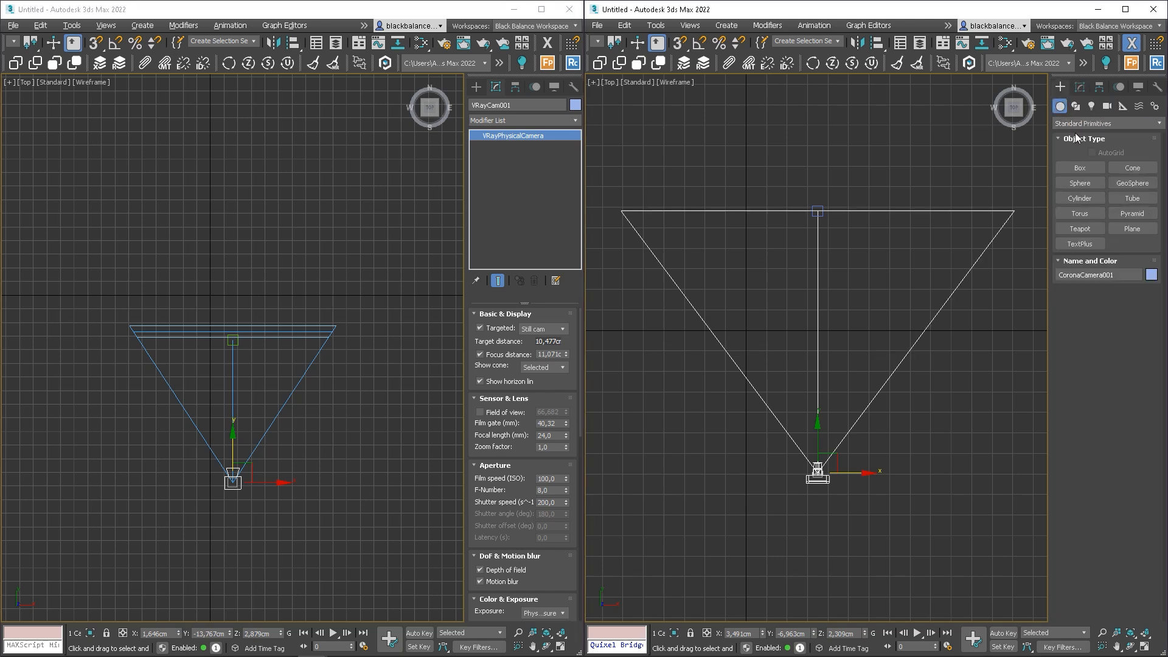
pyautogui.click(1077, 171)
pyautogui.moveTo(851, 131); pyautogui.dragTo(858, 138)
pyautogui.click(856, 140)
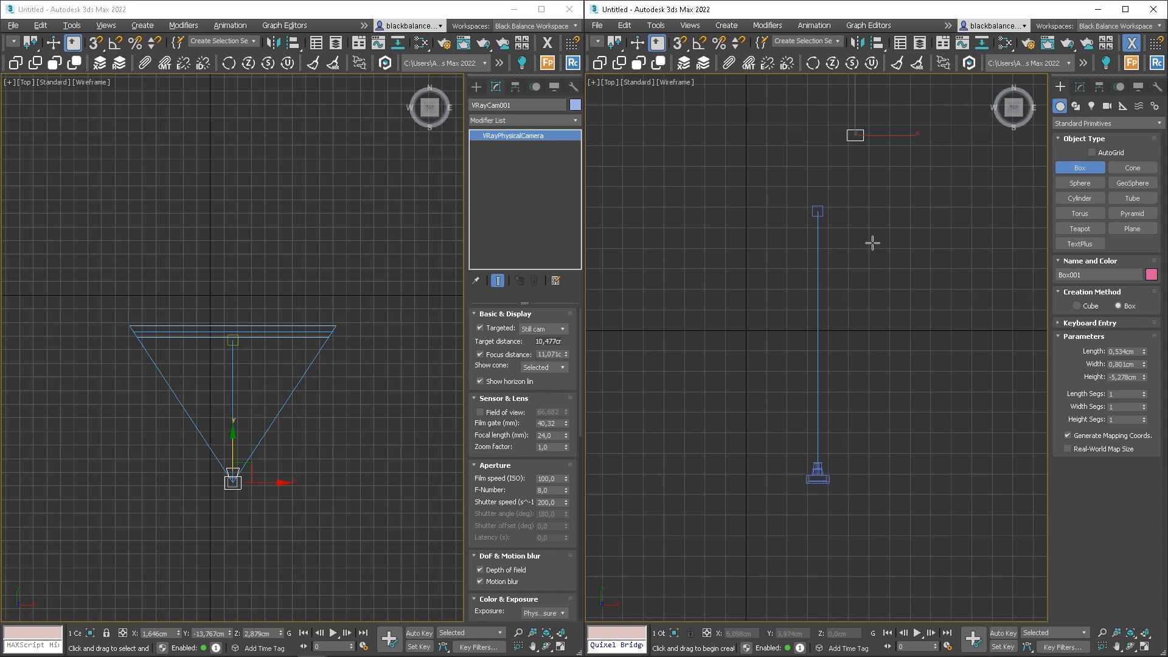
# Step: Assign the new box as the Corona camera's focus object
pyautogui.rightClick(821, 475)
pyautogui.click(819, 474)
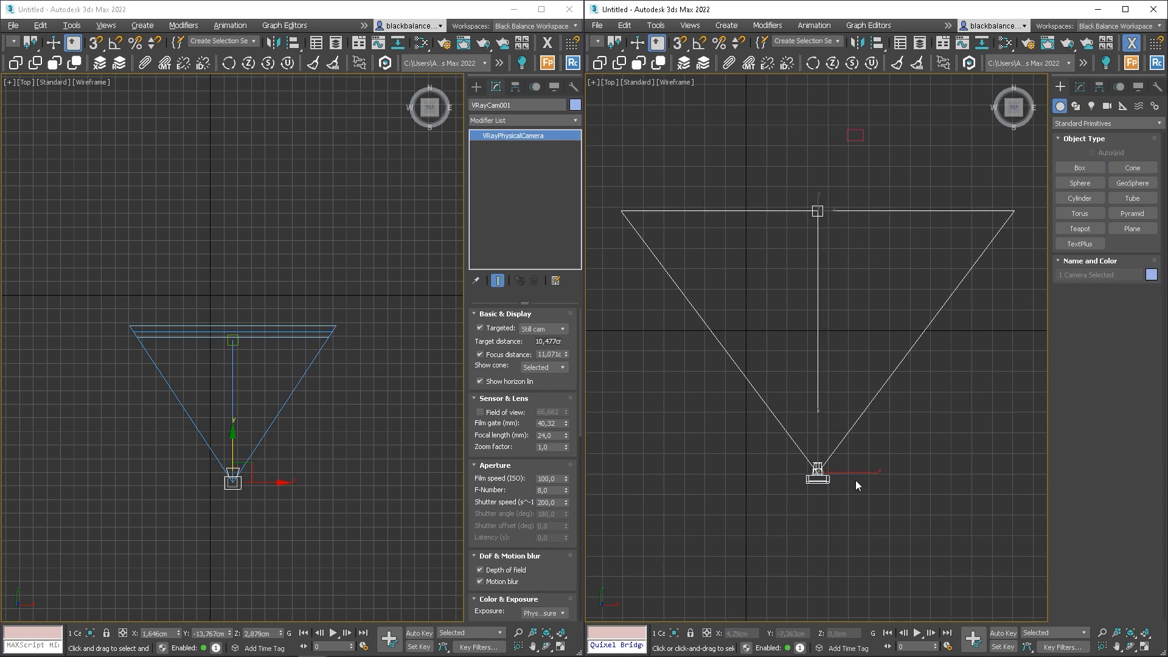
pyautogui.click(1080, 87)
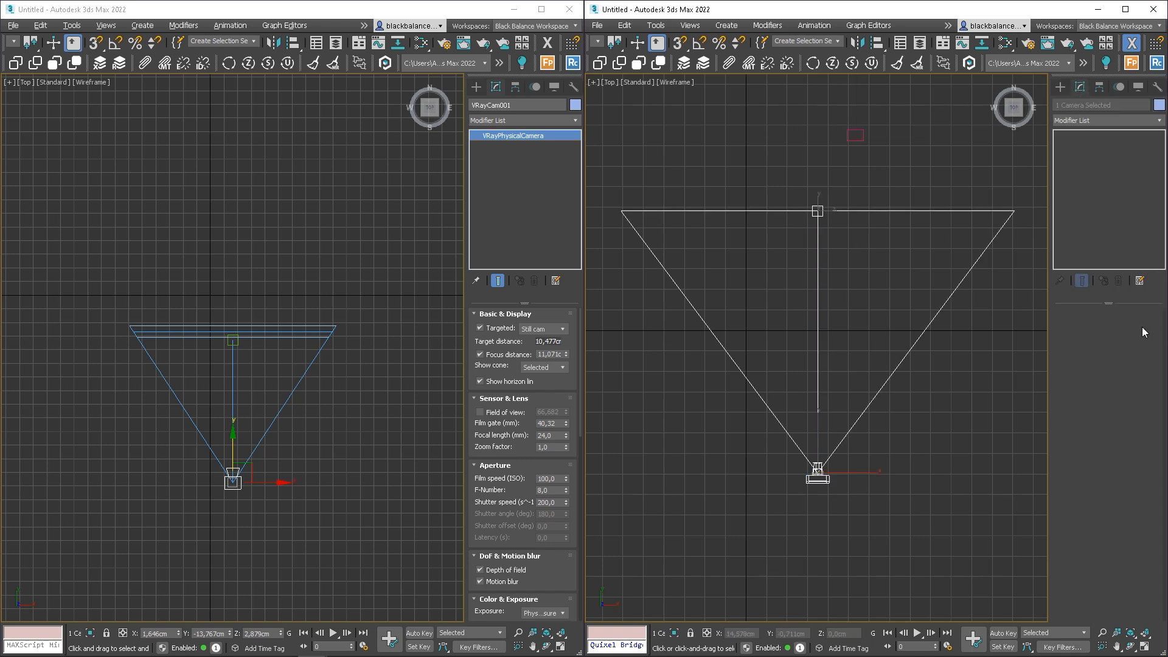
pyautogui.click(821, 233)
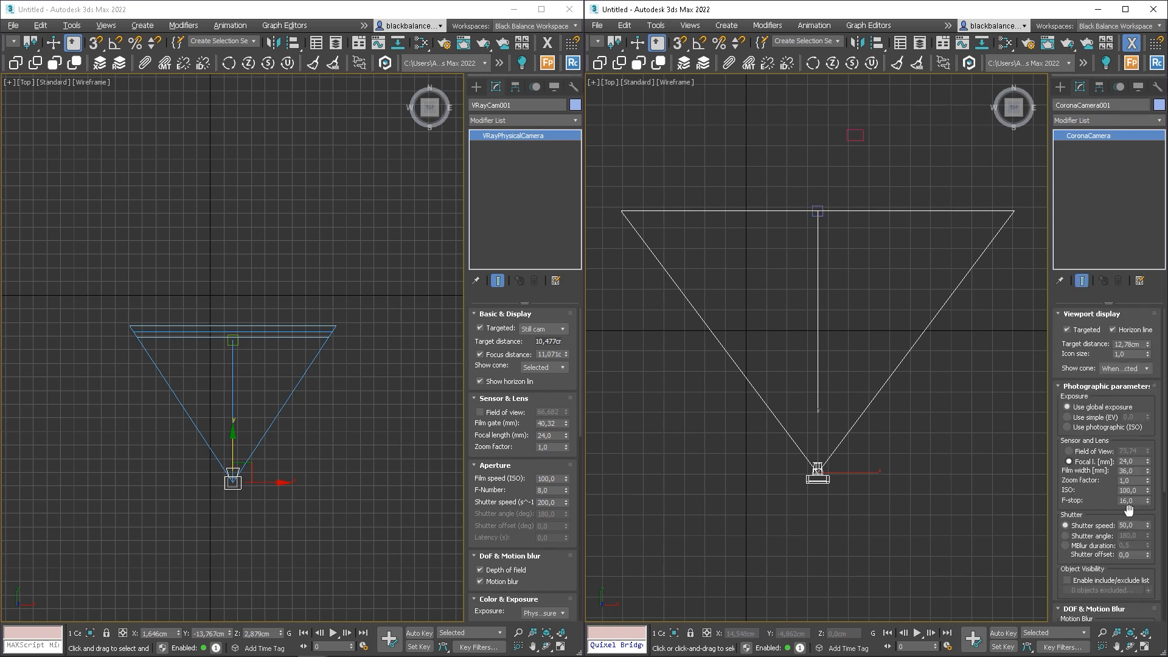
pyautogui.scroll(-3, 1114, 560)
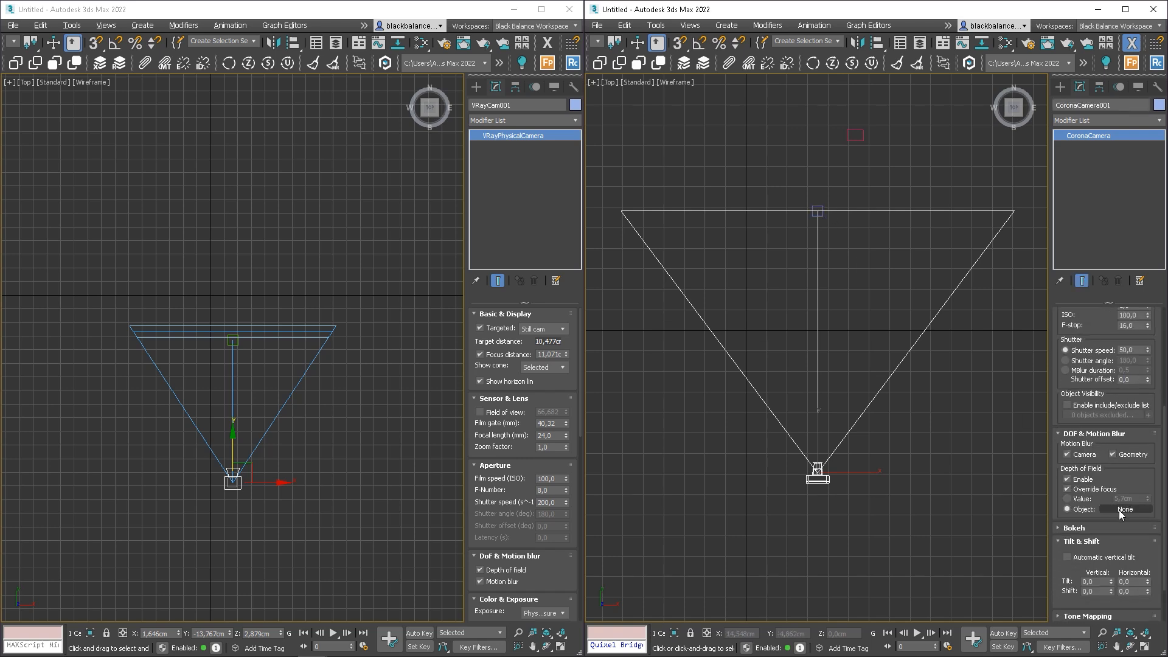
pyautogui.click(854, 137)
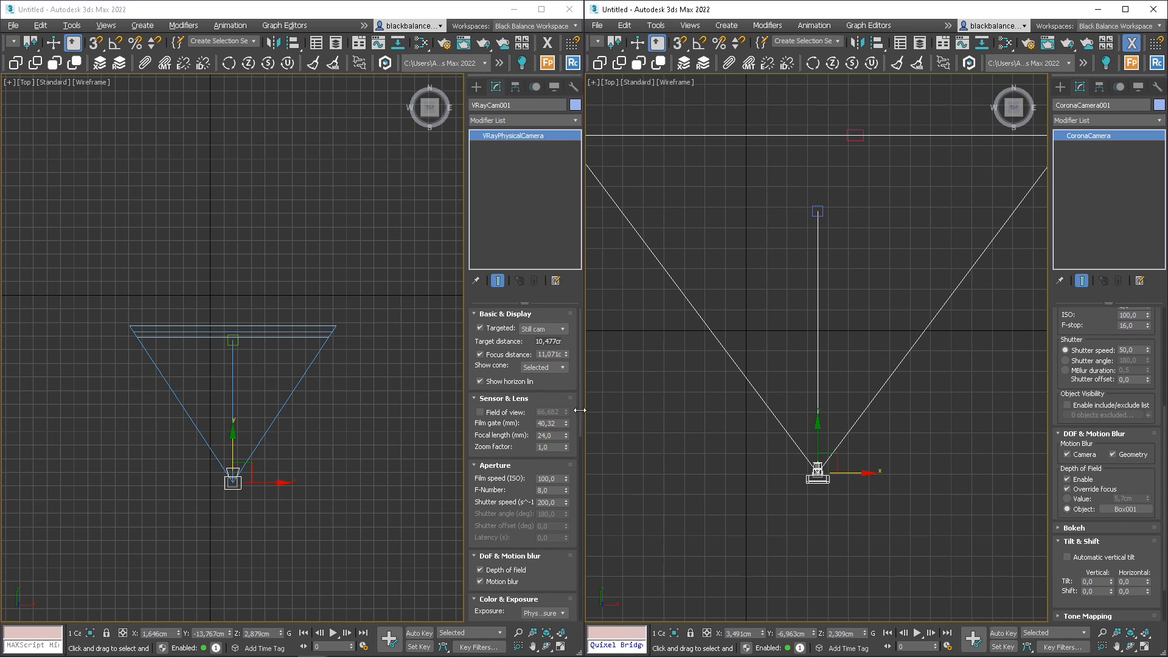
# Step: Enable automatic vertical tilt on the V-Ray camera and look through the camera
pyautogui.moveTo(580, 409); pyautogui.dragTo(579, 535)
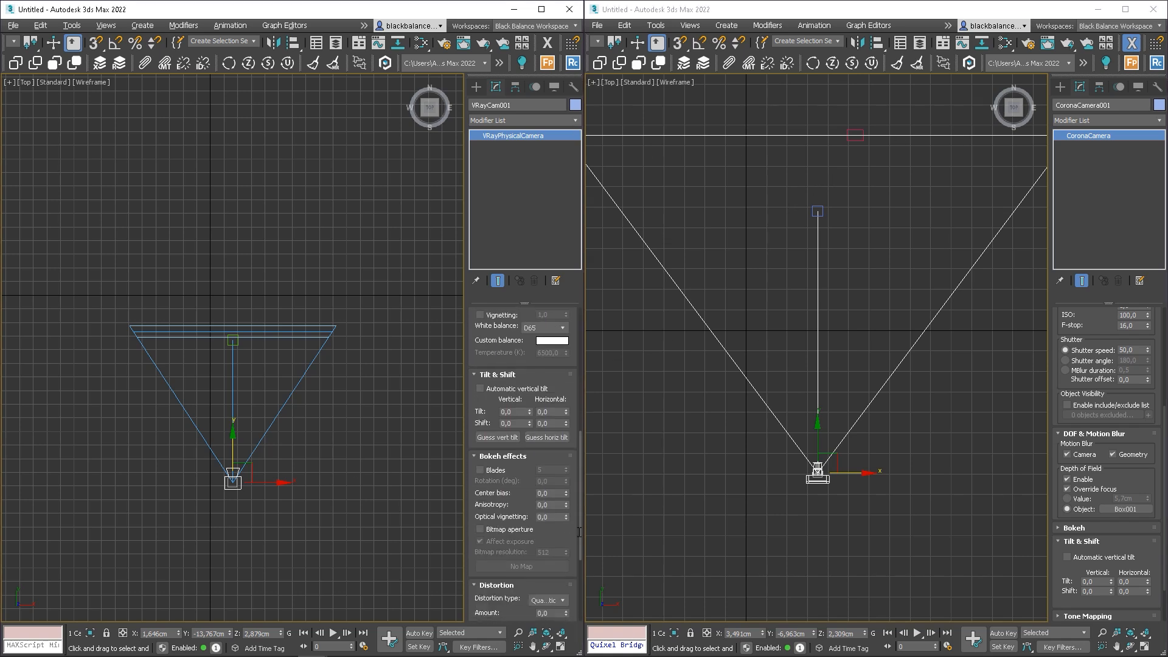
pyautogui.click(504, 388)
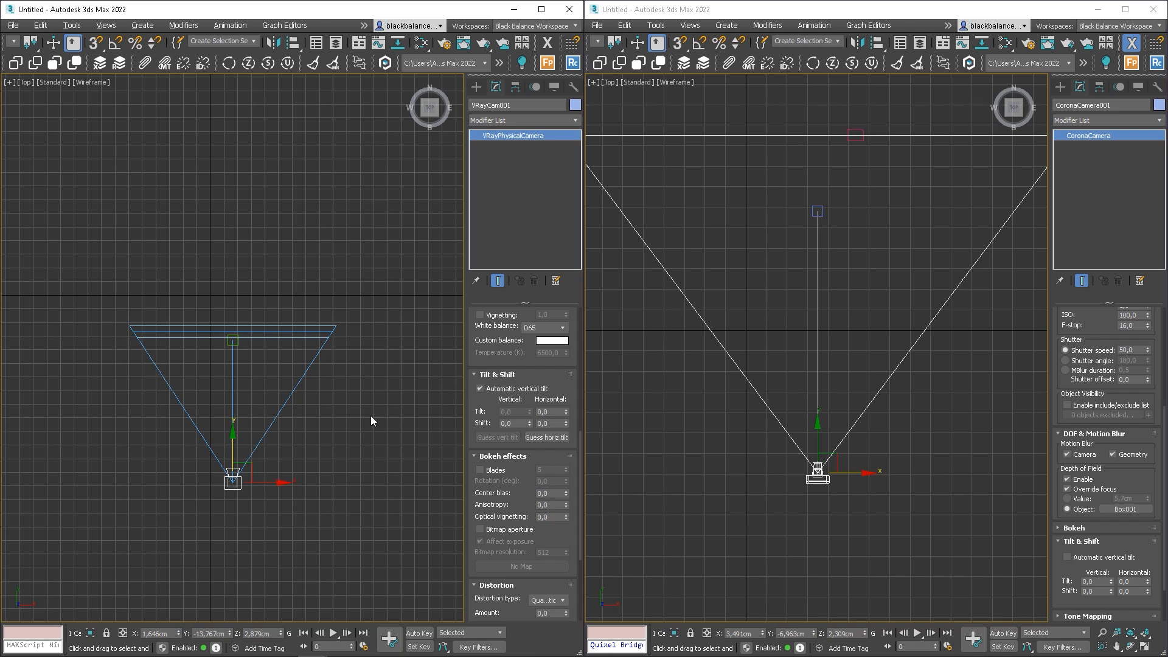
pyautogui.press('c')
pyautogui.rightClick(247, 350)
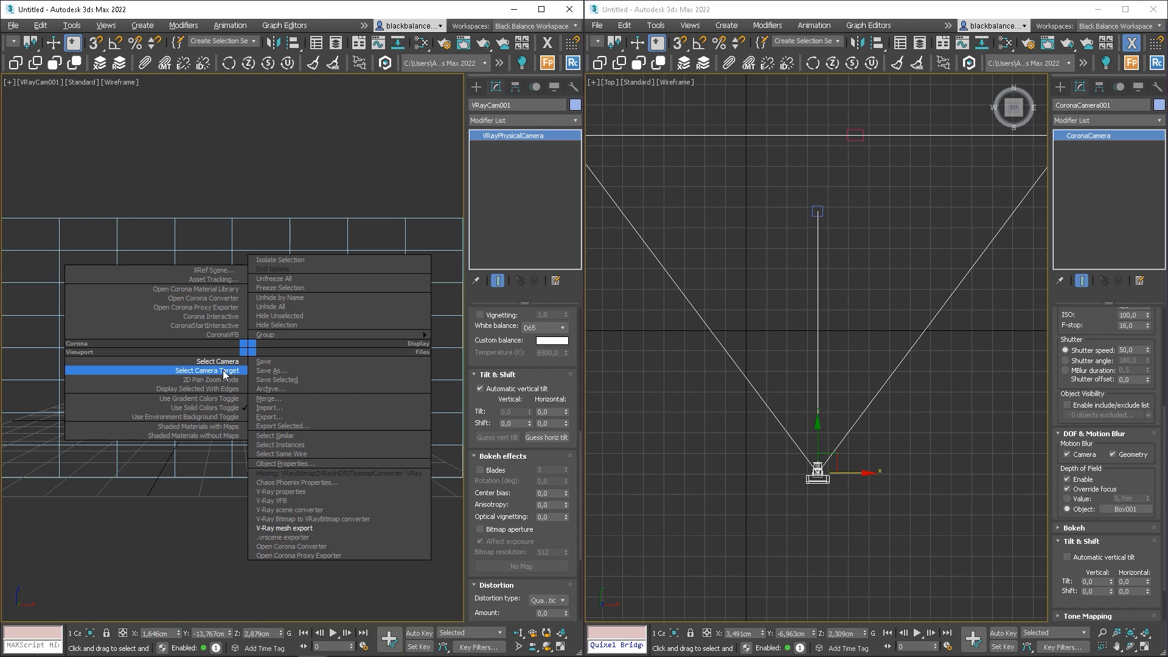
# Step: Create a tall, thin box on the ground grid within the V-Ray camera view
pyautogui.click(477, 90)
pyautogui.click(476, 106)
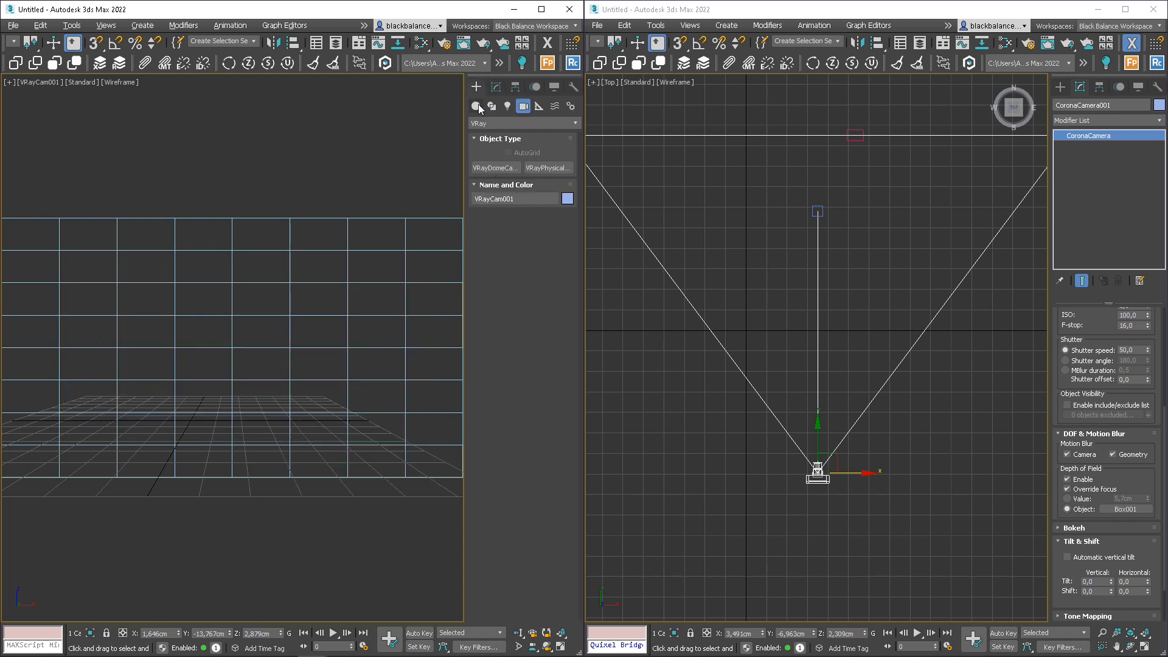
pyautogui.click(496, 167)
pyautogui.moveTo(296, 428); pyautogui.dragTo(321, 434)
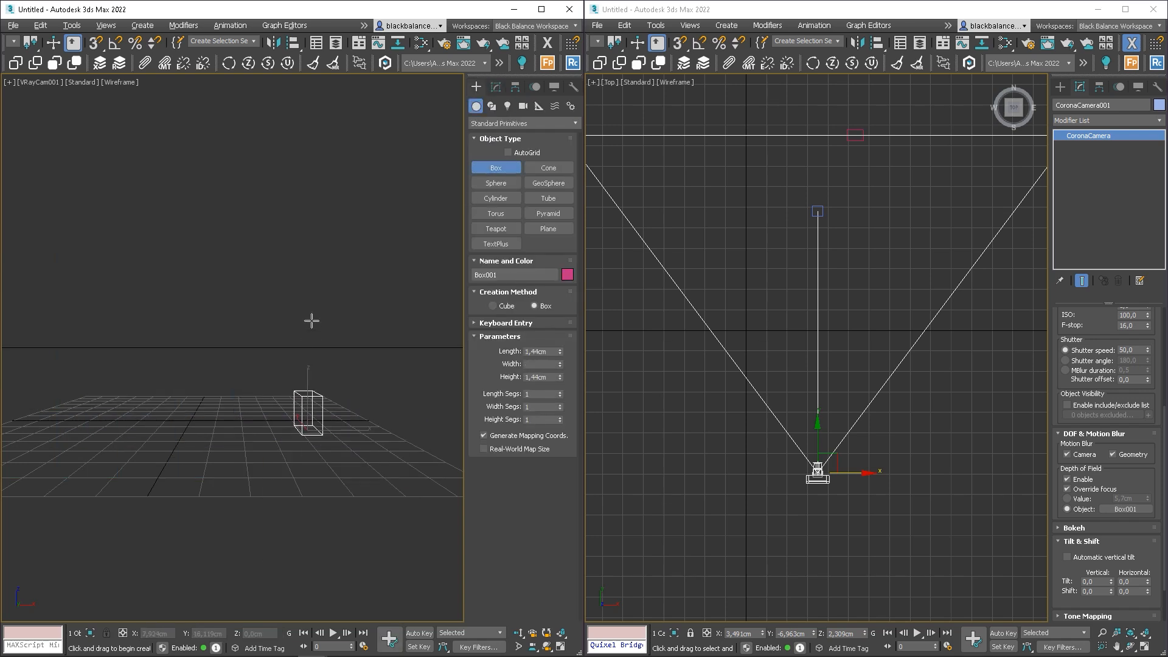
pyautogui.click(337, 238)
# Step: Select the V-Ray camera's target and raise it to a height of about 8.34 cm
pyautogui.rightClick(336, 300)
pyautogui.rightClick(336, 301)
pyautogui.click(317, 320)
pyautogui.moveTo(234, 316); pyautogui.dragTo(253, 151)
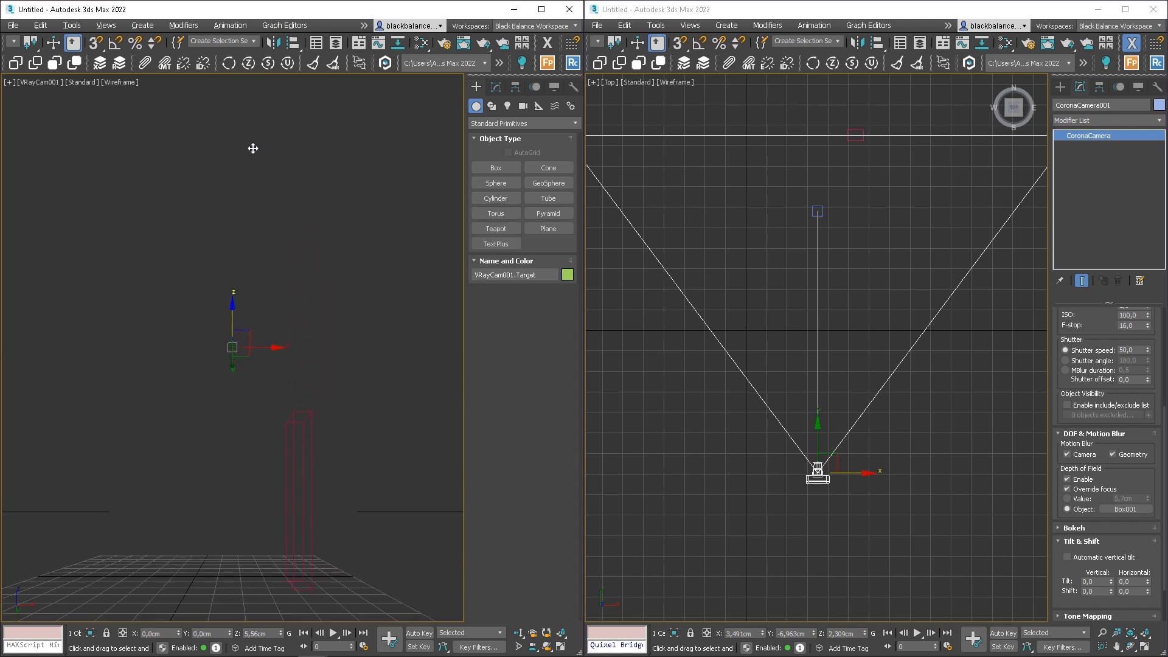
pyautogui.click(496, 87)
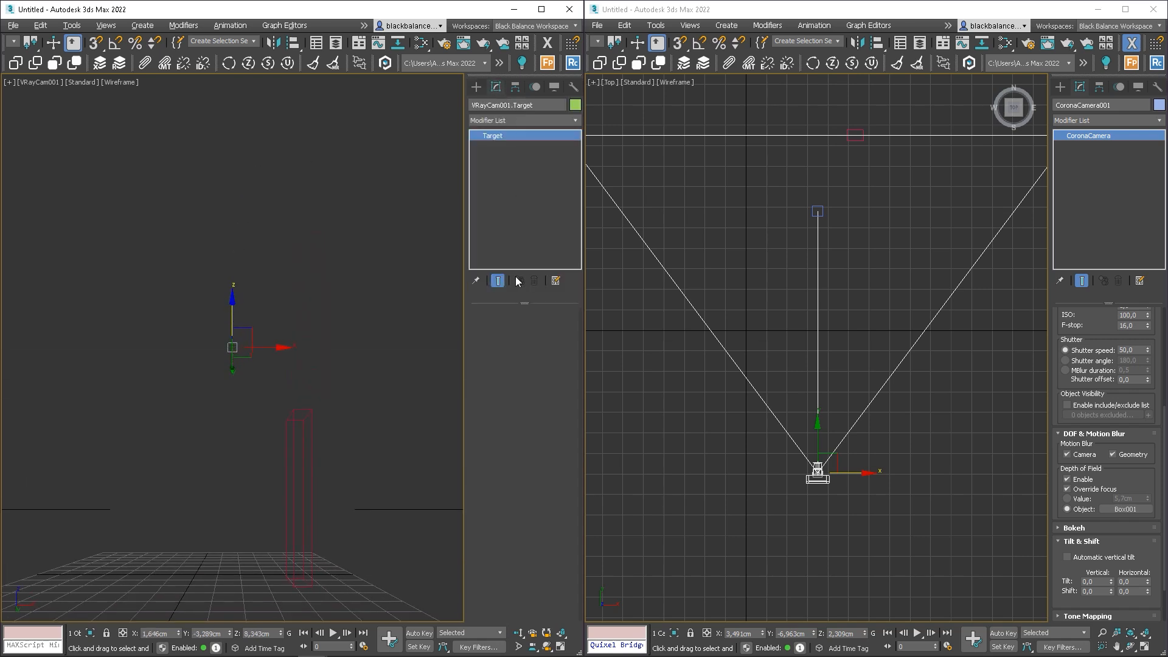
# Step: Select the V-Ray camera, reset its vertical tilt to 0 with automatic vertical tilt disabled, and enable automatic tilt again
pyautogui.rightClick(294, 379)
pyautogui.click(260, 389)
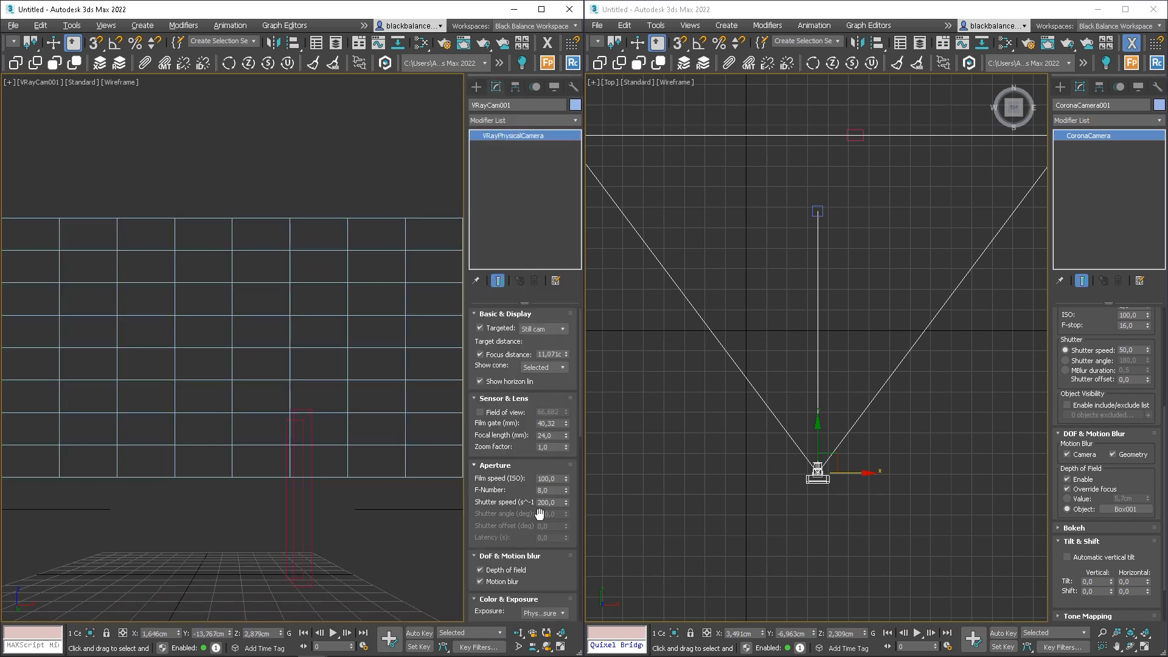
pyautogui.moveTo(554, 573); pyautogui.dragTo(555, 372)
pyautogui.click(494, 508)
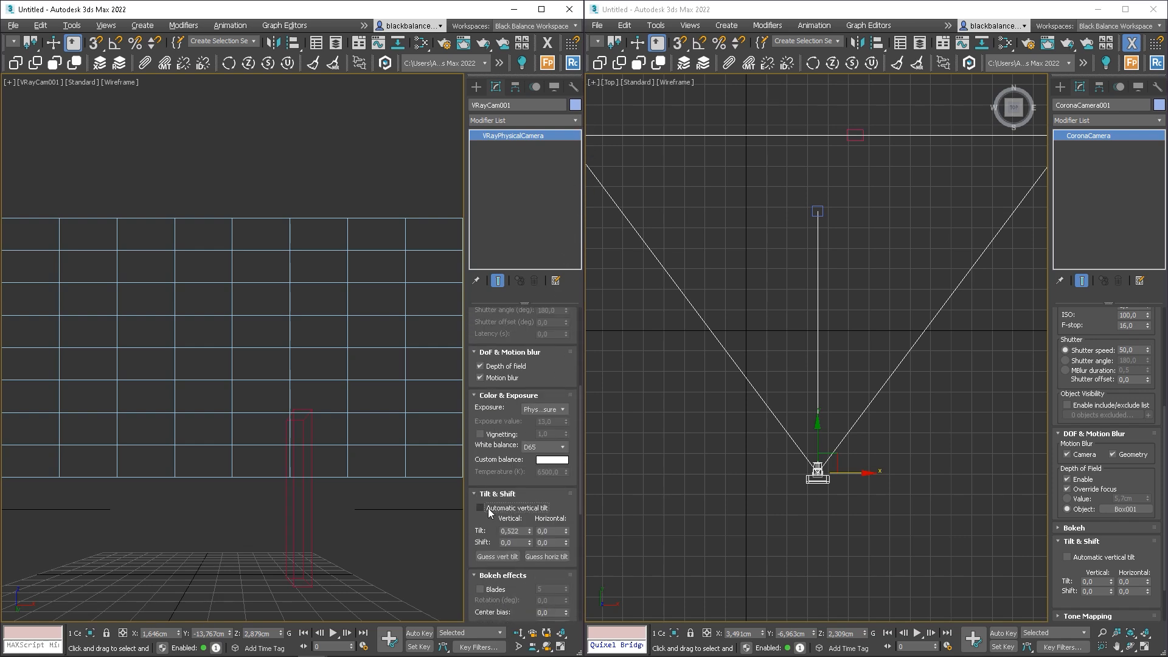
pyautogui.rightClick(530, 531)
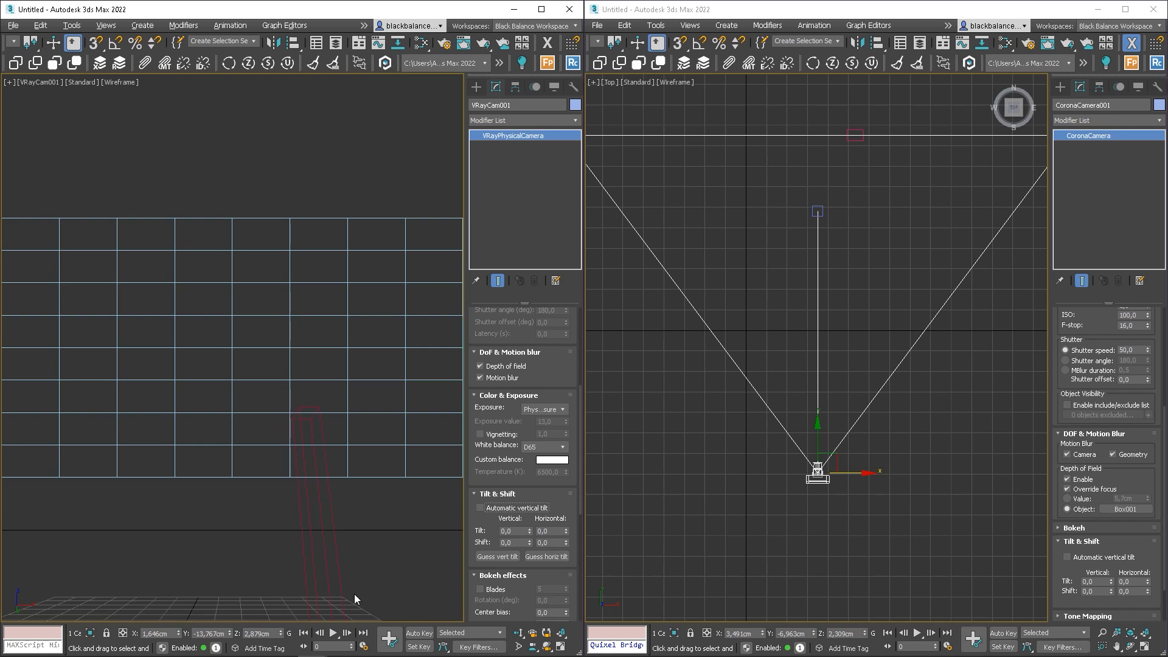
pyautogui.click(487, 509)
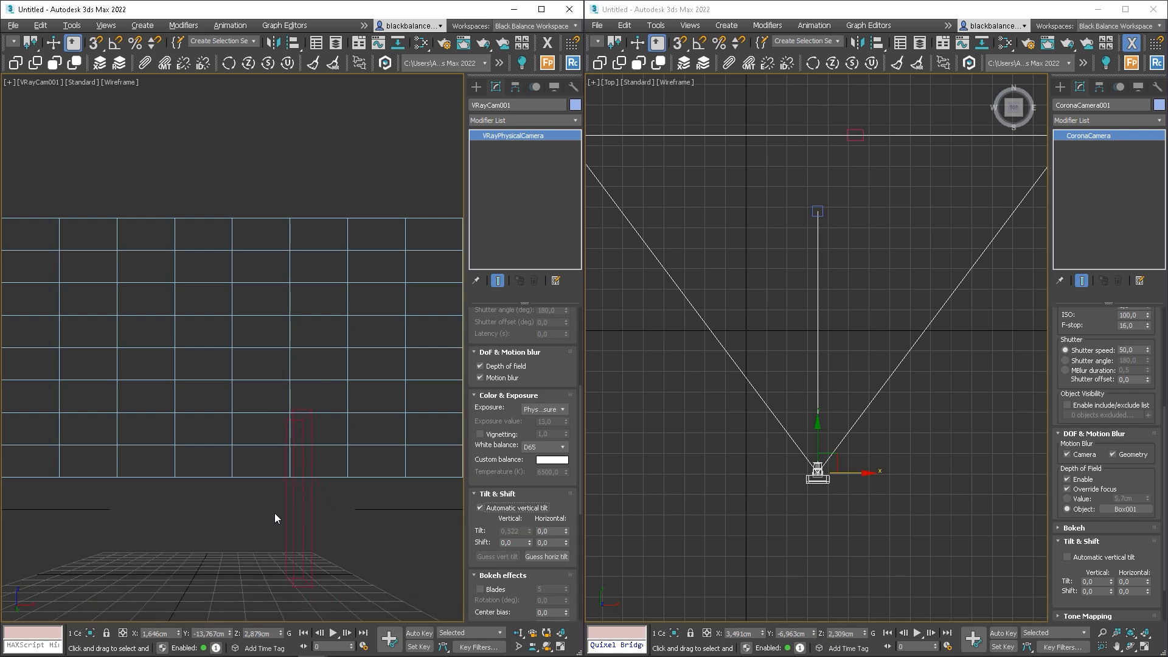
# Step: Look through the Corona camera, set the box's height to about 12.63 cm and reframe the view around it
pyautogui.click(940, 348)
pyautogui.press('c')
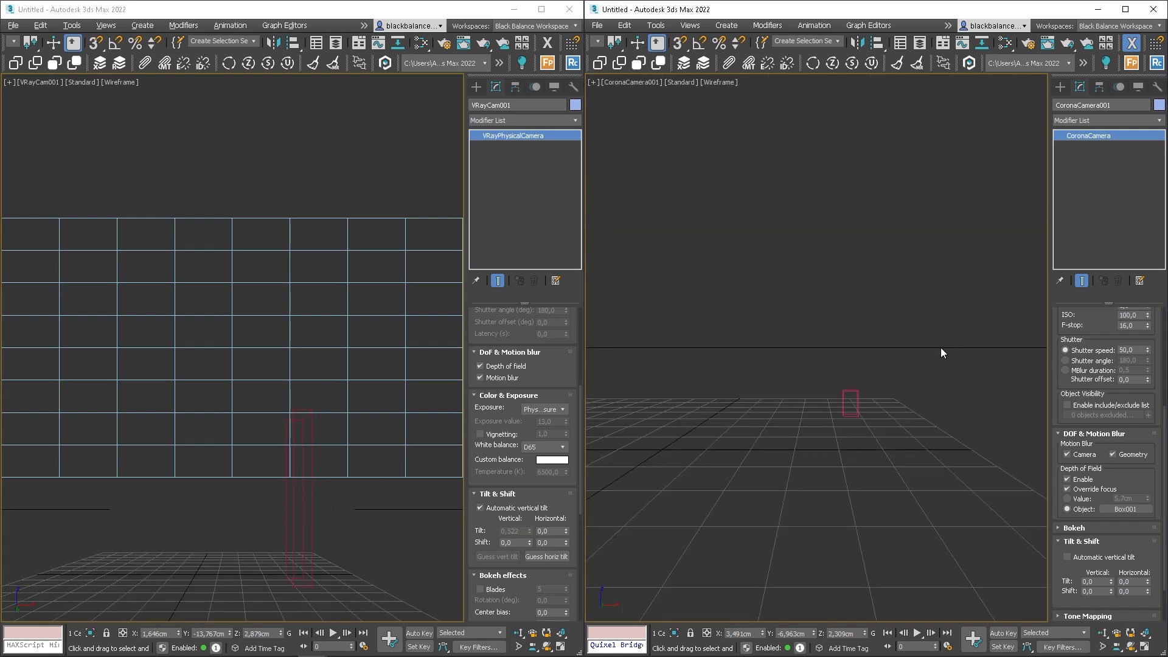
pyautogui.click(857, 393)
pyautogui.moveTo(1148, 357); pyautogui.dragTo(1148, 334)
pyautogui.moveTo(892, 388); pyautogui.dragTo(908, 421, button='middle')
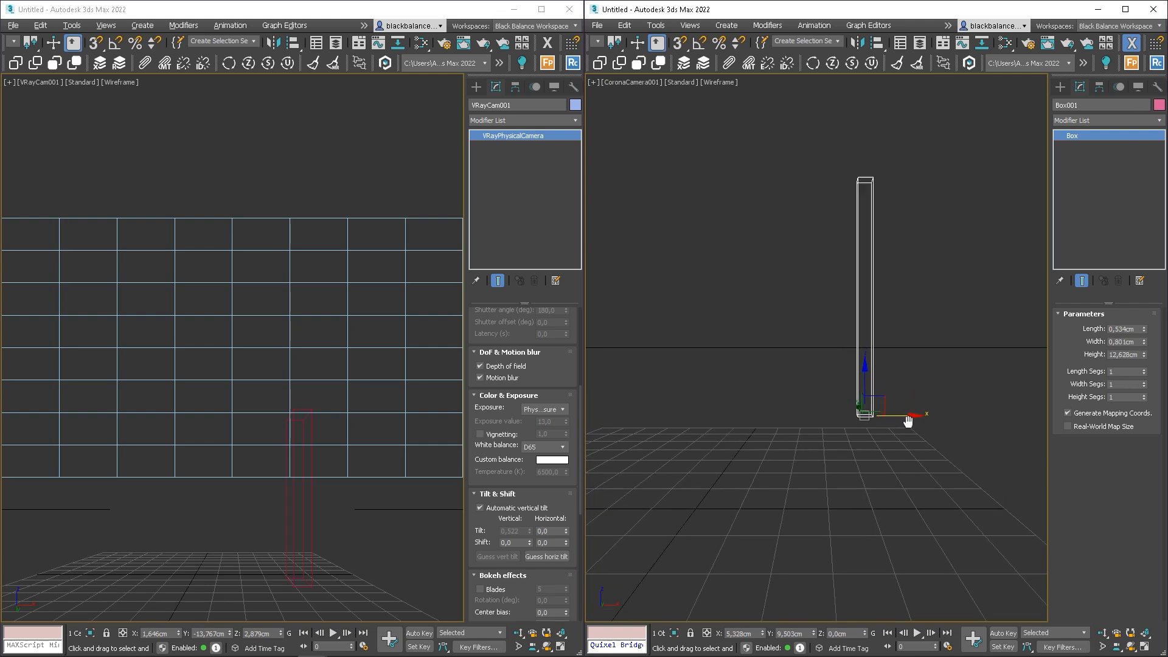
# Step: Select the Corona camera's target and raise it to a height of about 10.89 cm
pyautogui.rightClick(888, 362)
pyautogui.click(857, 373)
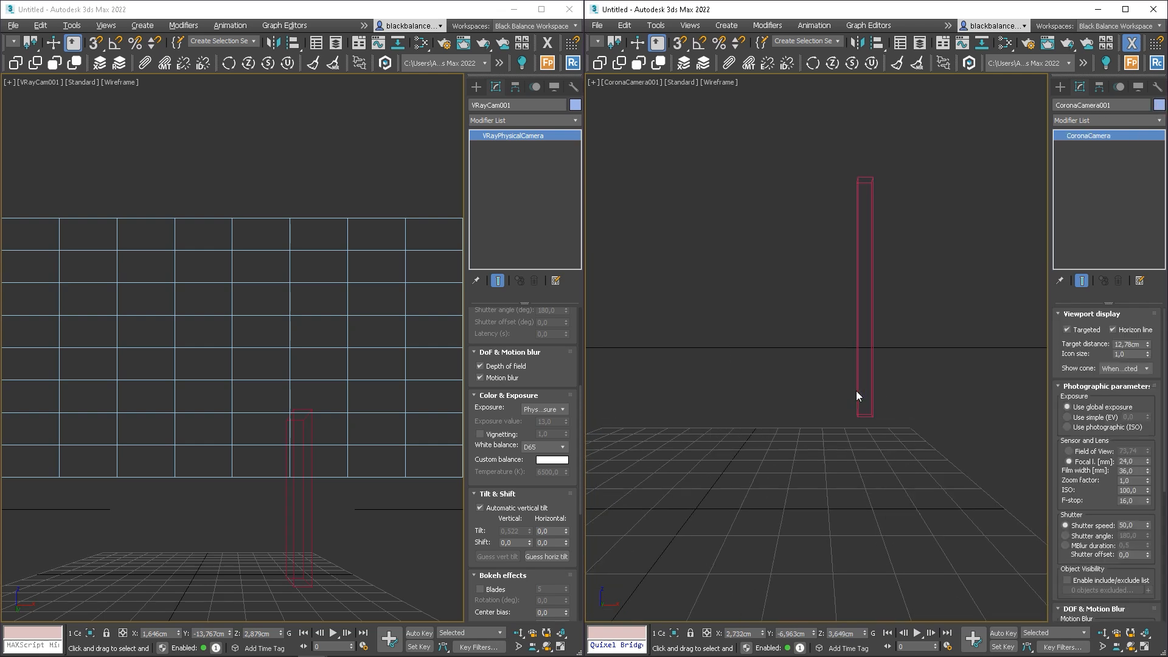
pyautogui.moveTo(1099, 506); pyautogui.dragTo(1103, 286)
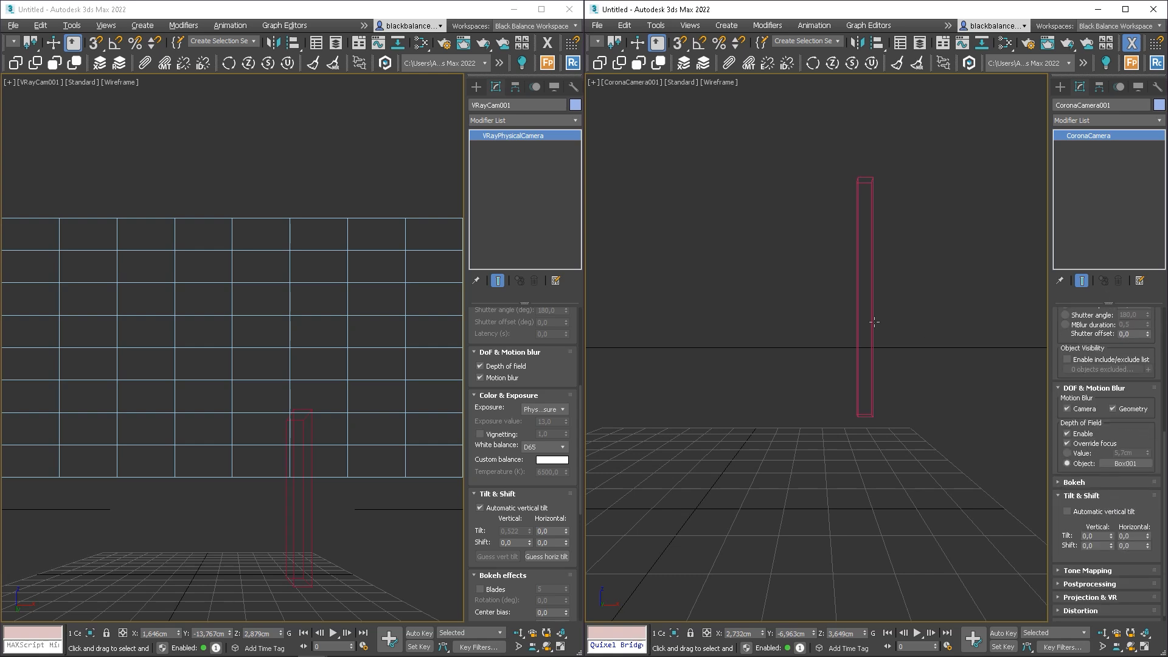
pyautogui.rightClick(874, 322)
pyautogui.click(823, 334)
pyautogui.moveTo(814, 323); pyautogui.dragTo(910, 316)
# Step: Select the Corona camera again and enable its automatic vertical tilt
pyautogui.rightClick(941, 354)
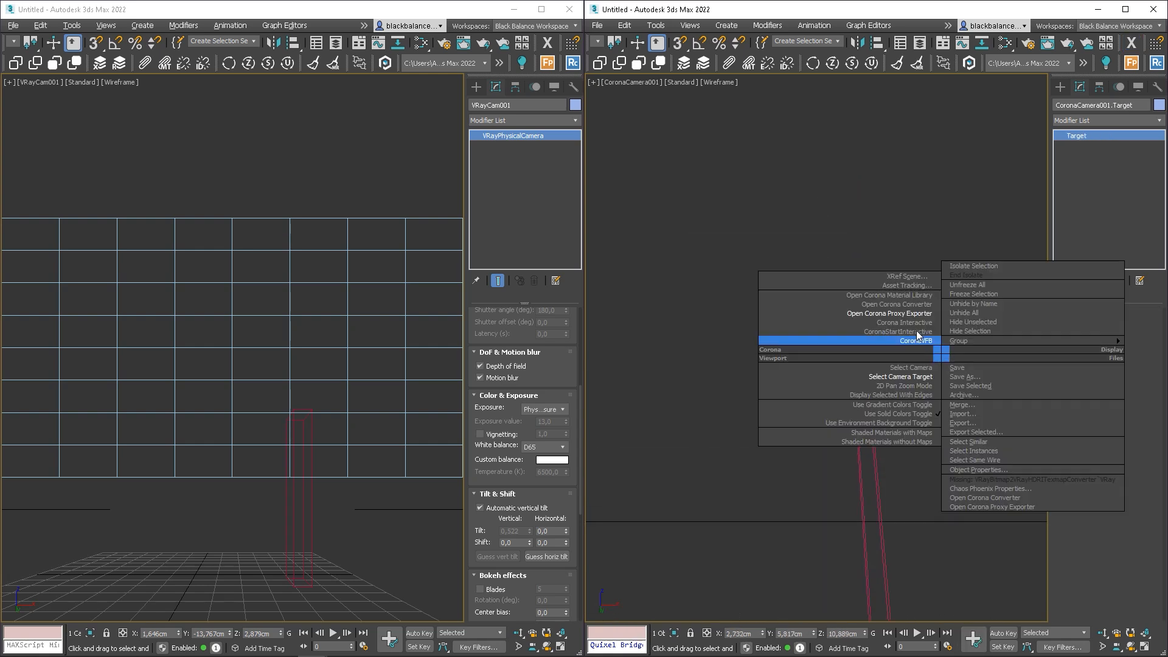
pyautogui.click(910, 376)
pyautogui.moveTo(1158, 451); pyautogui.dragTo(1163, 536)
pyautogui.click(1086, 505)
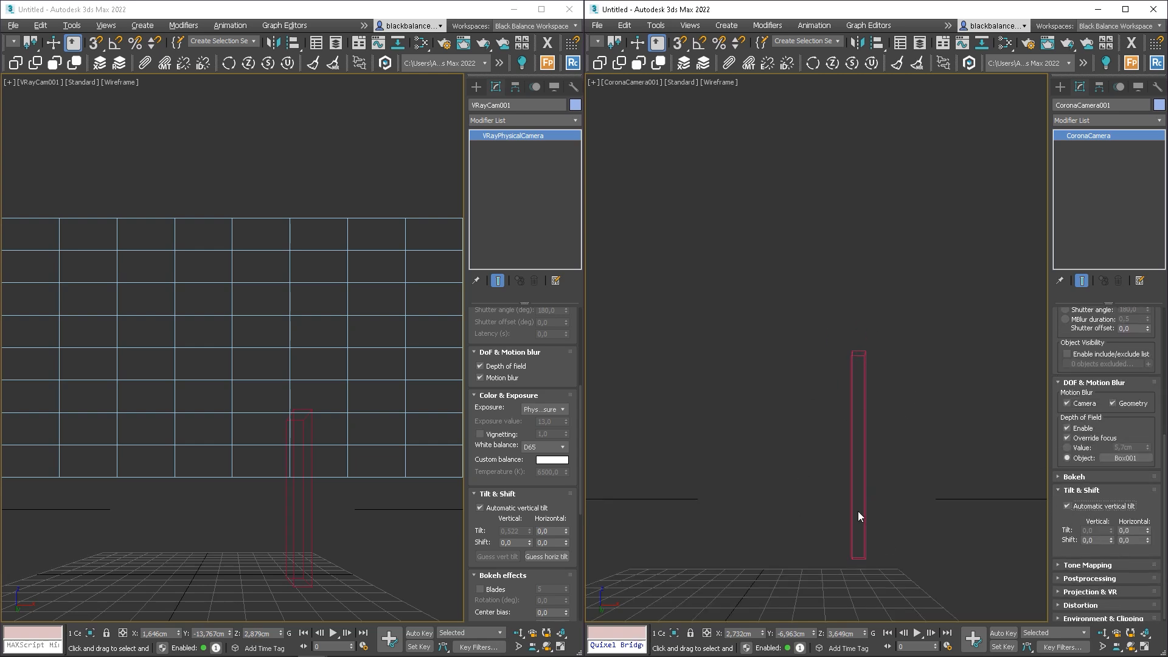
# Step: Disable automatic vertical tilt on both cameras and set the Corona camera's vertical tilt to 0.55
pyautogui.click(511, 508)
pyautogui.click(1080, 507)
pyautogui.moveTo(1112, 531); pyautogui.dragTo(1115, 497)
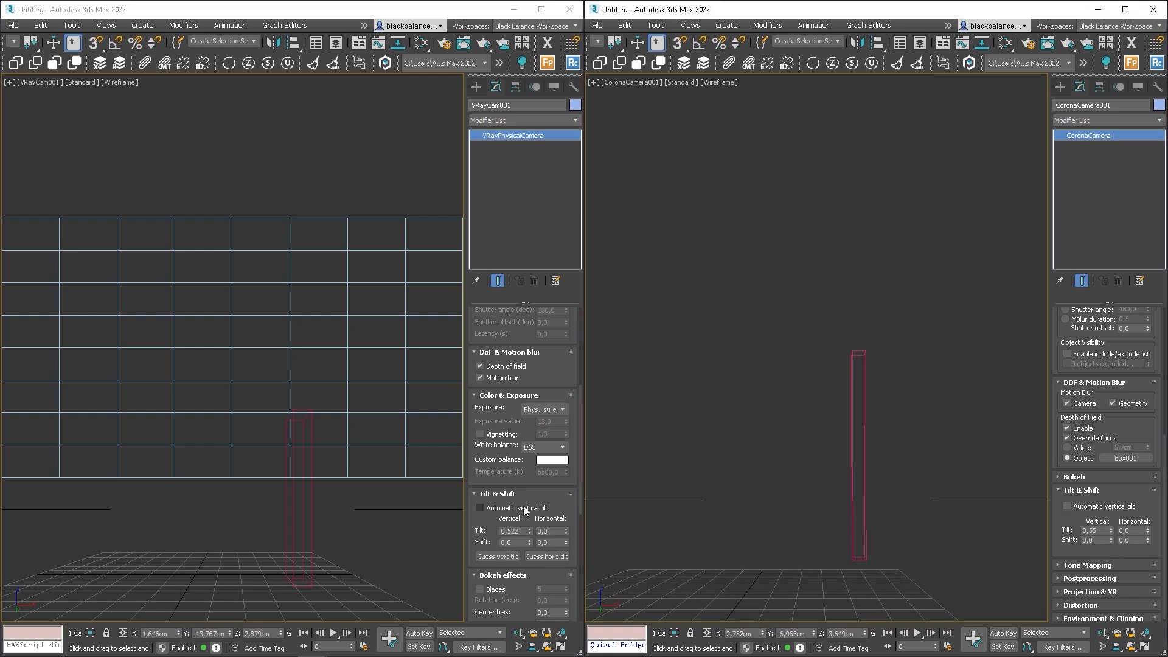
# Step: Set the V-Ray camera's vertical tilt to 0.59 and vertical shift to 0.03, and the Corona camera's vertical shift to 0.02
pyautogui.moveTo(529, 531); pyautogui.dragTo(530, 493)
pyautogui.moveTo(528, 539); pyautogui.dragTo(531, 541)
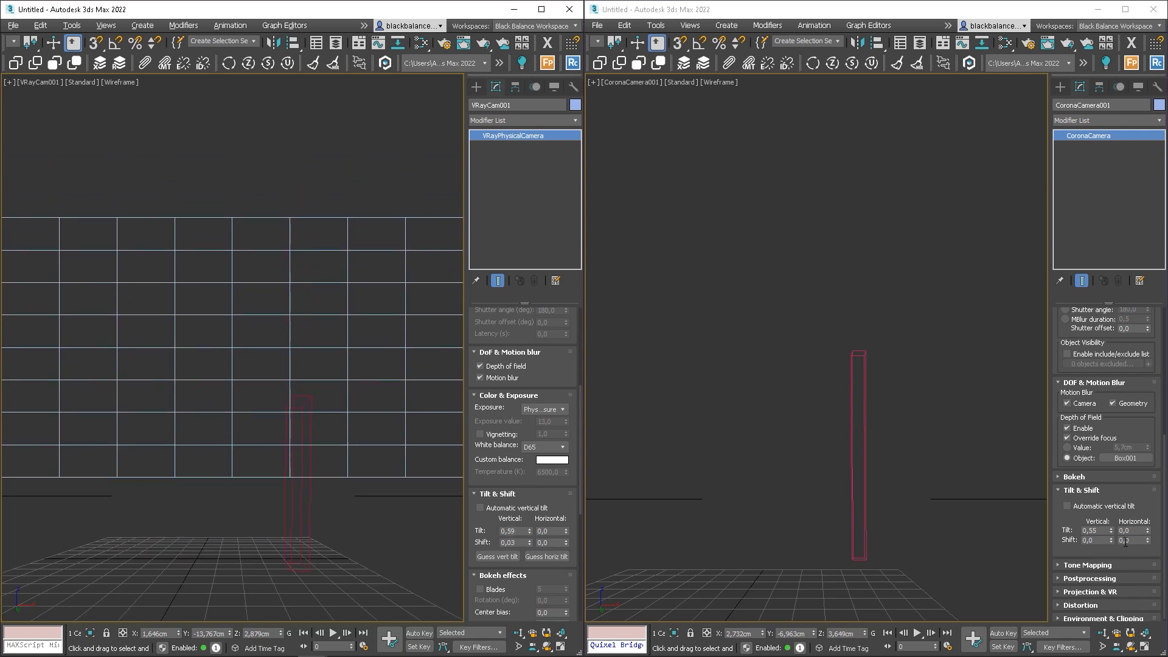
pyautogui.moveTo(1111, 537); pyautogui.dragTo(1112, 531)
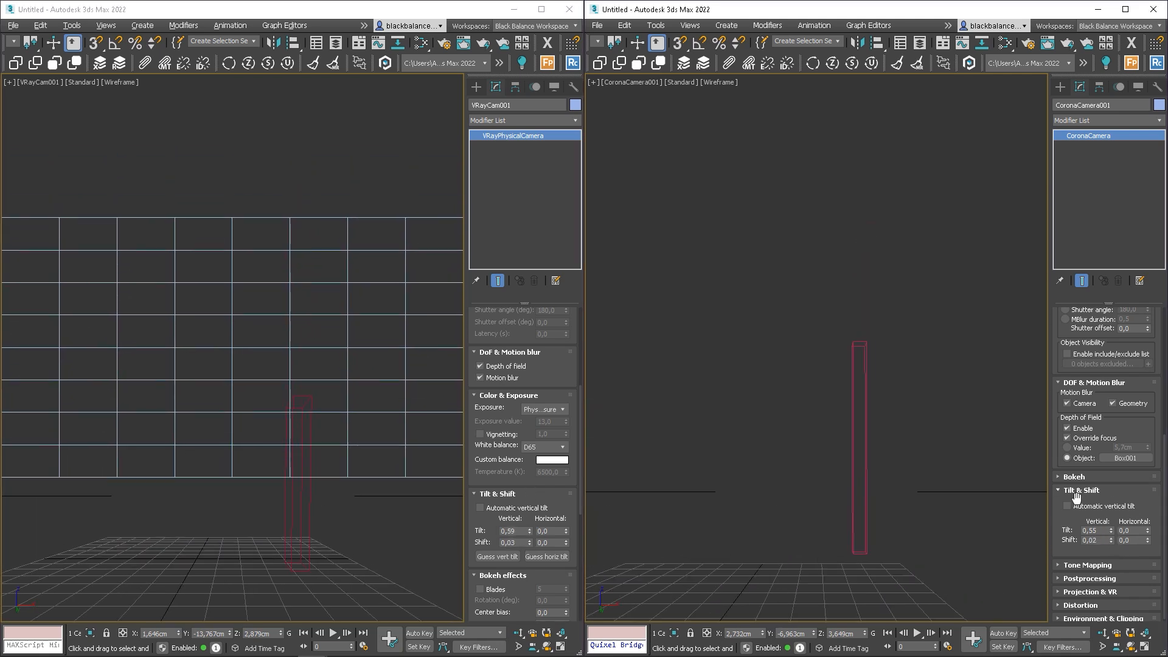
# Step: Collapse the tilt and shift settings and review the V-Ray camera's bokeh, distortion, clipping and rolling shutter options
pyautogui.click(1088, 491)
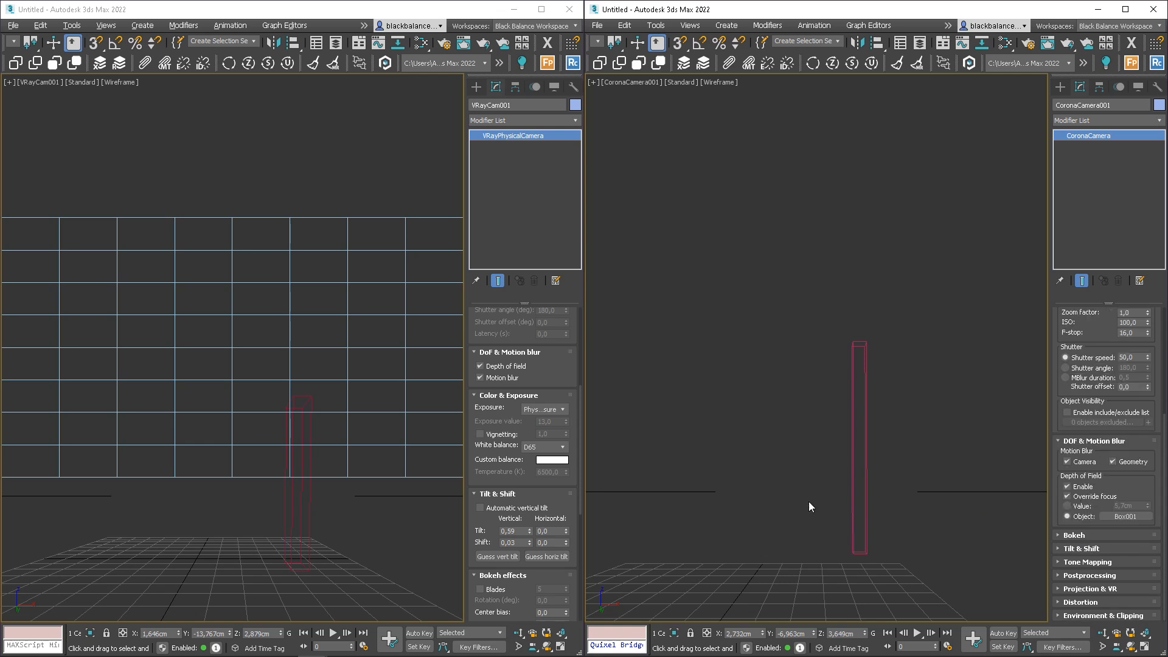
pyautogui.click(499, 493)
pyautogui.scroll(-5, 524, 507)
pyautogui.scroll(4, 1089, 426)
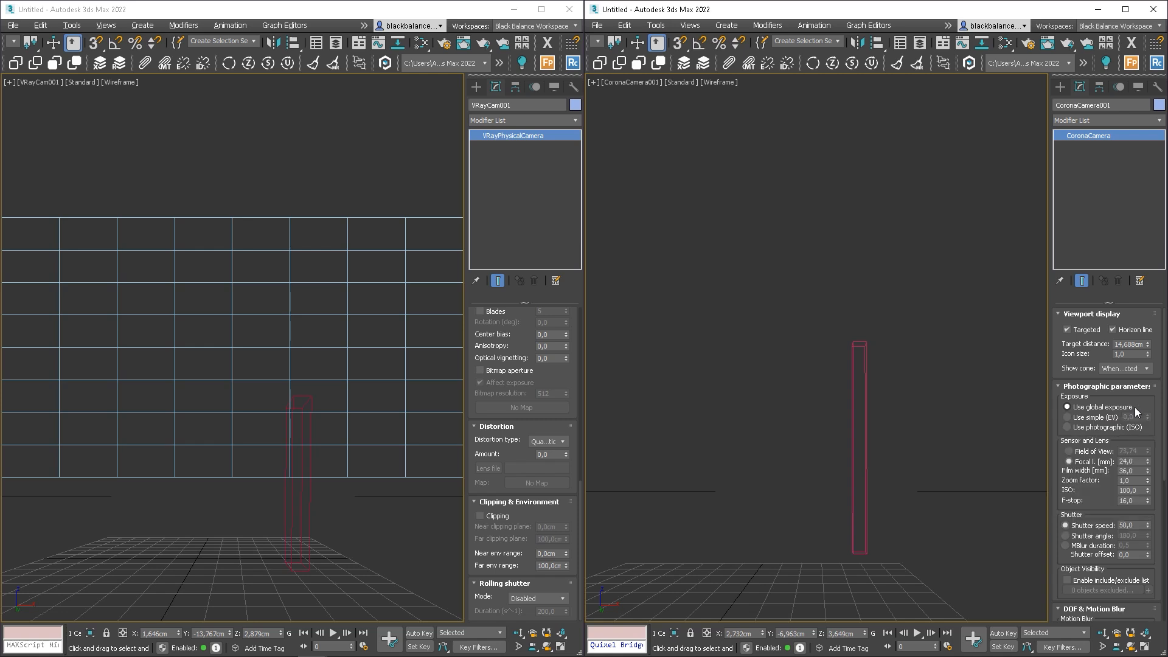
# Step: Assign a CoronaSky map as the environment map of the Corona scene and close the environment settings
pyautogui.click(956, 330)
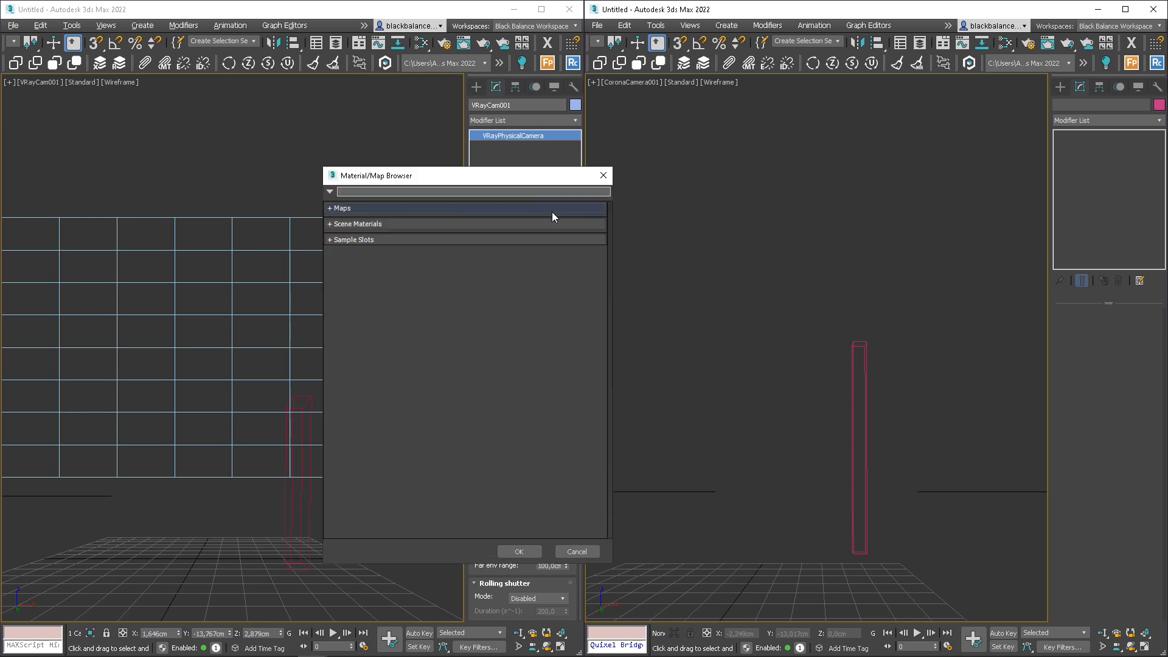
pyautogui.click(603, 175)
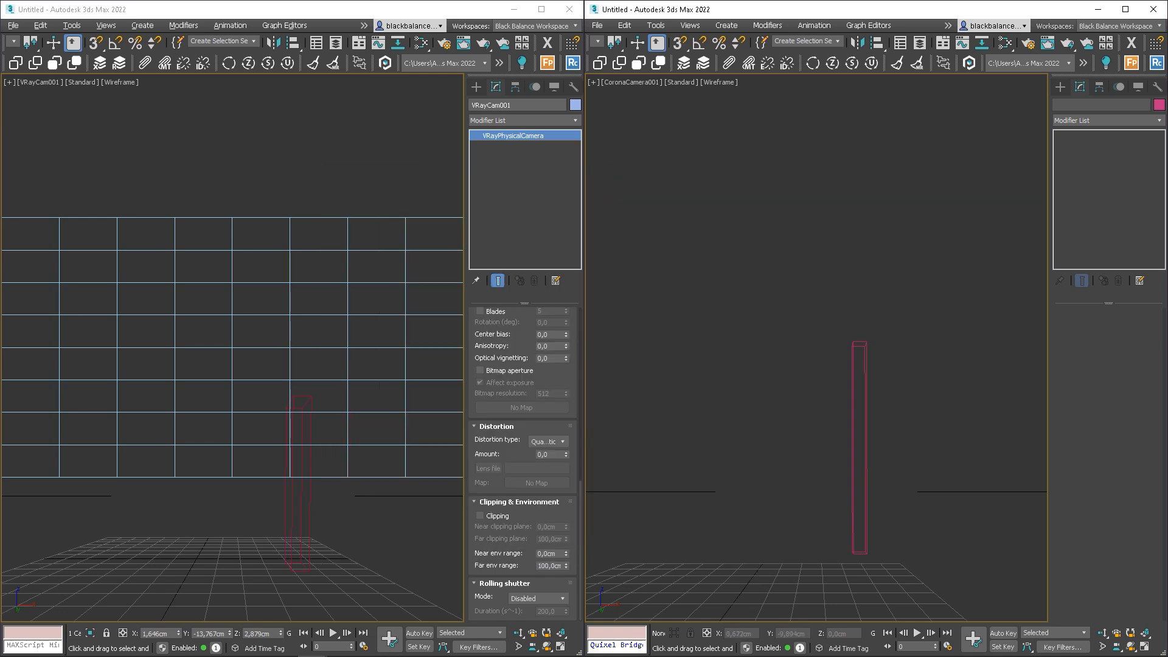
pyautogui.press('8')
pyautogui.click(914, 207)
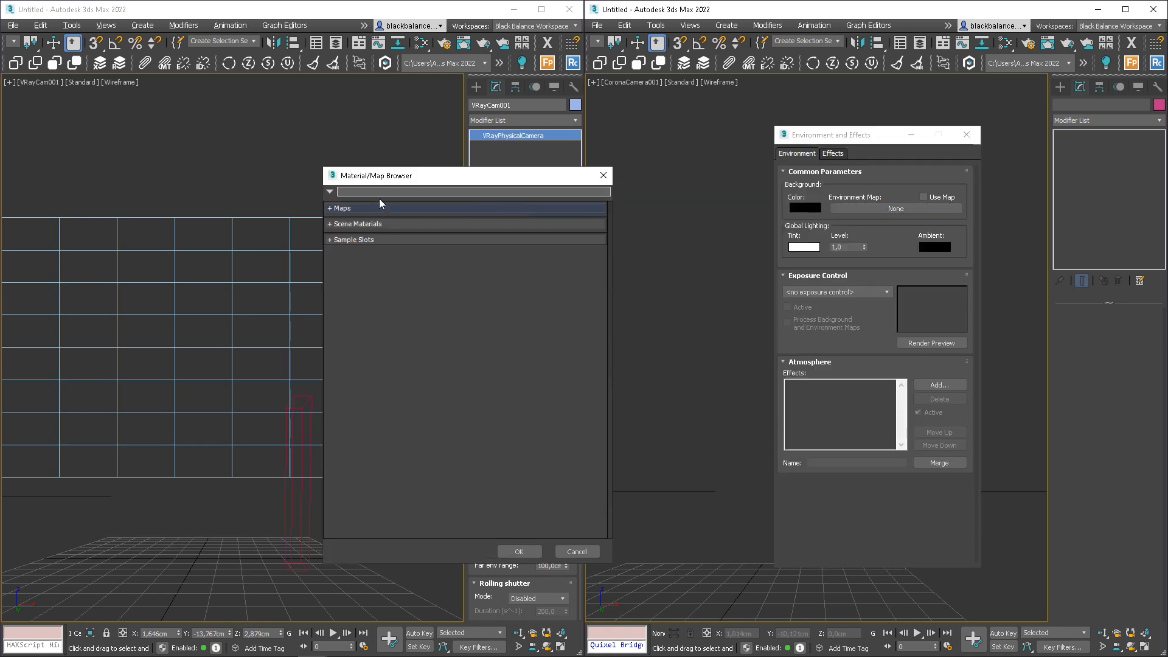
pyautogui.write('sky')
pyautogui.doubleClick(351, 206)
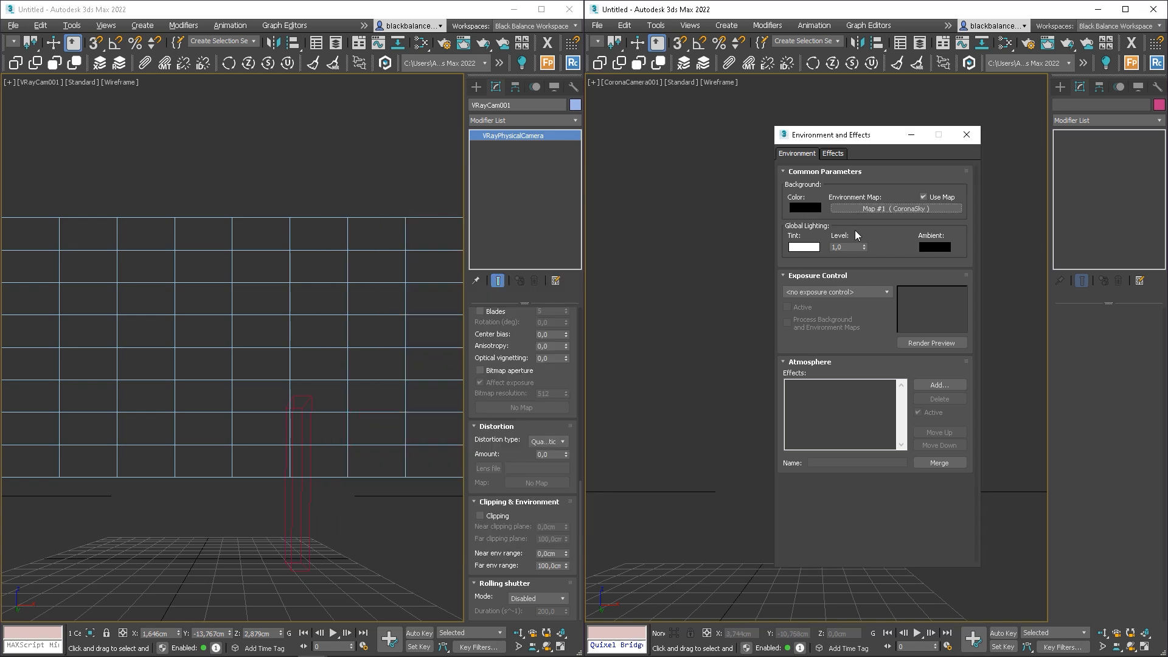
pyautogui.click(966, 135)
# Step: Select the Corona camera and start a Corona interactive render of its view
pyautogui.rightClick(983, 172)
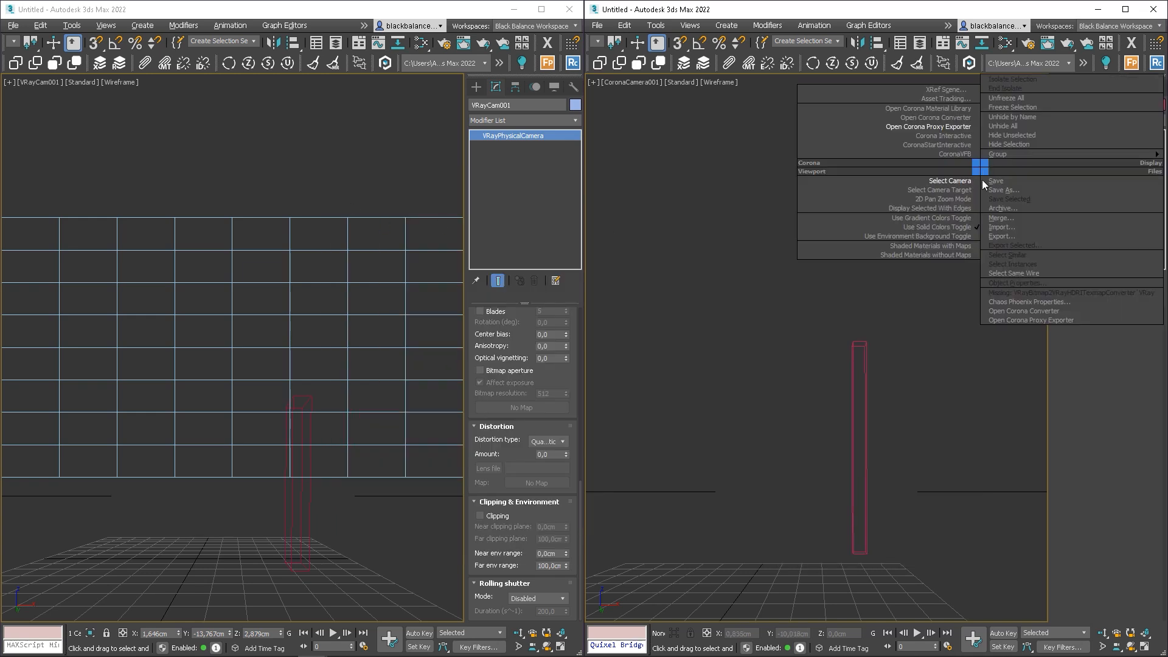
pyautogui.click(968, 190)
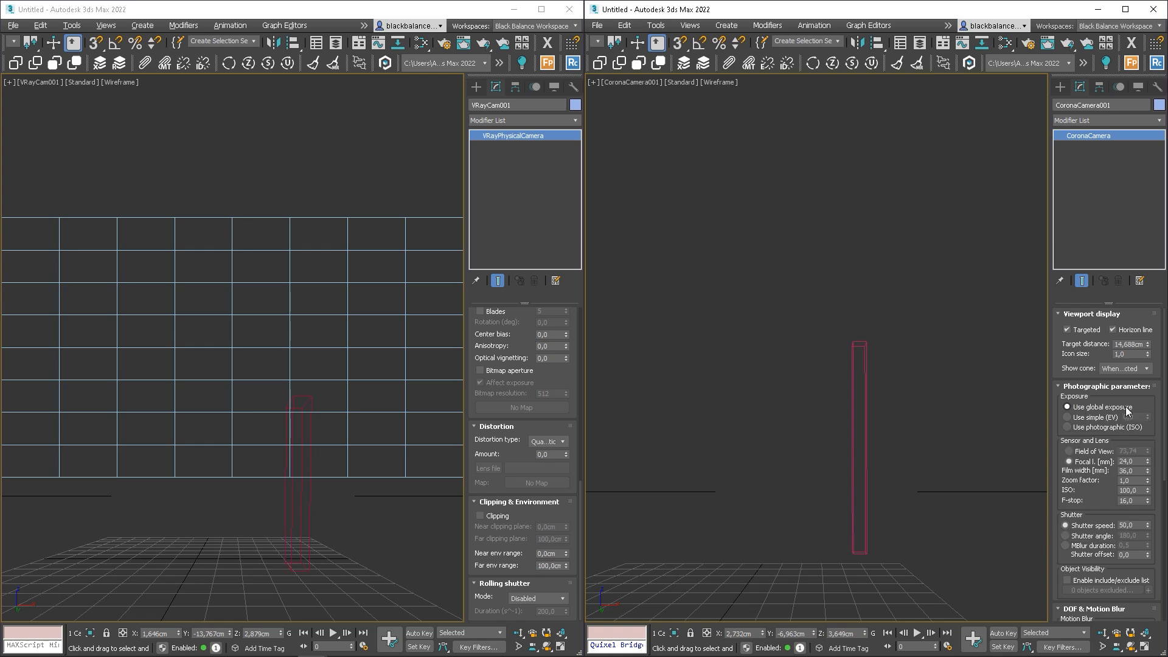
pyautogui.rightClick(939, 331)
pyautogui.click(907, 317)
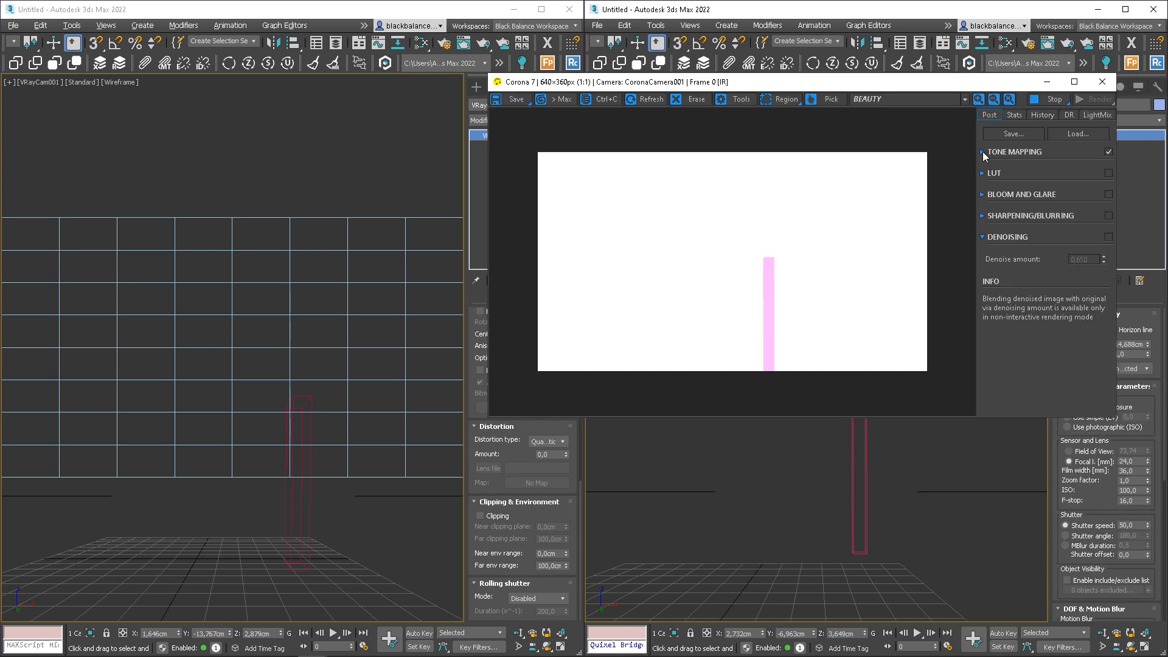
# Step: In the Corona tone mapping settings, set highlight compression to 10 and exposure to -2 EV
pyautogui.click(983, 151)
pyautogui.moveTo(1094, 173); pyautogui.dragTo(1111, 370)
pyautogui.doubleClick(1079, 189)
pyautogui.write('10')
pyautogui.press('Return')
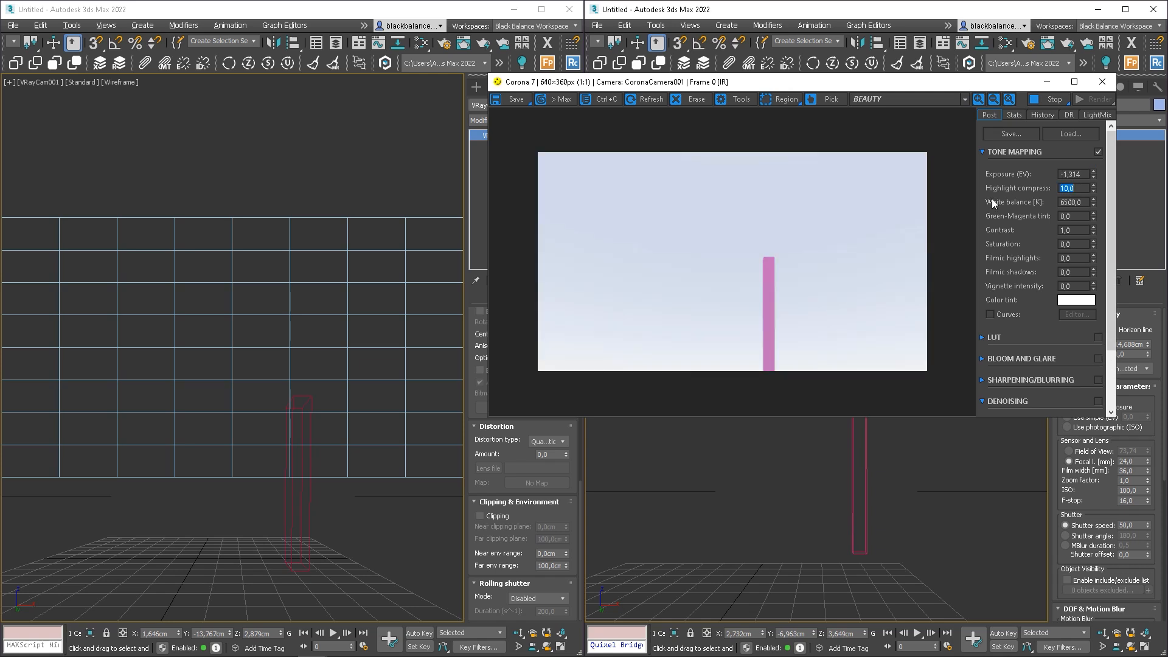
pyautogui.moveTo(1093, 175); pyautogui.dragTo(1066, 183)
pyautogui.write('-2')
pyautogui.press('Return')
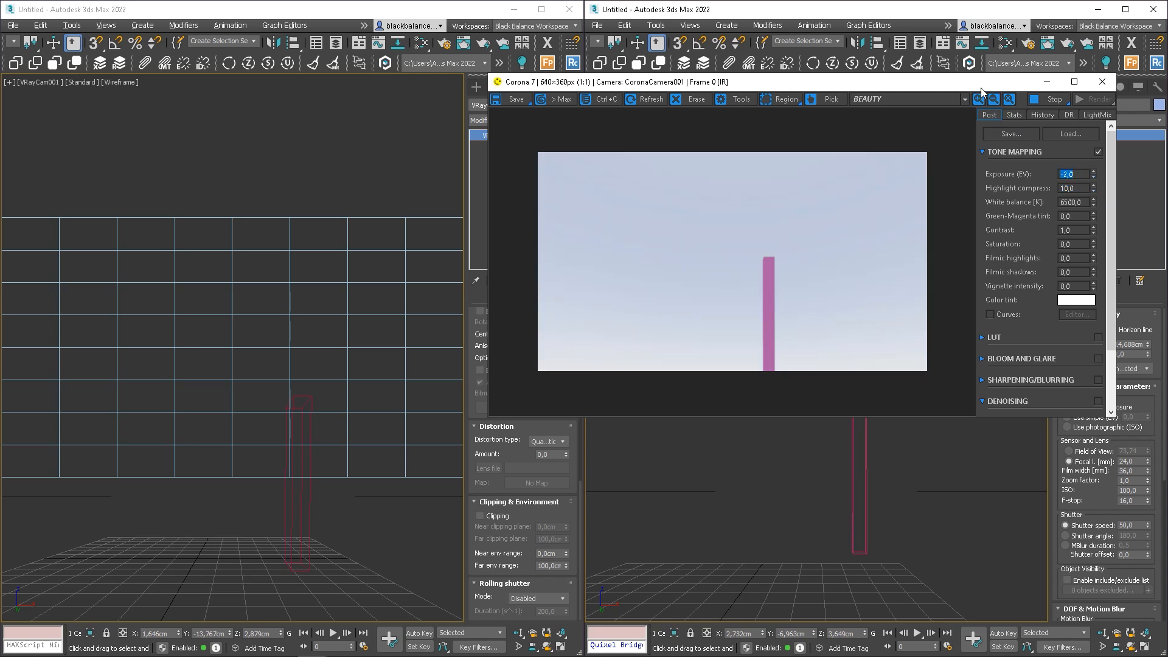
# Step: Move the frame buffer clear of the camera settings and set the Corona camera's F-stop to 0.68, ISO to 181 and shutter speed to 112.5
pyautogui.moveTo(982, 85); pyautogui.dragTo(889, 95)
pyautogui.moveTo(1148, 503); pyautogui.dragTo(1152, 392)
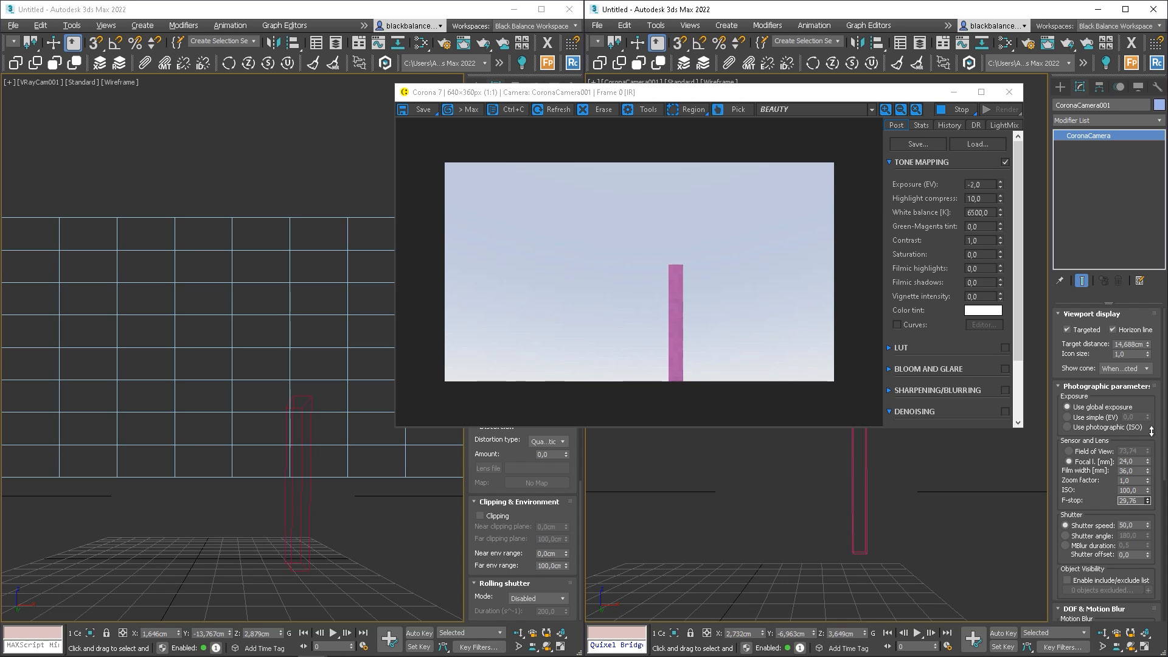
pyautogui.moveTo(1148, 502); pyautogui.dragTo(1158, 636)
pyautogui.moveTo(1148, 500); pyautogui.dragTo(1150, 442)
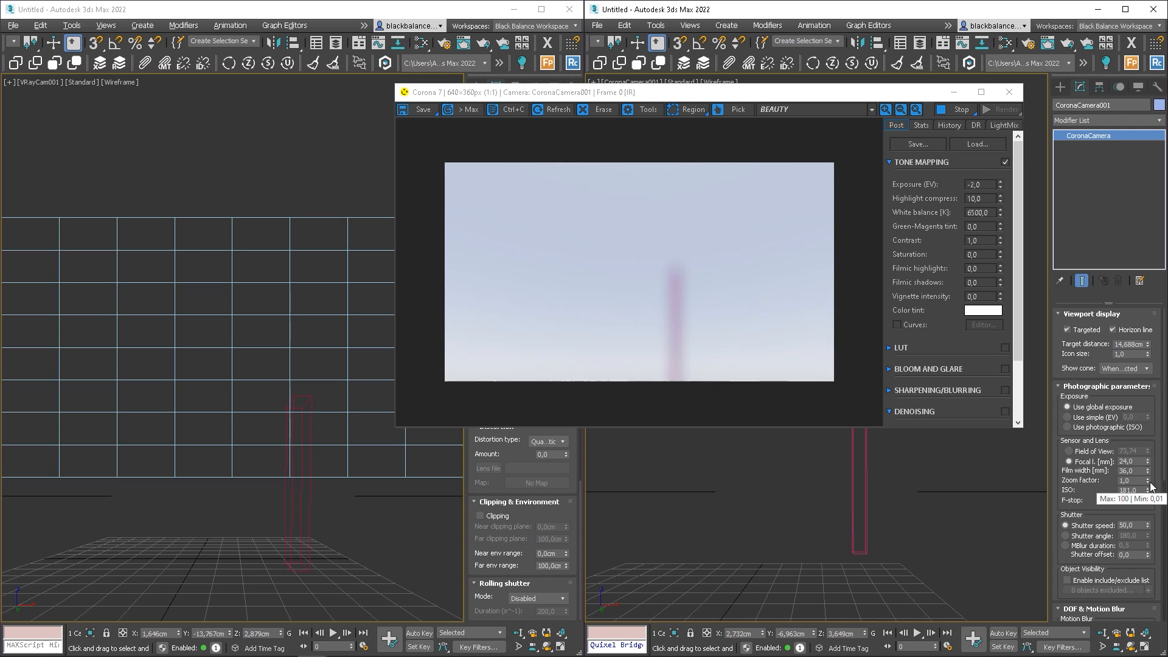
pyautogui.moveTo(1148, 525); pyautogui.dragTo(1148, 514)
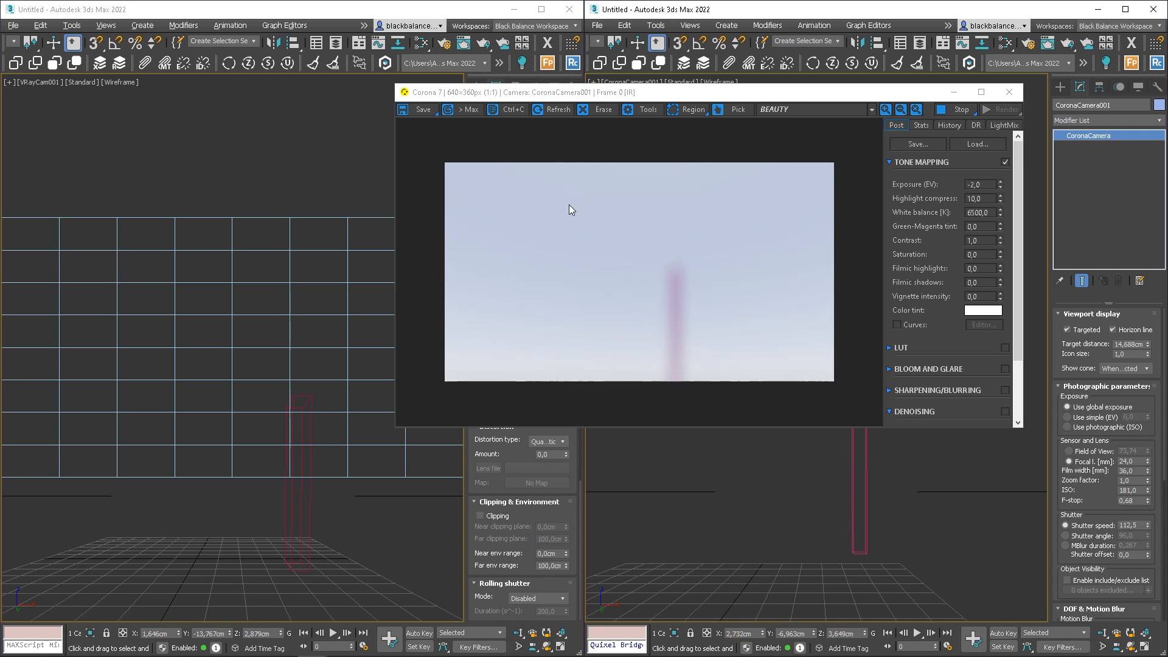
# Step: Stop the Corona interactive render and close its frame buffer
pyautogui.click(959, 111)
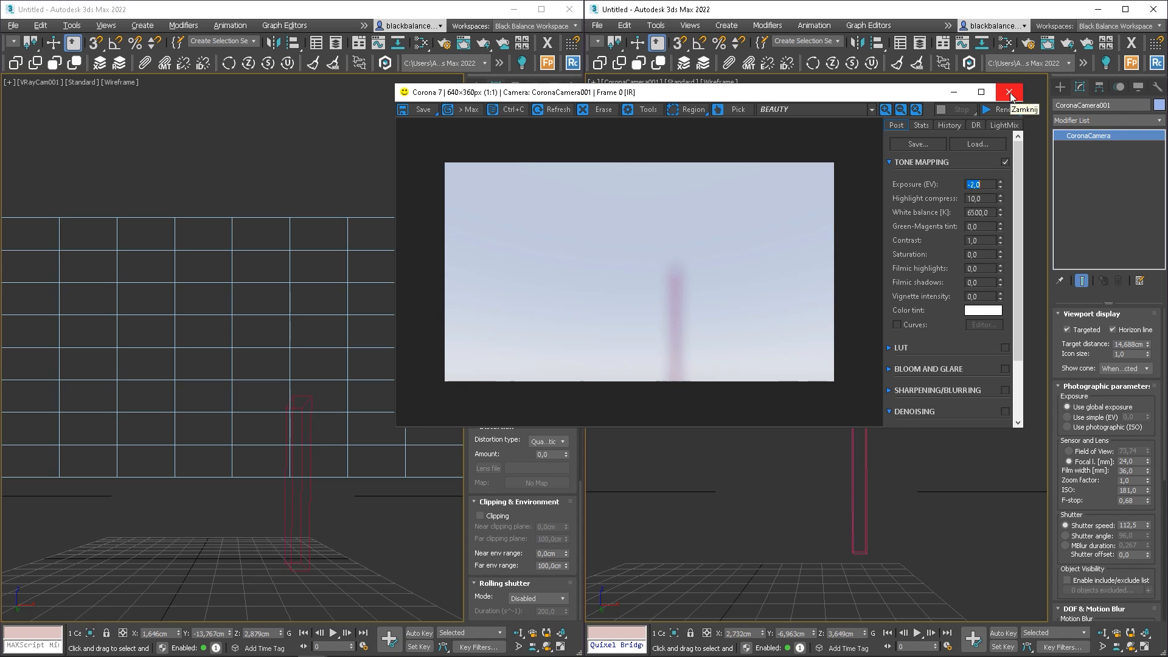
pyautogui.click(1010, 93)
# Step: Assign a VRaySky map as the environment map of the V-Ray scene and close the environment settings
pyautogui.click(411, 375)
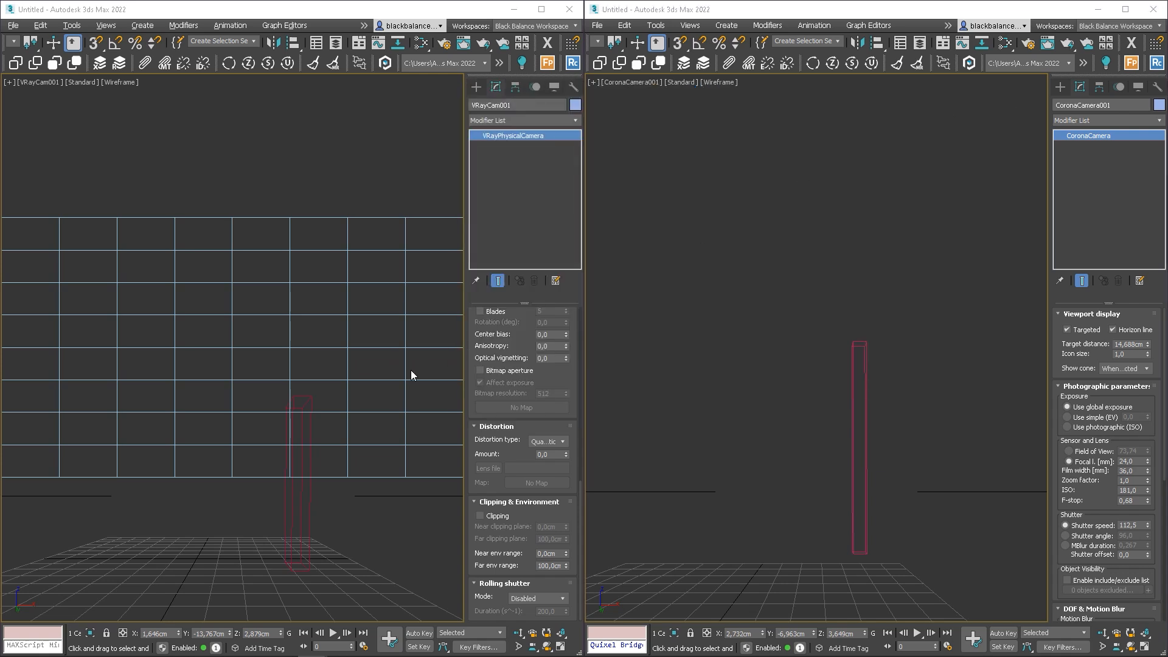
pyautogui.press('8')
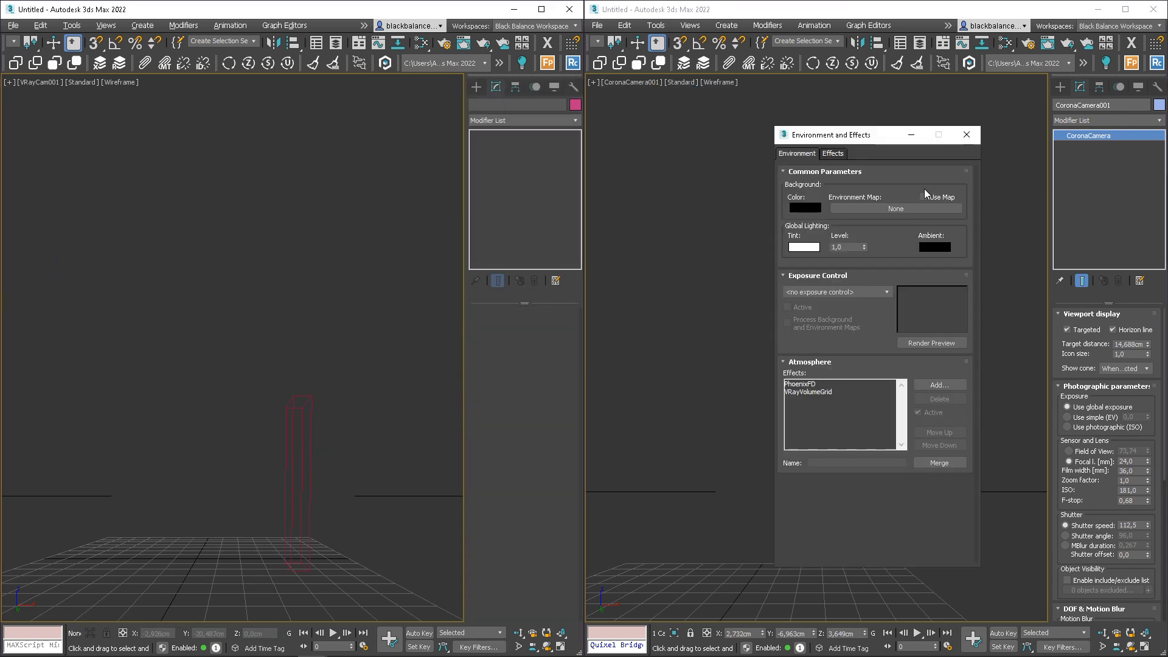
pyautogui.moveTo(876, 133); pyautogui.dragTo(377, 117)
pyautogui.click(389, 193)
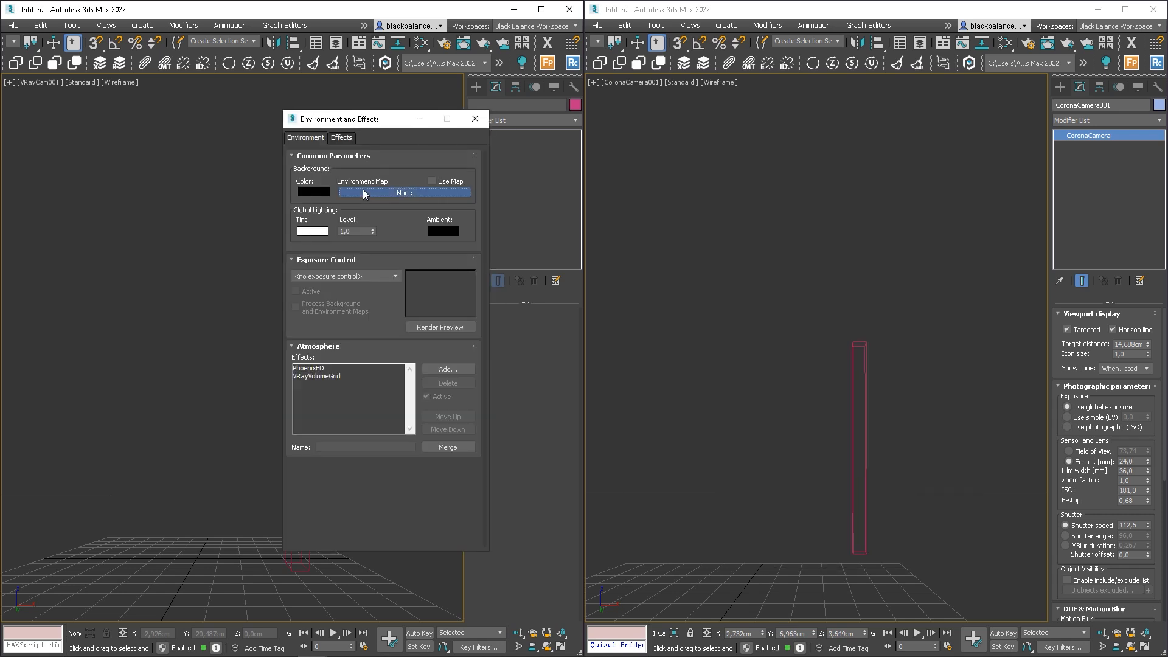
pyautogui.write('sk')
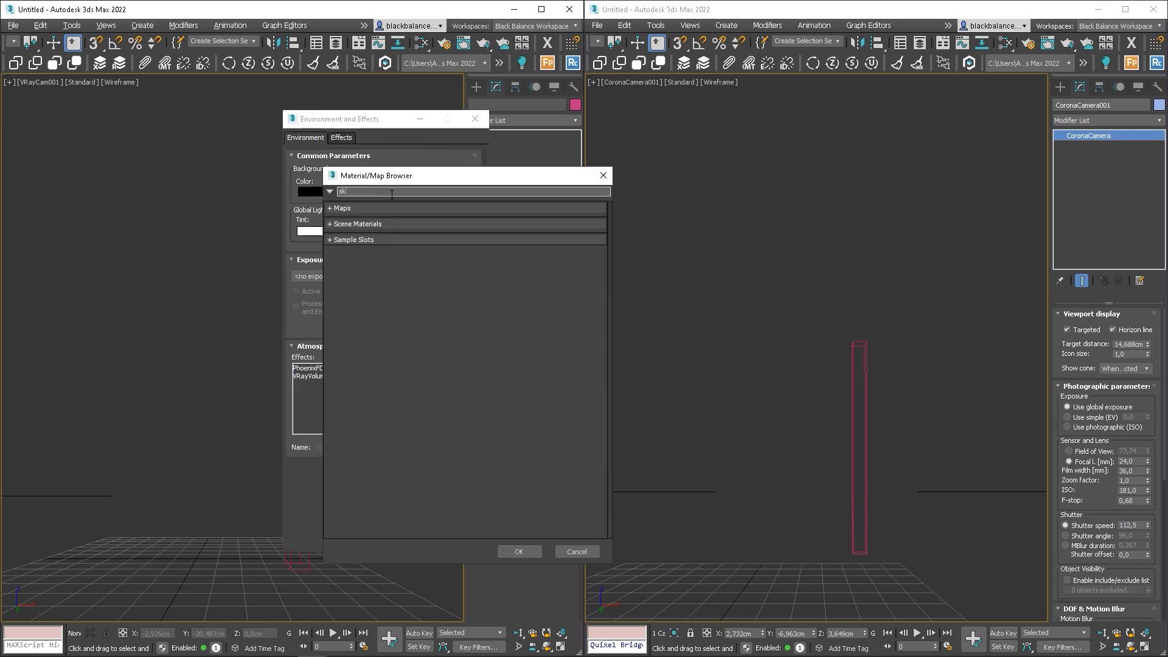
pyautogui.write('y')
pyautogui.click(392, 216)
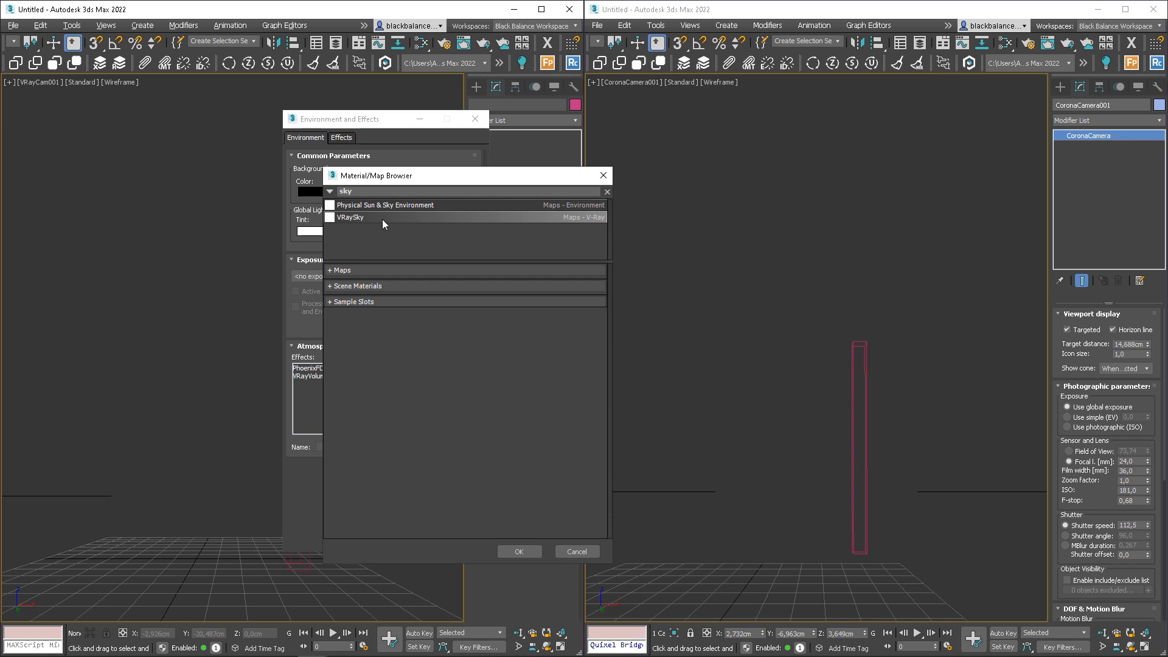
pyautogui.doubleClick(382, 217)
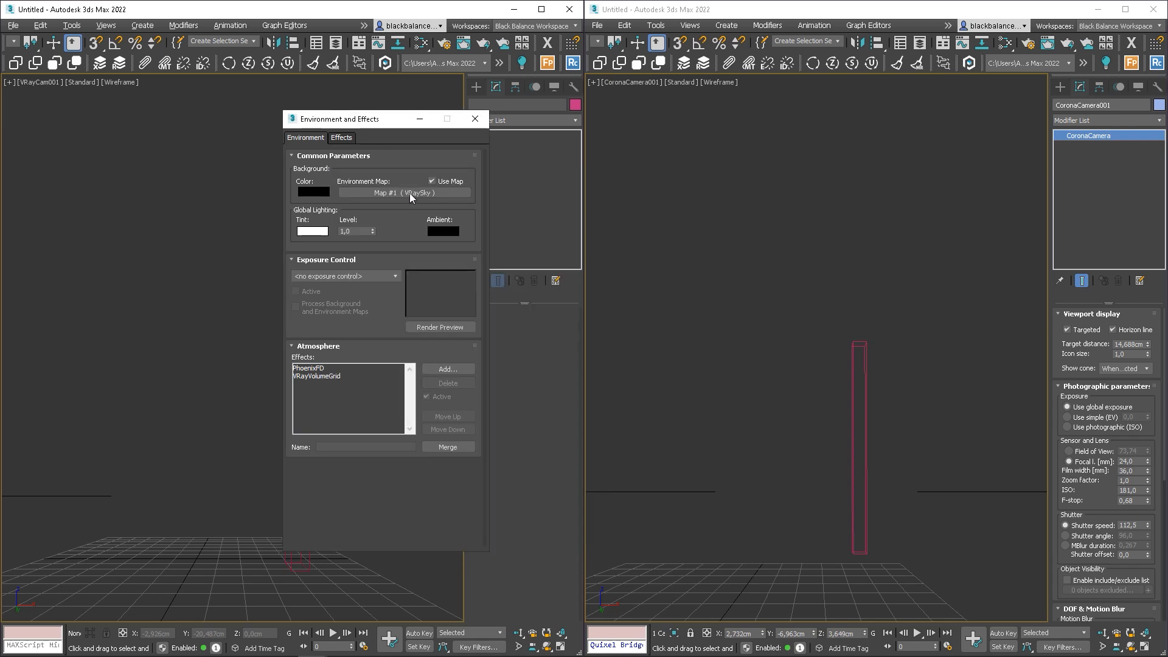
pyautogui.click(475, 119)
# Step: Open the V-Ray frame buffer for the V-Ray scene and start an interactive render
pyautogui.rightClick(258, 301)
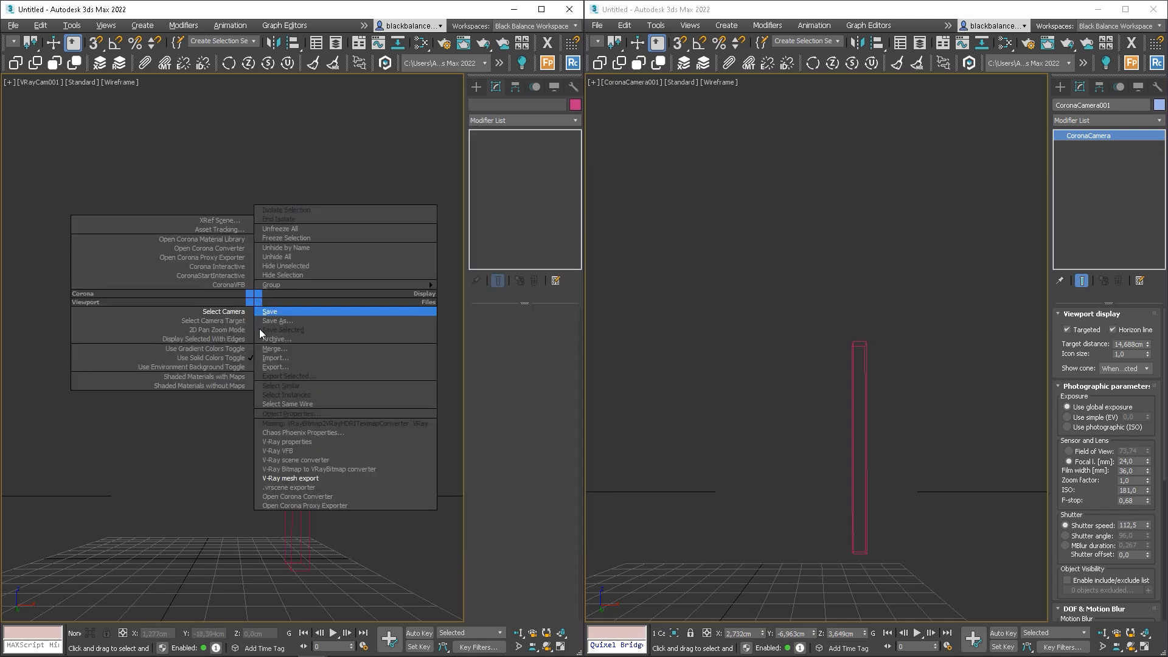
pyautogui.click(298, 451)
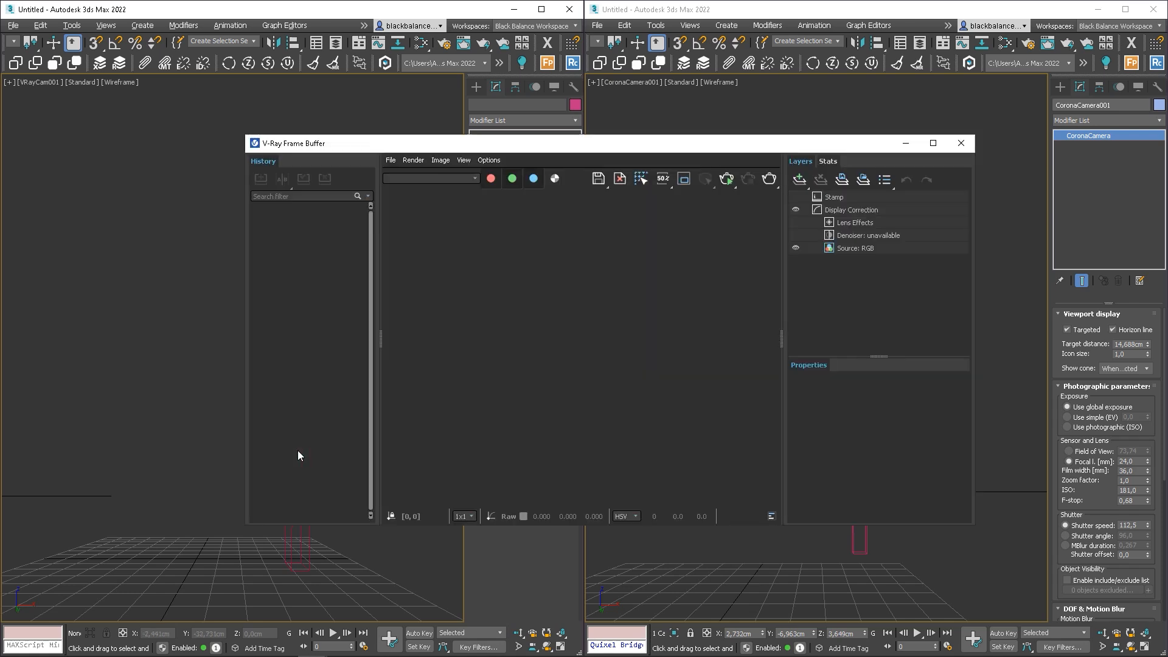
pyautogui.moveTo(548, 146); pyautogui.dragTo(324, 124)
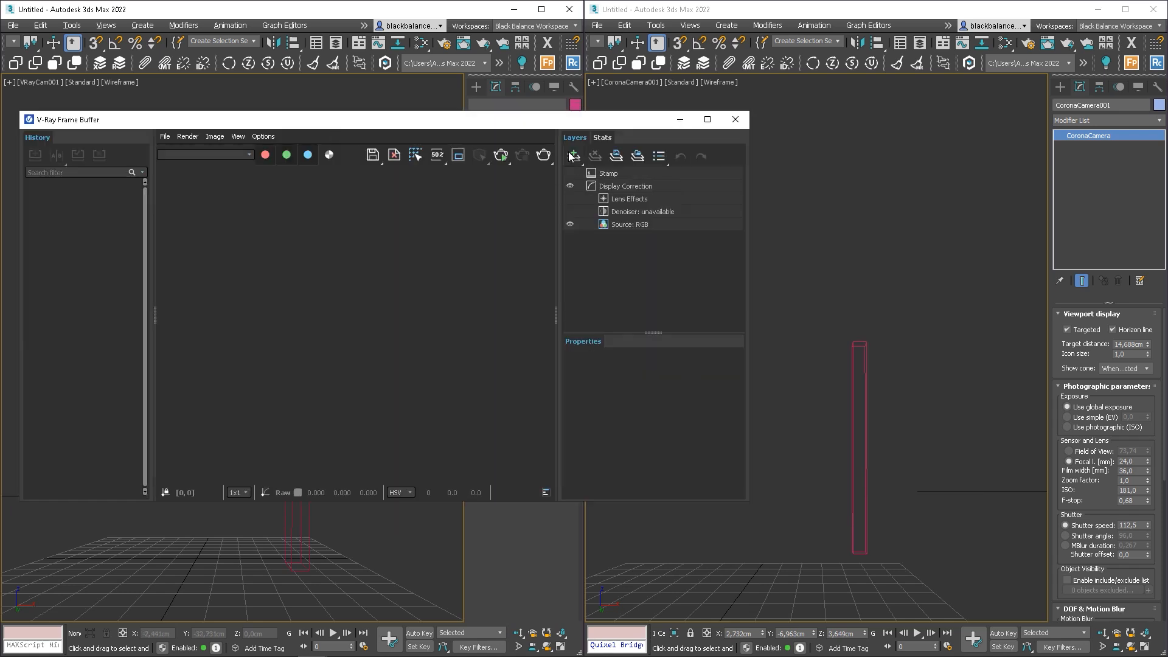
pyautogui.click(502, 157)
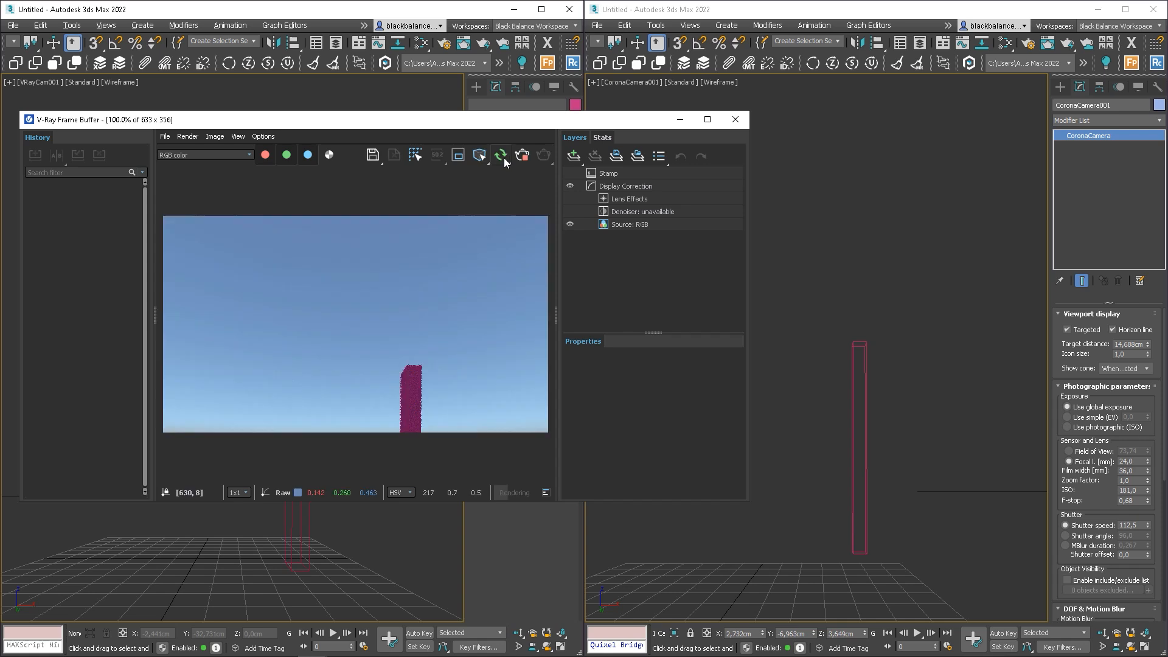
# Step: Select the V-Ray camera and arrange the frame buffer so both the render and the camera settings can be seen
pyautogui.moveTo(496, 120); pyautogui.dragTo(108, 255)
pyautogui.rightClick(399, 306)
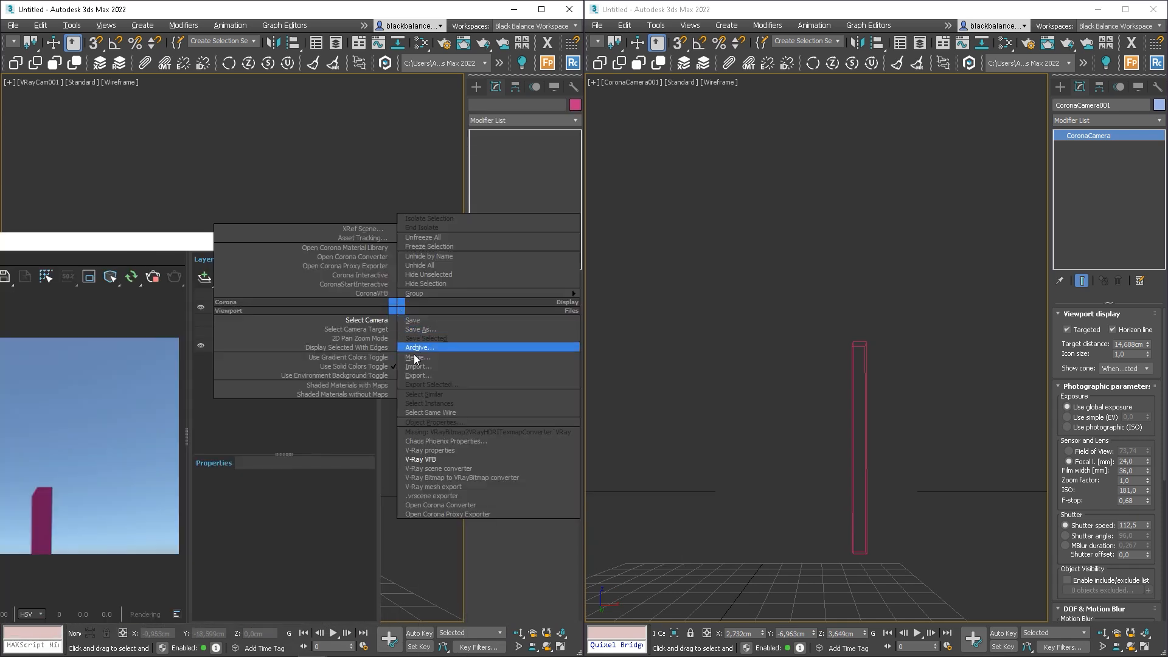
pyautogui.click(384, 327)
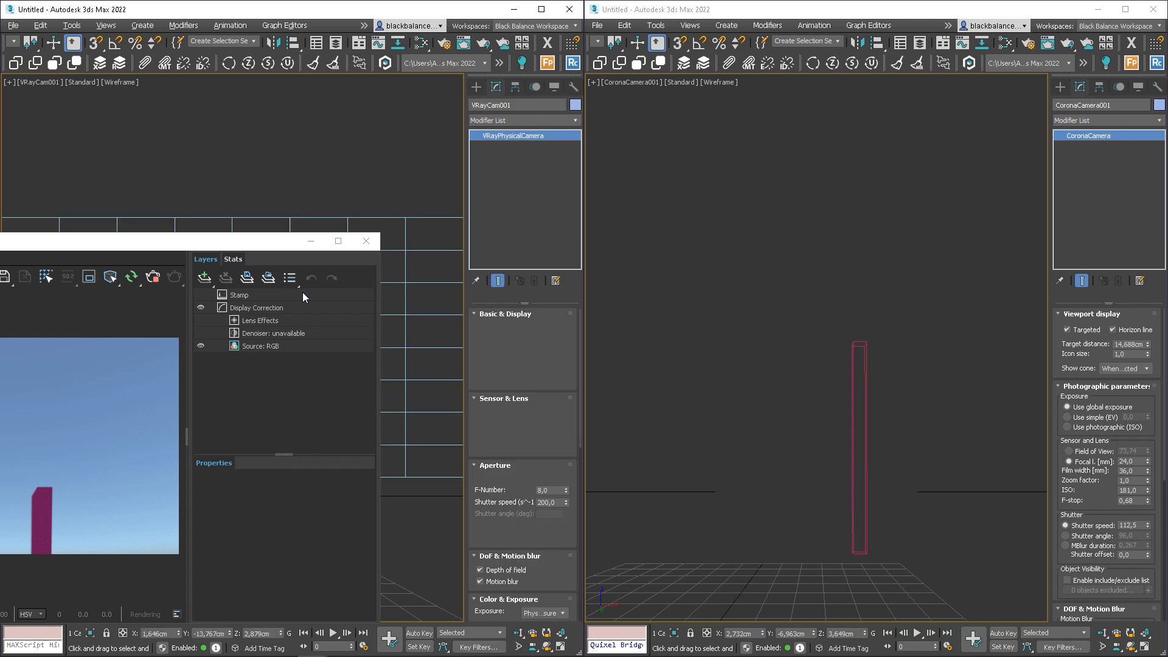
pyautogui.moveTo(221, 237); pyautogui.dragTo(345, 135)
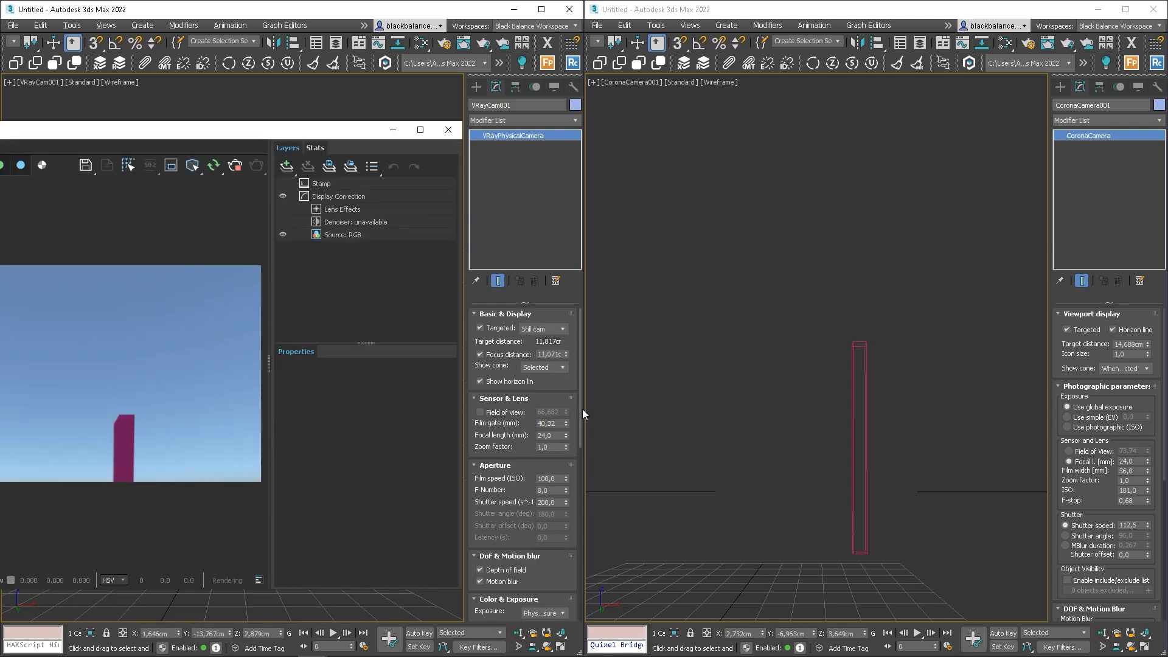
# Step: Try different film speed and F-number values on the V-Ray camera under physical exposure to test the render's brightness
pyautogui.moveTo(582, 407); pyautogui.dragTo(582, 480)
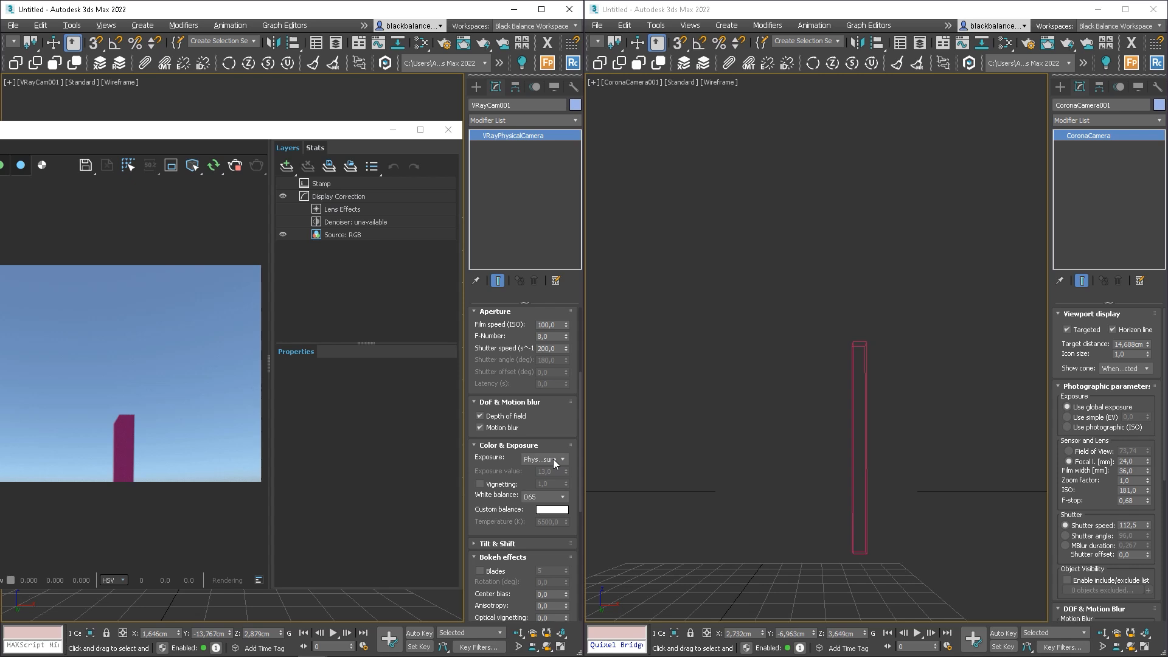
pyautogui.click(553, 488)
pyautogui.click(561, 460)
pyautogui.moveTo(582, 444); pyautogui.dragTo(583, 389)
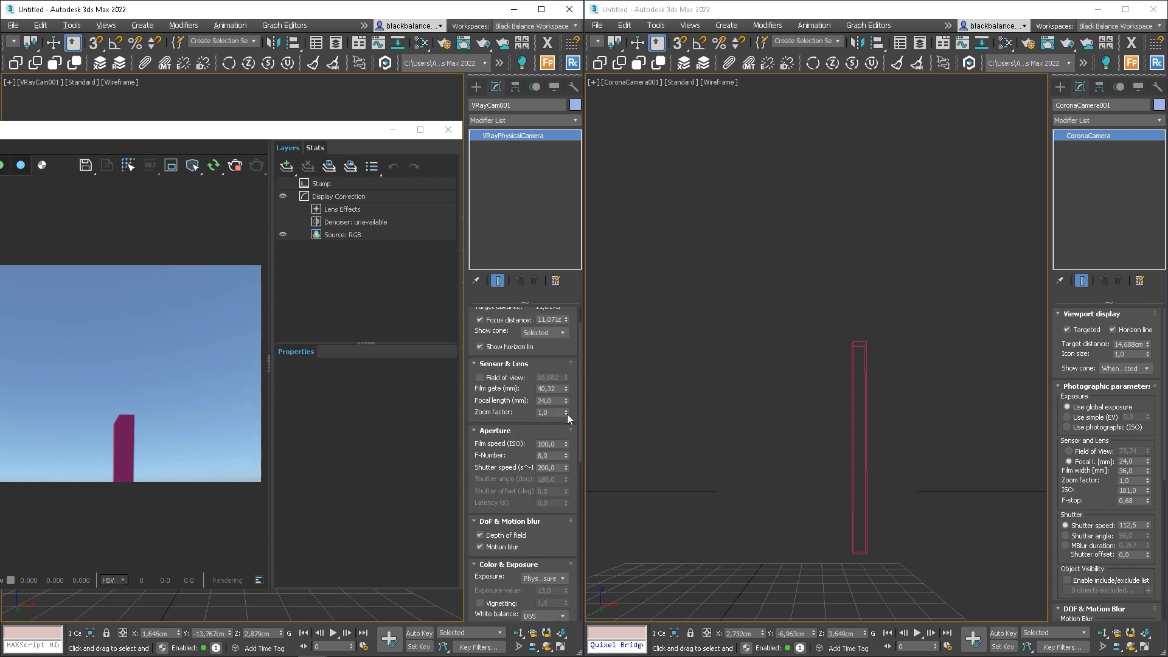
pyautogui.moveTo(566, 445); pyautogui.dragTo(570, 359)
pyautogui.moveTo(566, 456); pyautogui.dragTo(567, 477)
pyautogui.rightClick(566, 452)
pyautogui.rightClick(566, 446)
# Step: Switch the V-Ray camera's exposure mode to Exposure value (EV) and set the exposure value to 13
pyautogui.moveTo(565, 540); pyautogui.dragTo(570, 497)
pyautogui.click(562, 529)
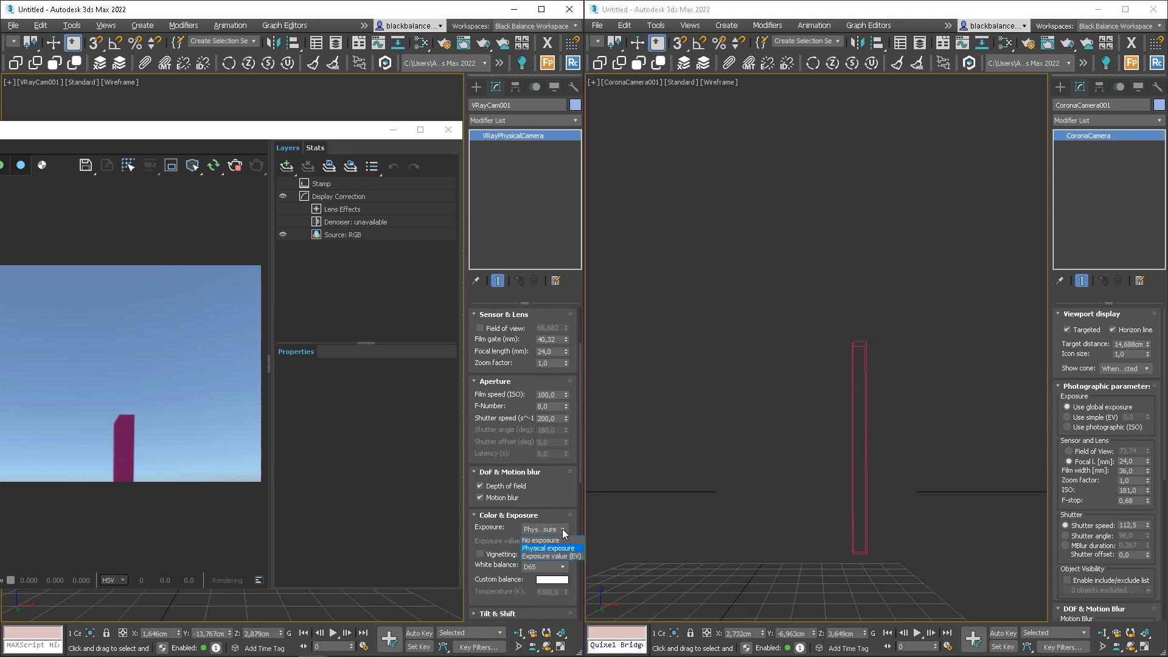
pyautogui.click(563, 555)
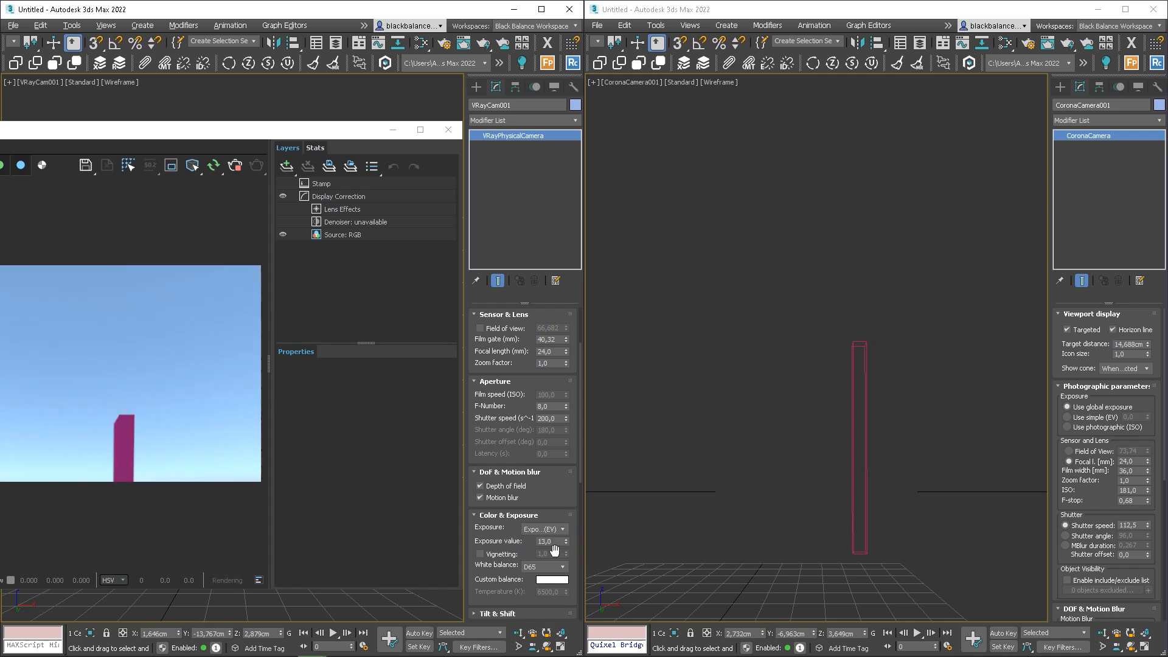
pyautogui.moveTo(556, 541); pyautogui.dragTo(496, 545)
pyautogui.write('12')
pyautogui.press('Return')
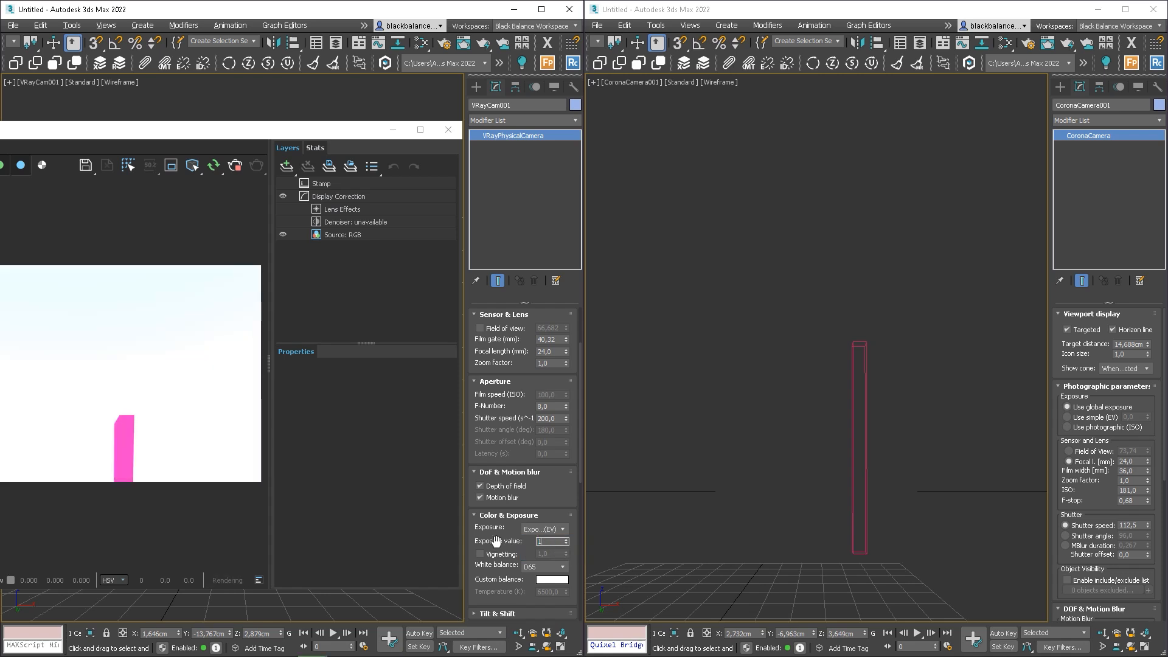
pyautogui.write('13')
pyautogui.press('Return')
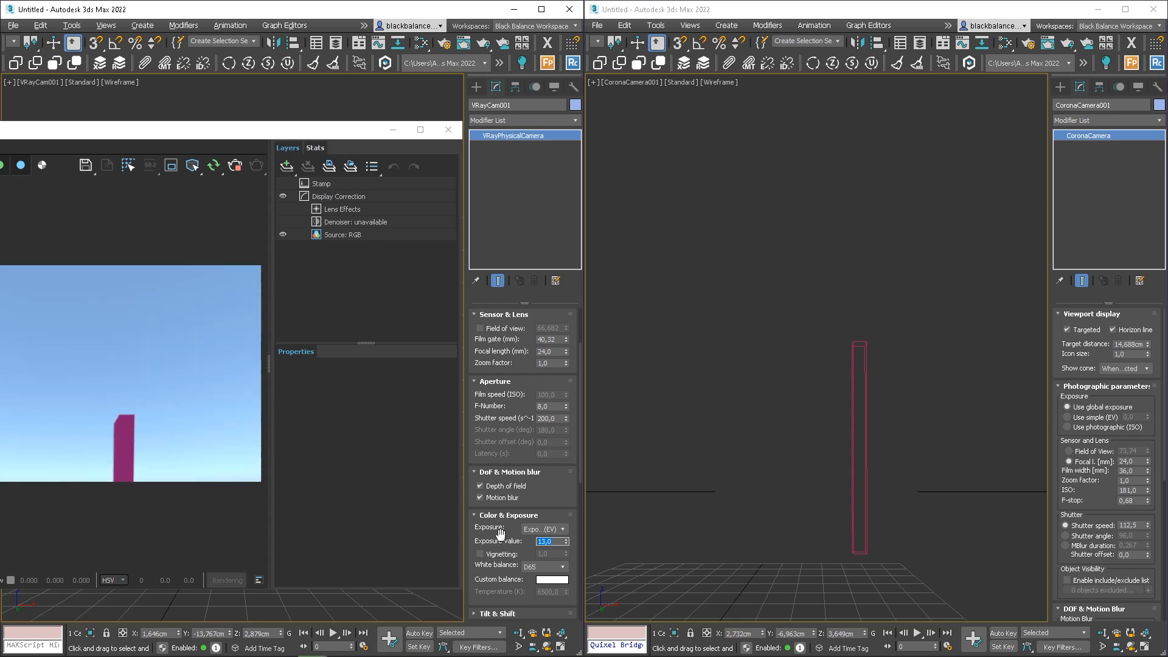
# Step: Vary the V-Ray camera's shutter speed and F-number in EV mode, ending at a shutter speed of 55.22 and an F-number of 27.494
pyautogui.moveTo(567, 419); pyautogui.dragTo(567, 488)
pyautogui.rightClick(567, 420)
pyautogui.moveTo(567, 420); pyautogui.dragTo(568, 473)
pyautogui.moveTo(568, 419); pyautogui.dragTo(567, 469)
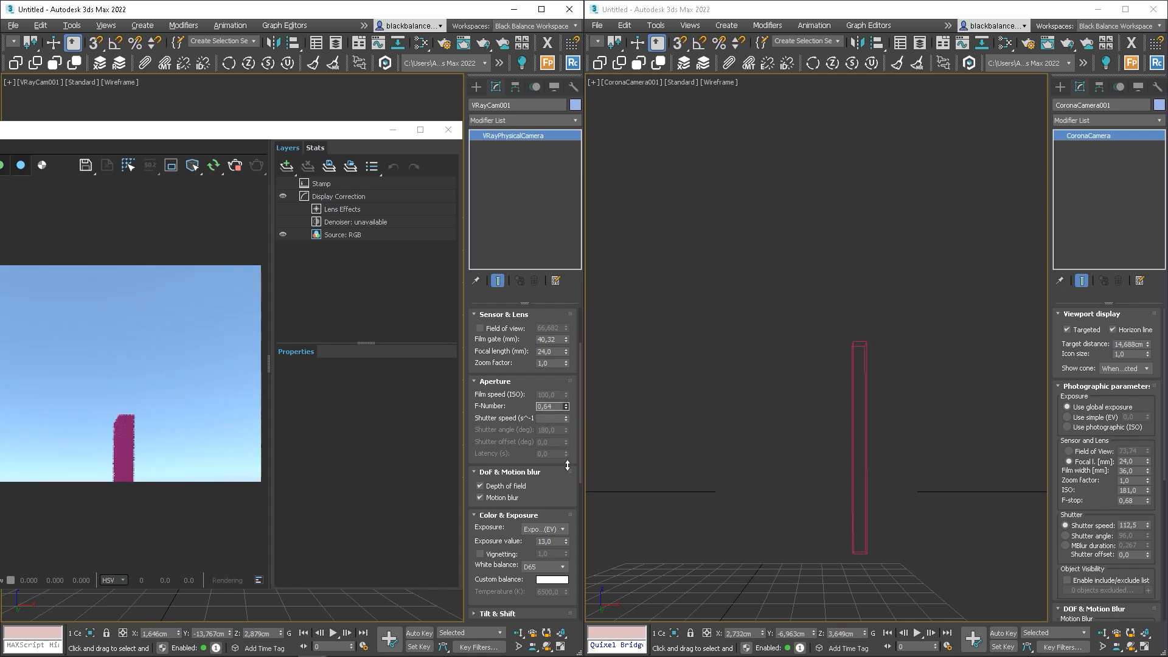
pyautogui.rightClick(567, 407)
pyautogui.moveTo(567, 407); pyautogui.dragTo(570, 353)
pyautogui.moveTo(568, 406); pyautogui.dragTo(572, 360)
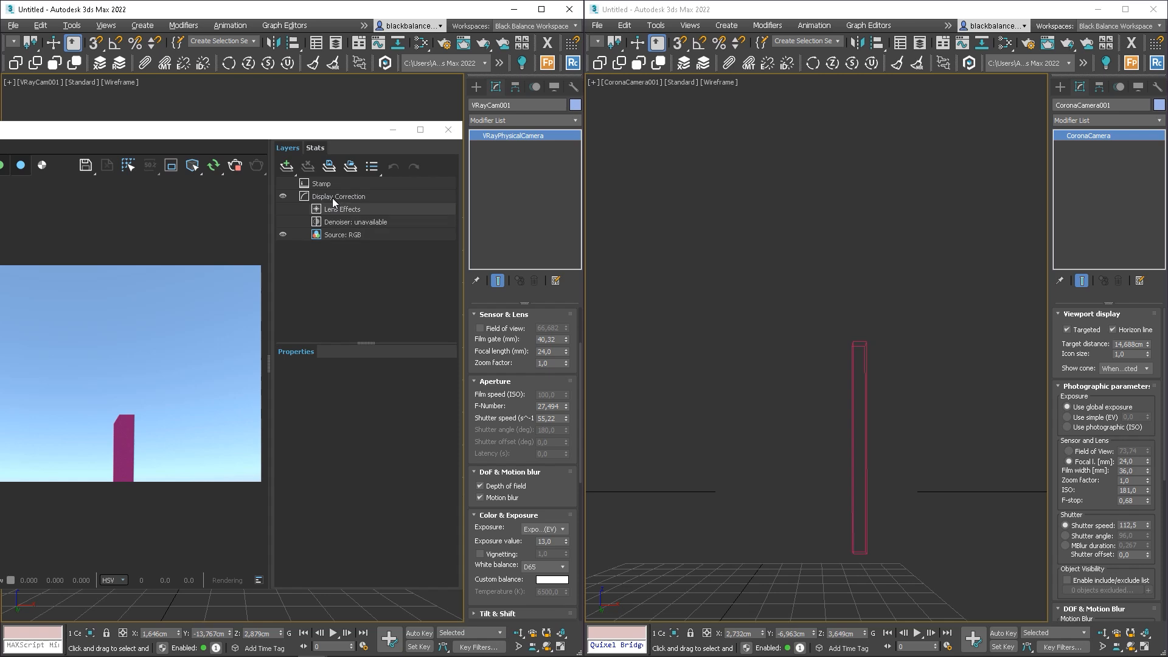
# Step: Add an Exposure layer with exposure about 1.893 and highlight burn about 0.097 to the V-Ray render, and close the frame buffer
pyautogui.click(287, 167)
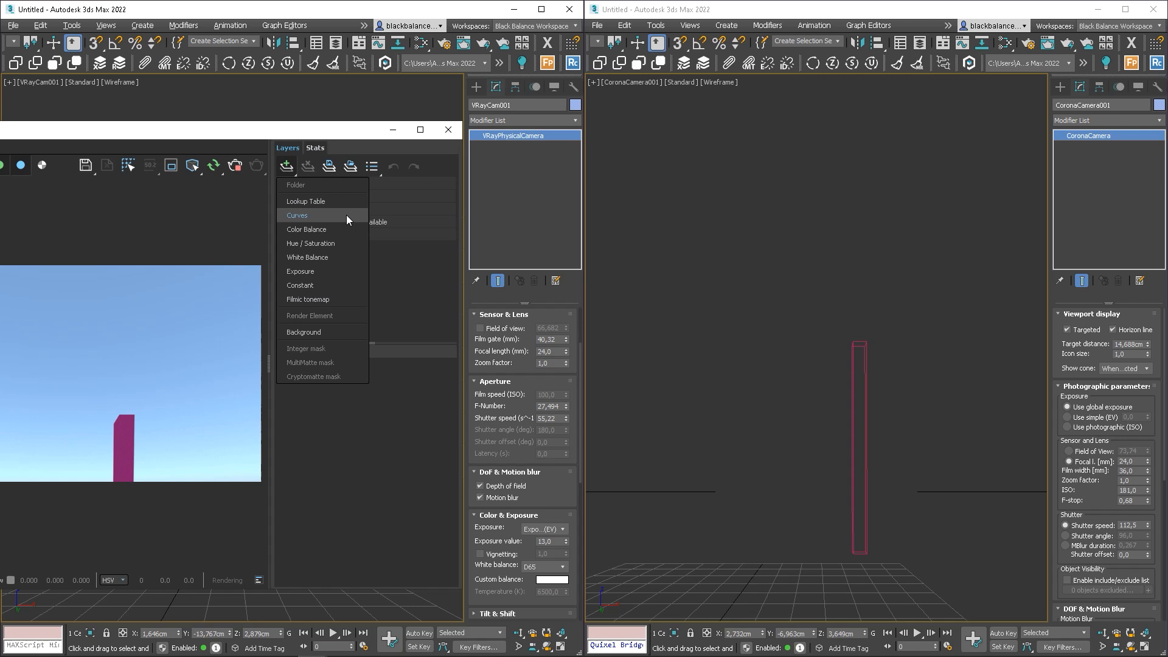
pyautogui.click(338, 272)
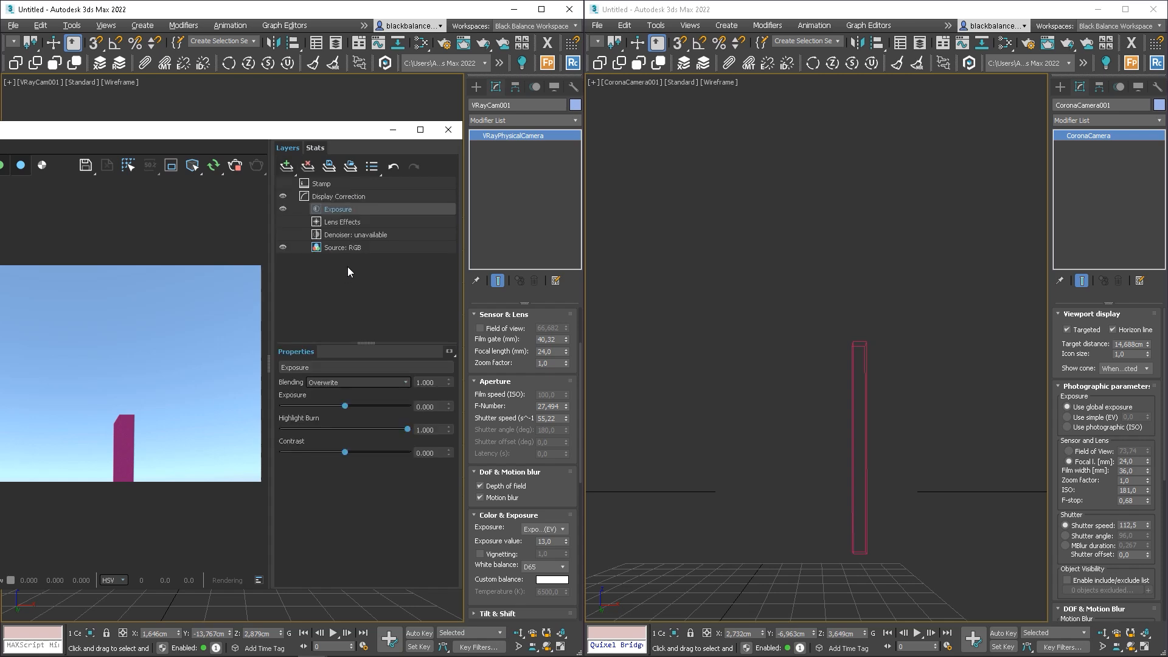
pyautogui.moveTo(344, 405)
pyautogui.mouseDown()
pyautogui.moveTo(331, 406)
pyautogui.moveTo(349, 402)
pyautogui.mouseUp()
pyautogui.moveTo(404, 430)
pyautogui.mouseDown()
pyautogui.moveTo(329, 425)
pyautogui.moveTo(370, 404)
pyautogui.moveTo(243, 432)
pyautogui.mouseUp()
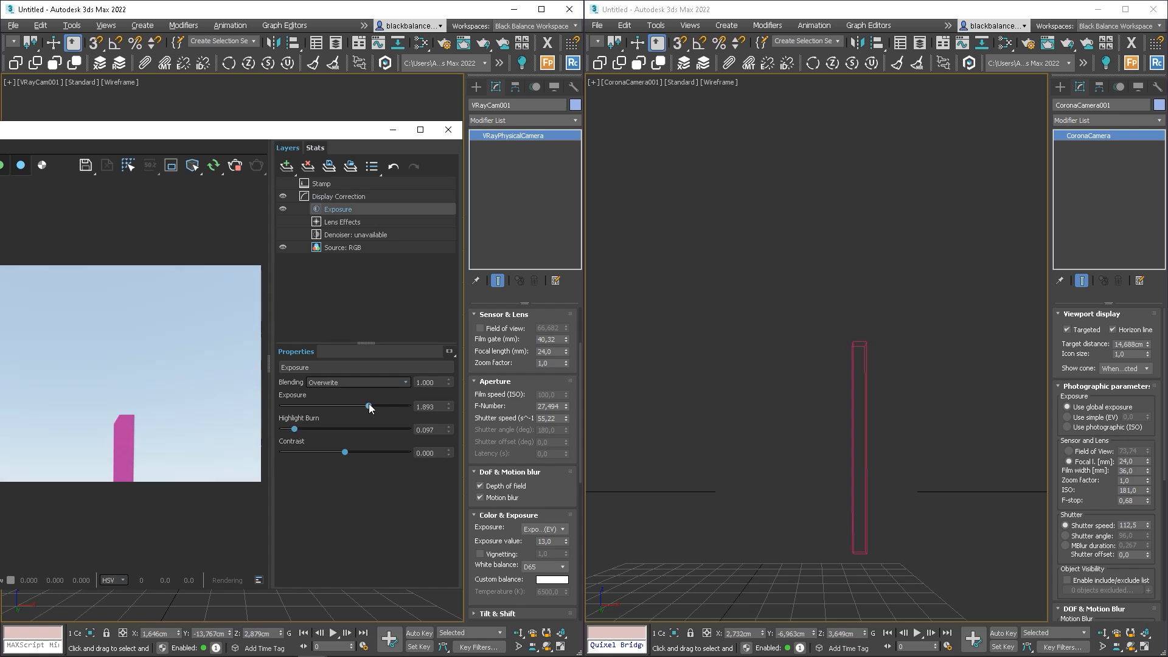
pyautogui.click(448, 129)
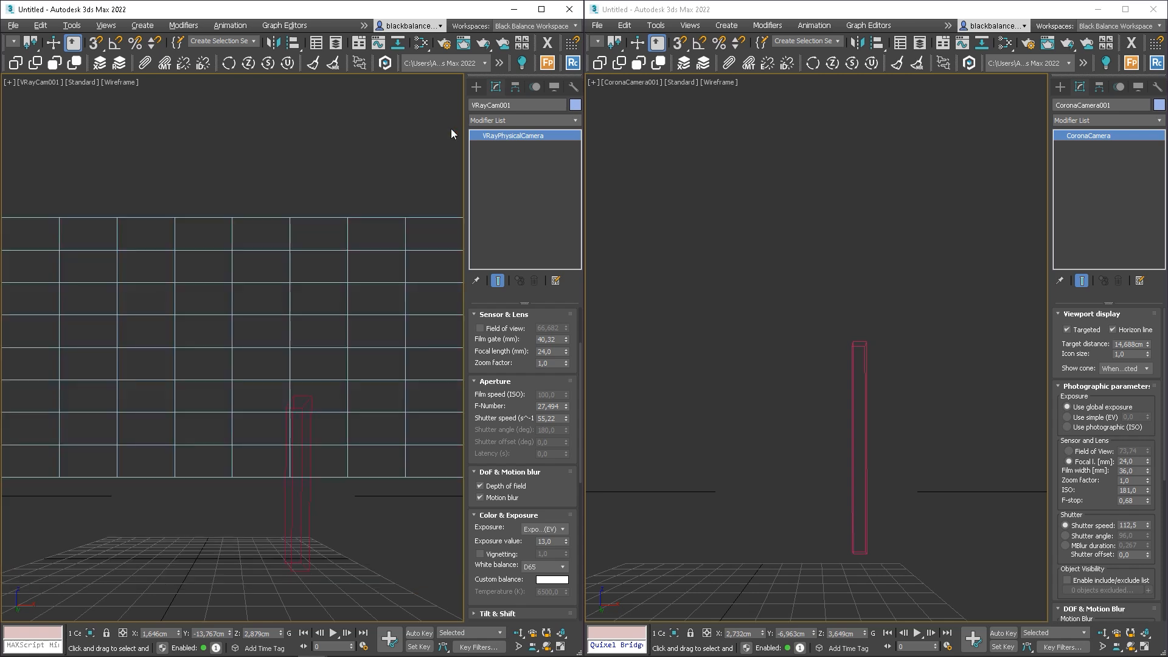